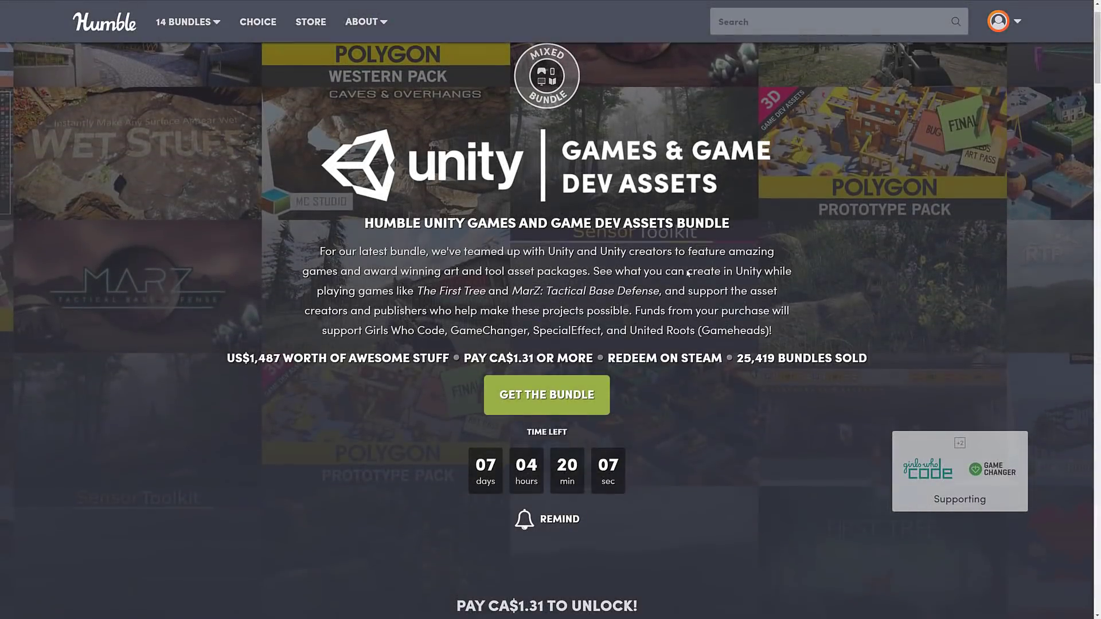
# Step: Browse the asset tiers of the Humble Unity Games and Game Dev Assets bundle and open the FPS Builder item
pyautogui.scroll(-10, 683, 284)
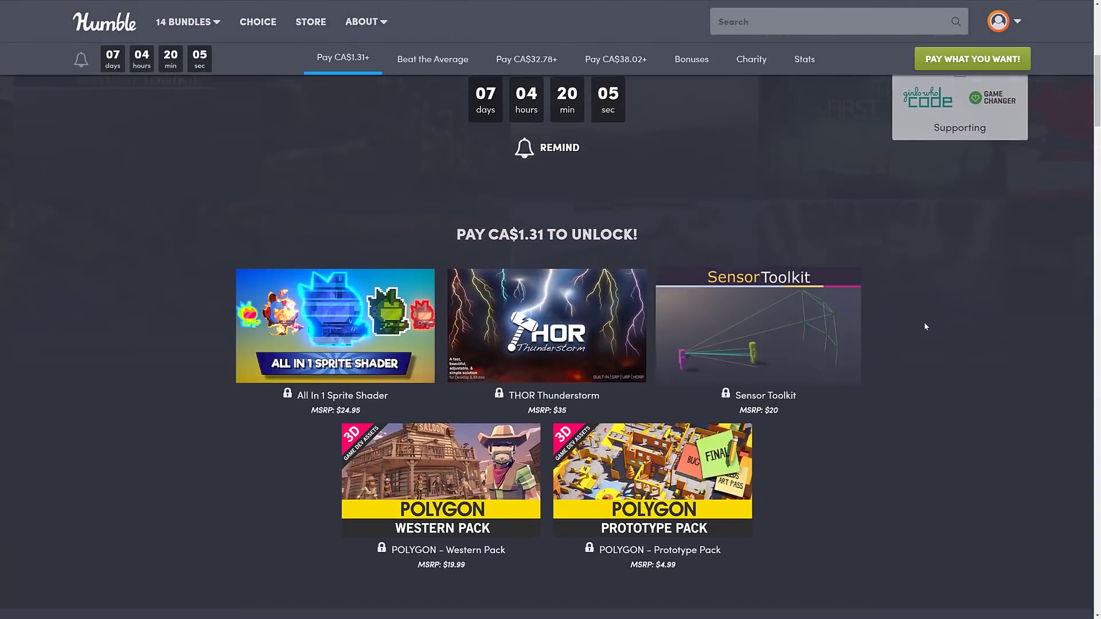
pyautogui.scroll(-10, 927, 328)
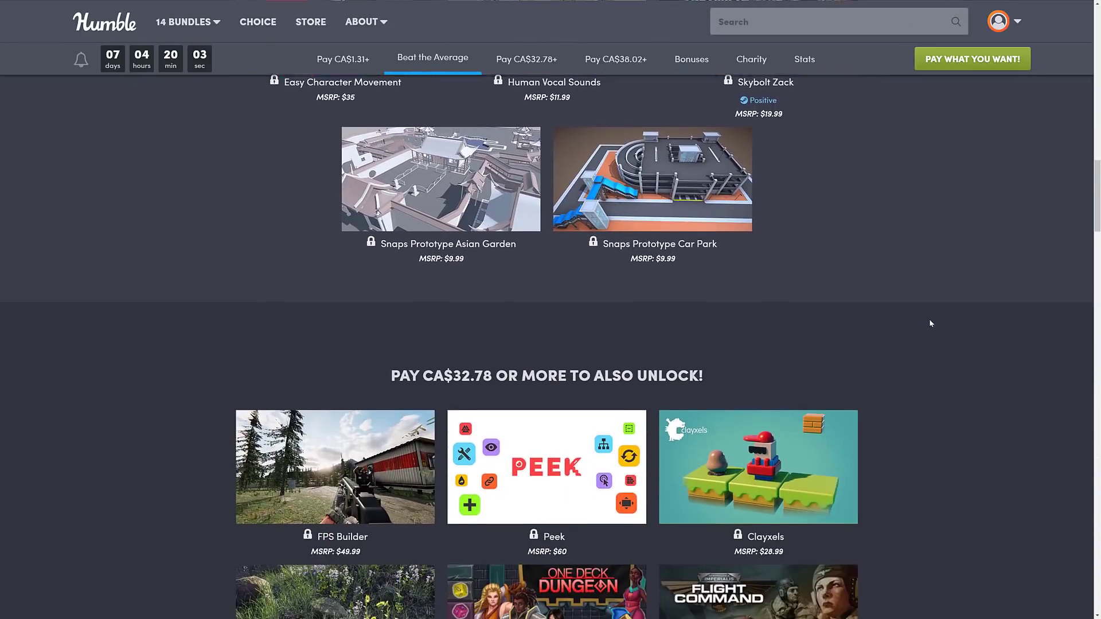
pyautogui.scroll(-2, 993, 324)
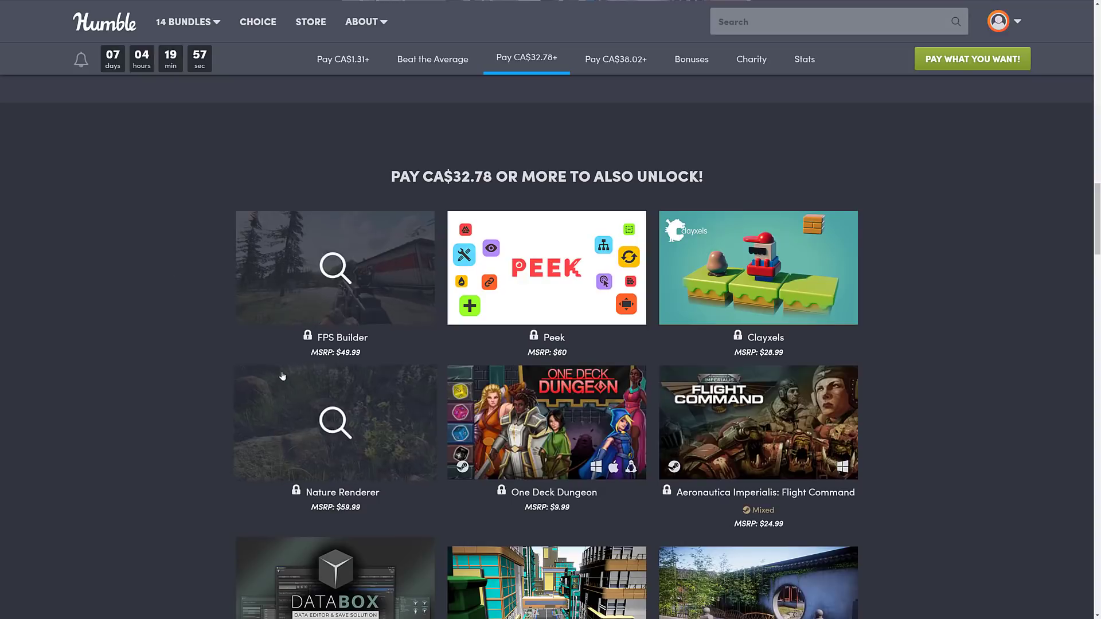
pyautogui.scroll(-10, 321, 321)
pyautogui.scroll(-6, 879, 360)
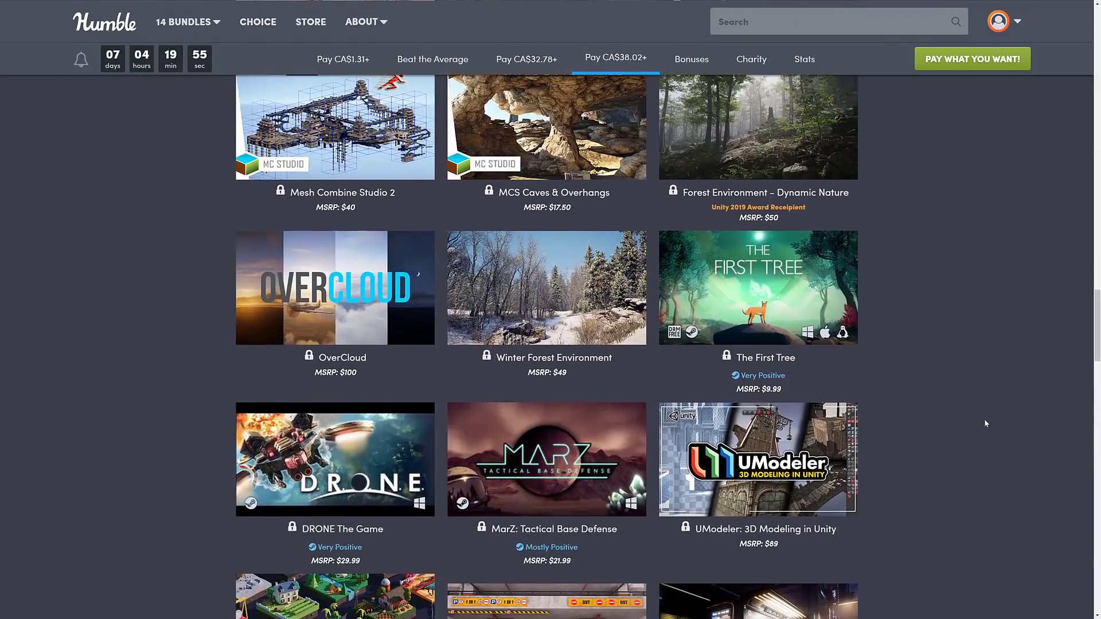
pyautogui.scroll(14, 984, 418)
pyautogui.scroll(5, 980, 404)
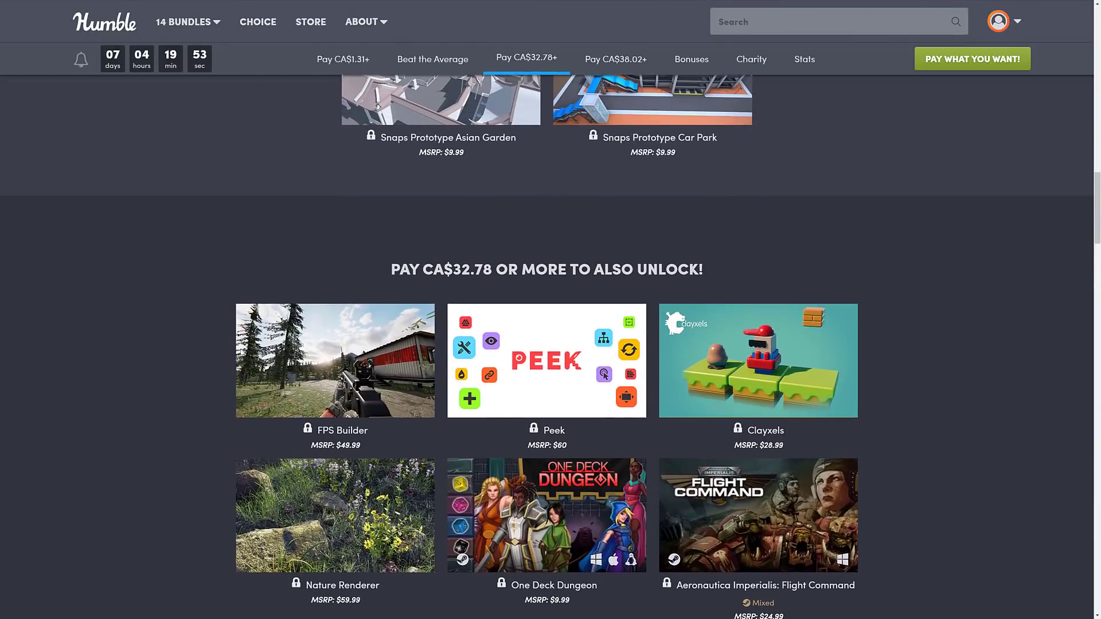
pyautogui.click(335, 366)
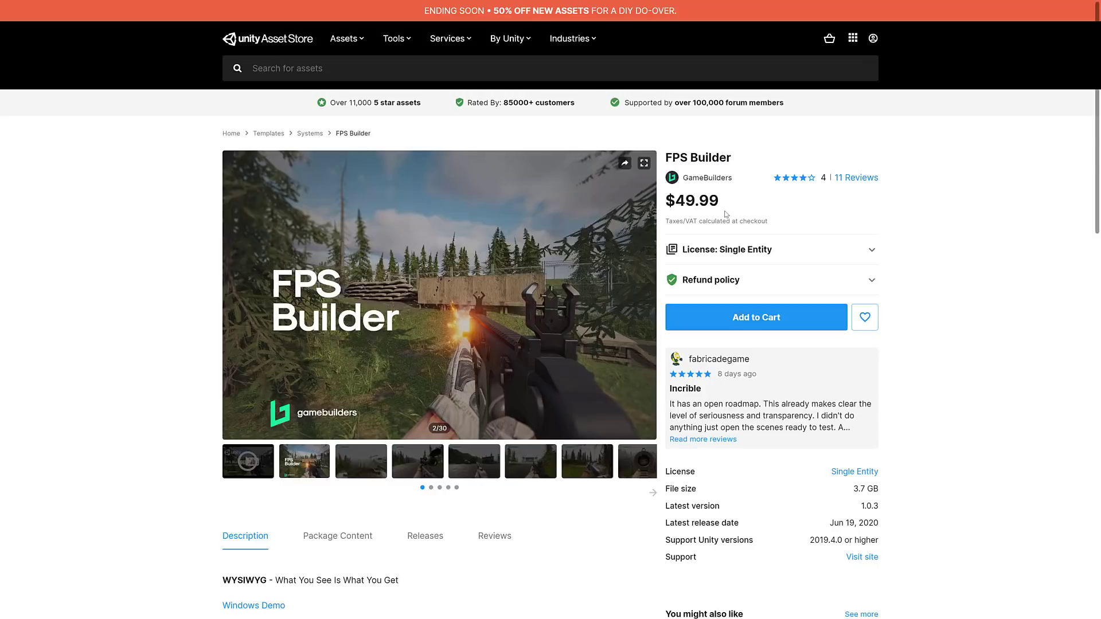
# Step: Switch to the Unity editor, enlarge the Scene view and run the Pine scene in Play mode
pyautogui.hotkey('alt', 'Tab')
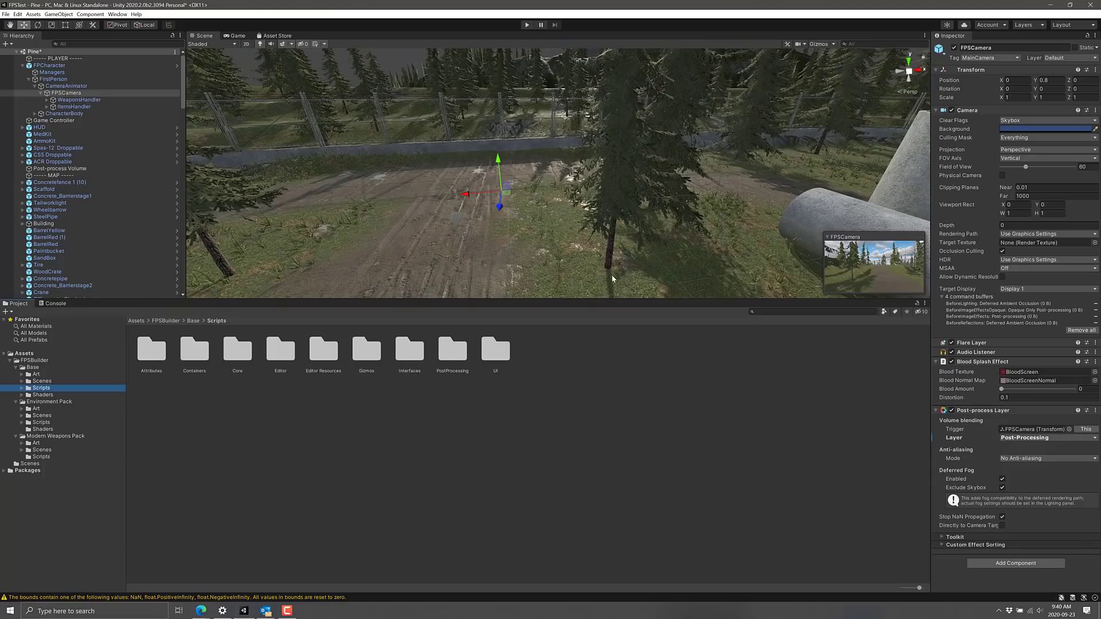
pyautogui.moveTo(629, 299); pyautogui.dragTo(659, 477)
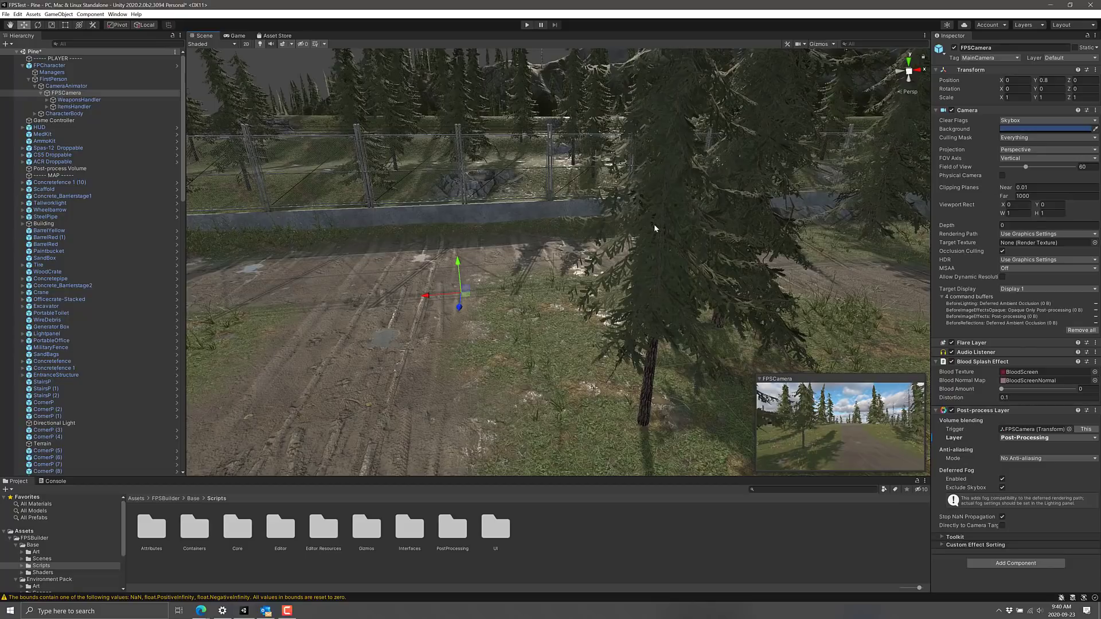
pyautogui.click(527, 25)
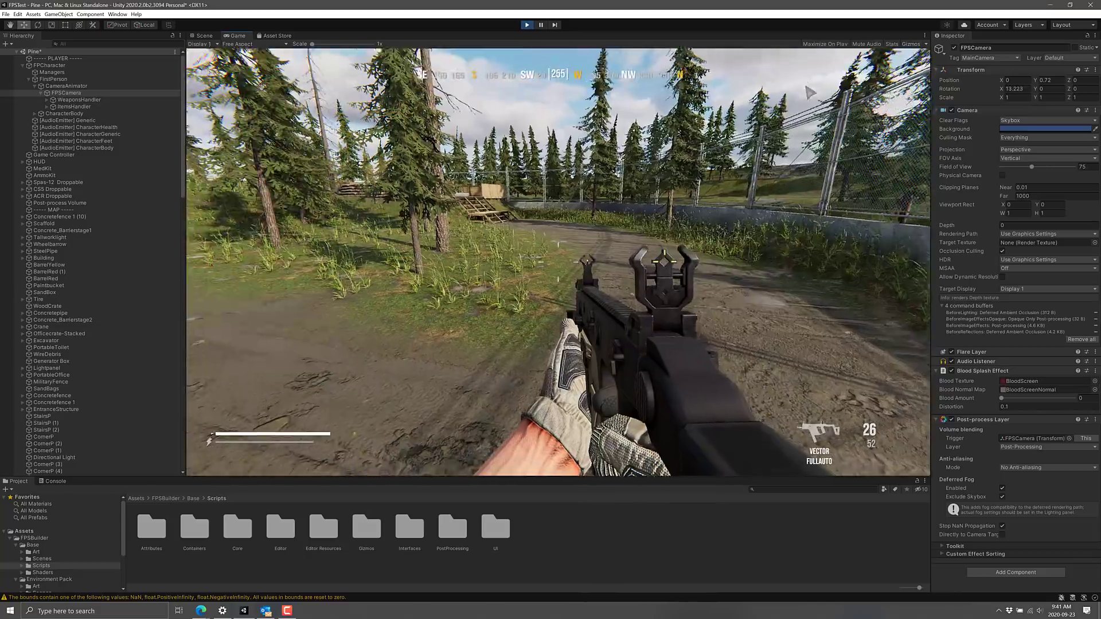
# Step: Test-fire the Vector from the hip and down its sights, and reload it
pyautogui.click(557, 262)
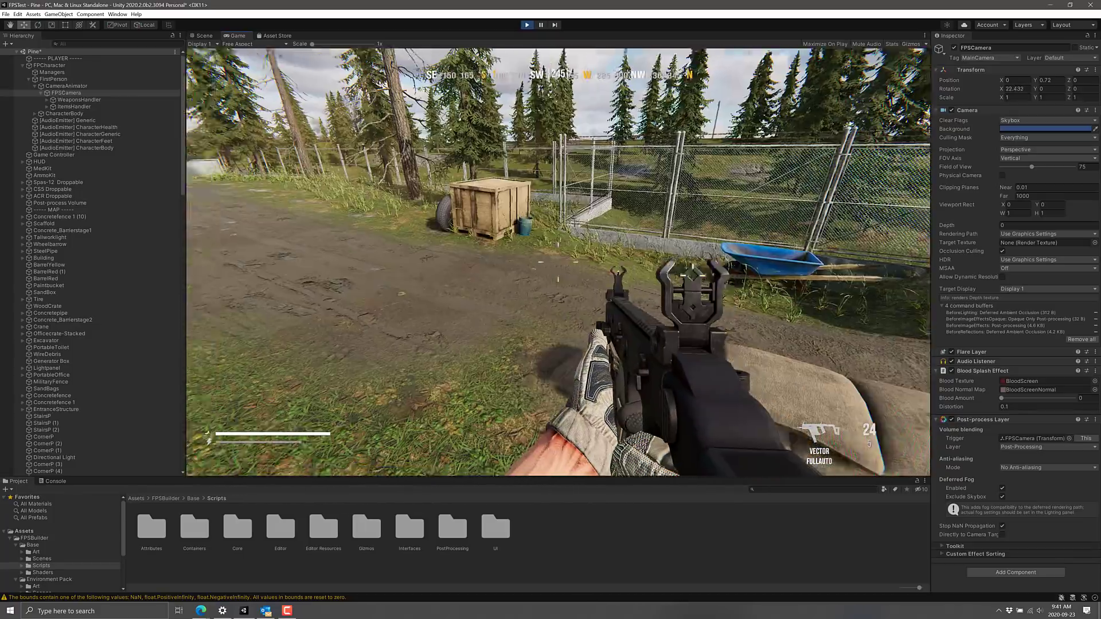
pyautogui.rightClick(558, 262)
pyautogui.click(557, 262)
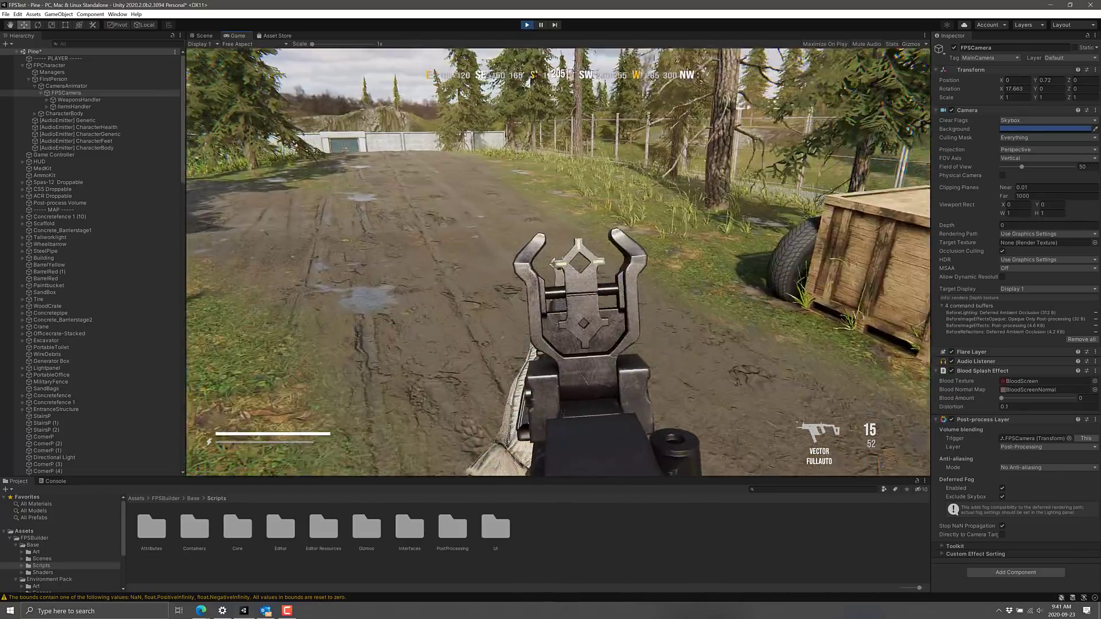
pyautogui.rightClick(558, 262)
pyautogui.press('w')
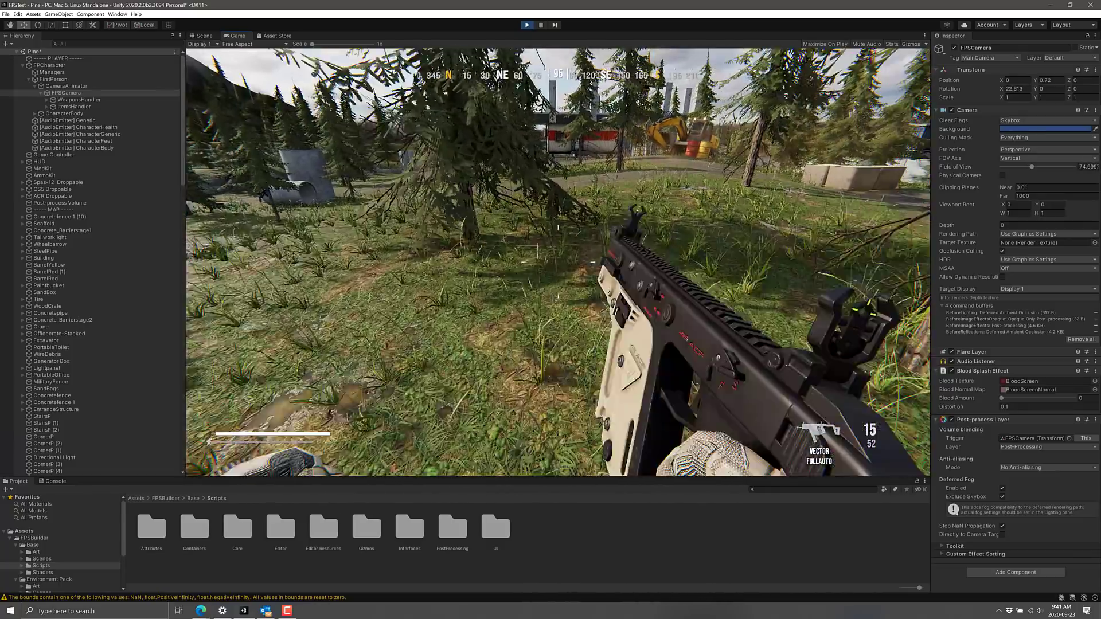
pyautogui.press('r')
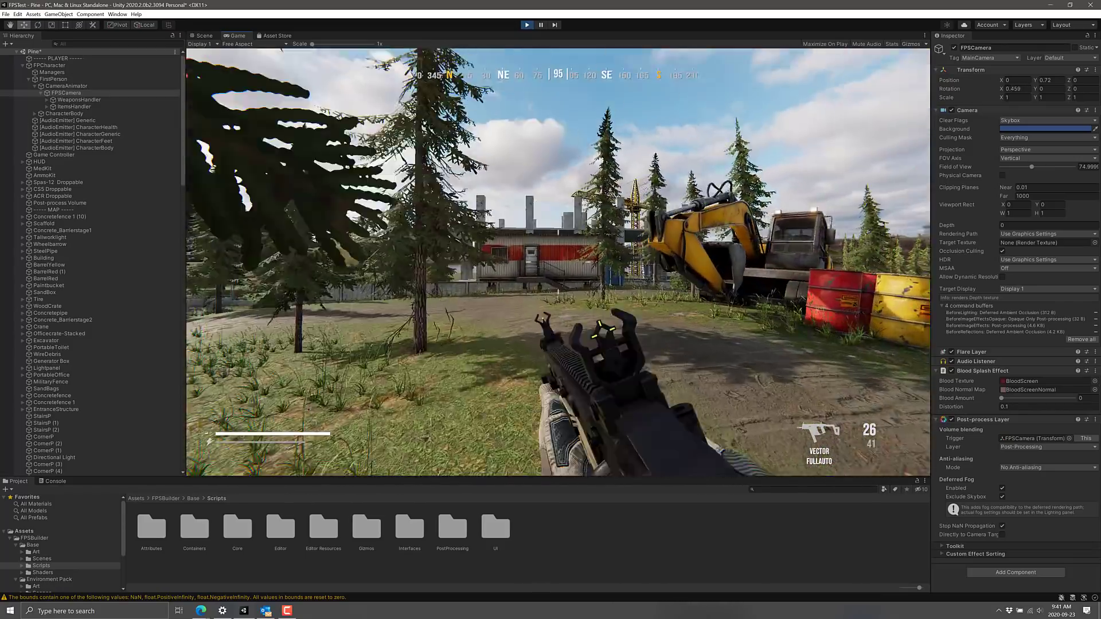
# Step: Fire the reloaded Vector while aiming down its sights and return to the hip stance
pyautogui.rightClick(558, 262)
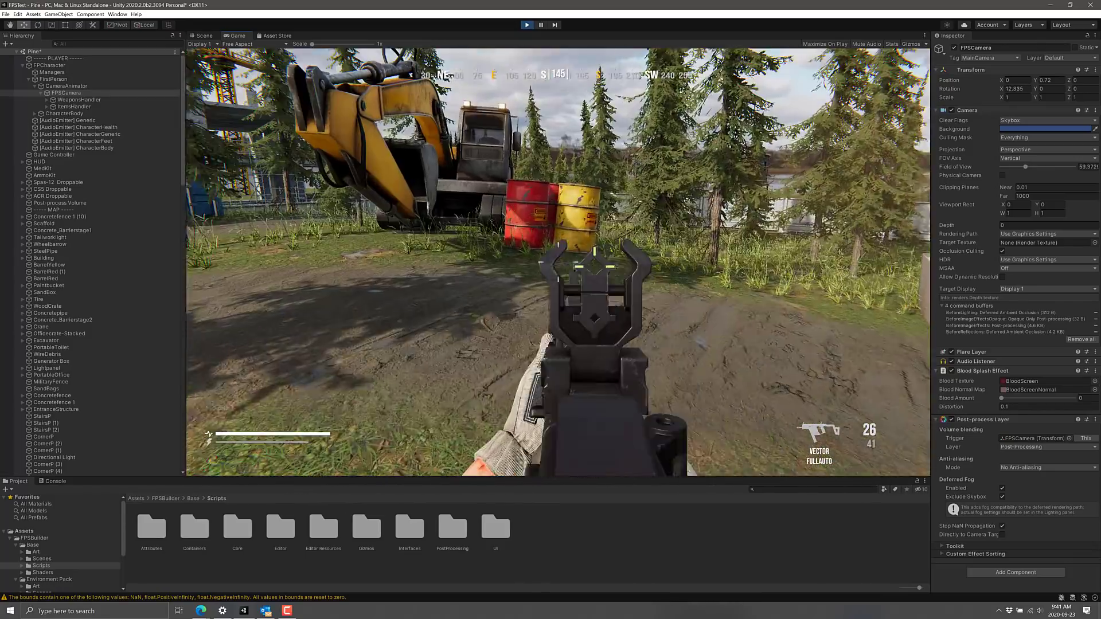
pyautogui.click(558, 262)
pyautogui.click(558, 262)
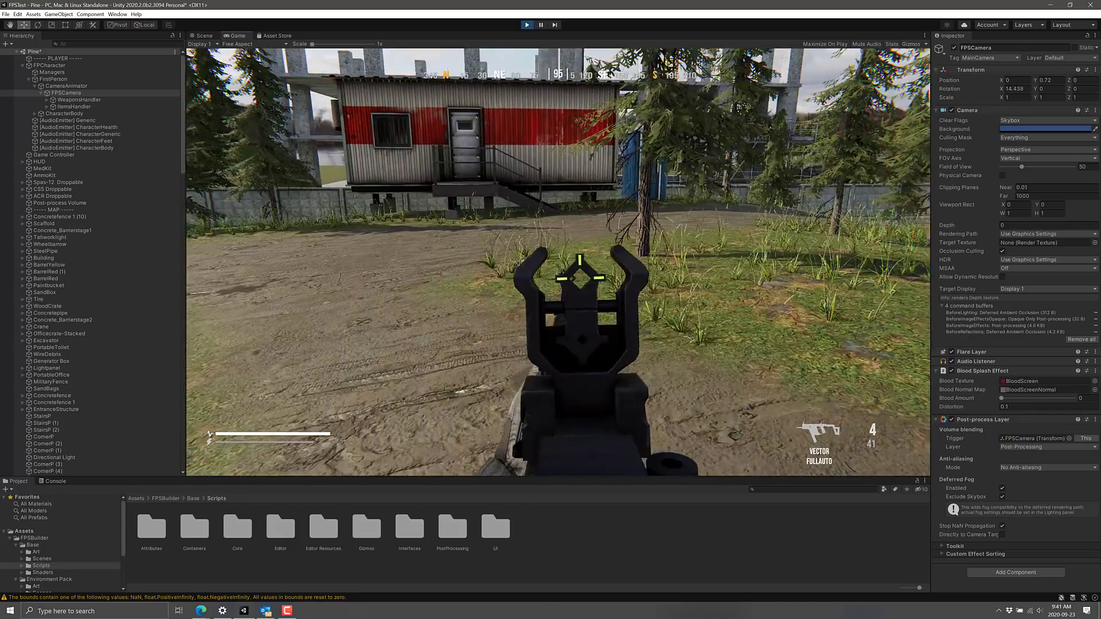
pyautogui.rightClick(558, 262)
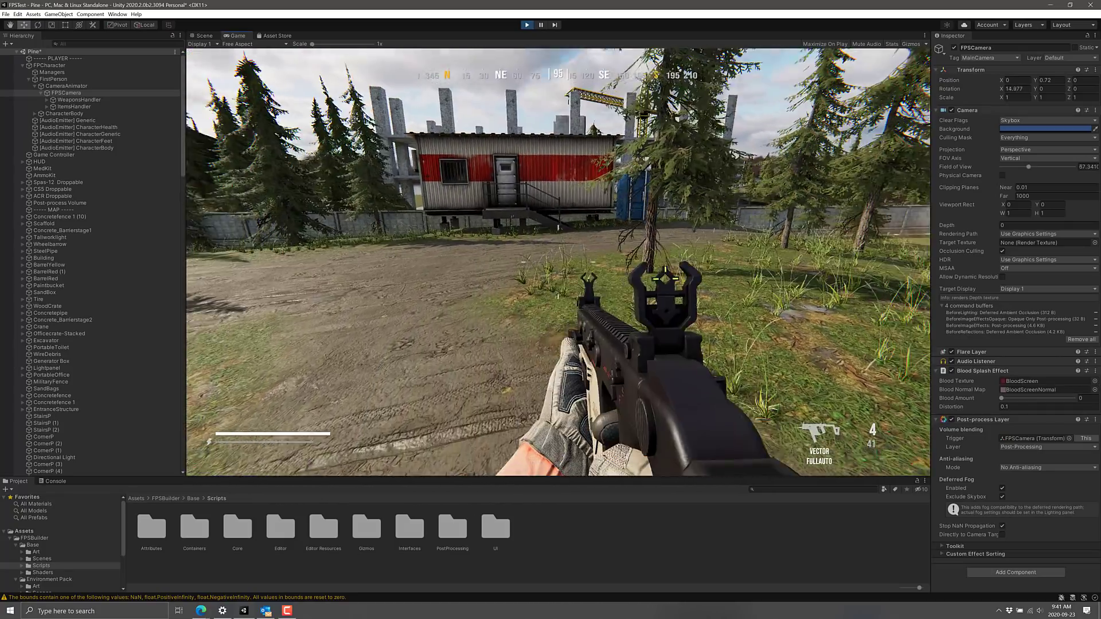
# Step: Walk to the red-and-white cabin, climb its stairs and enter through the door
pyautogui.press('w')
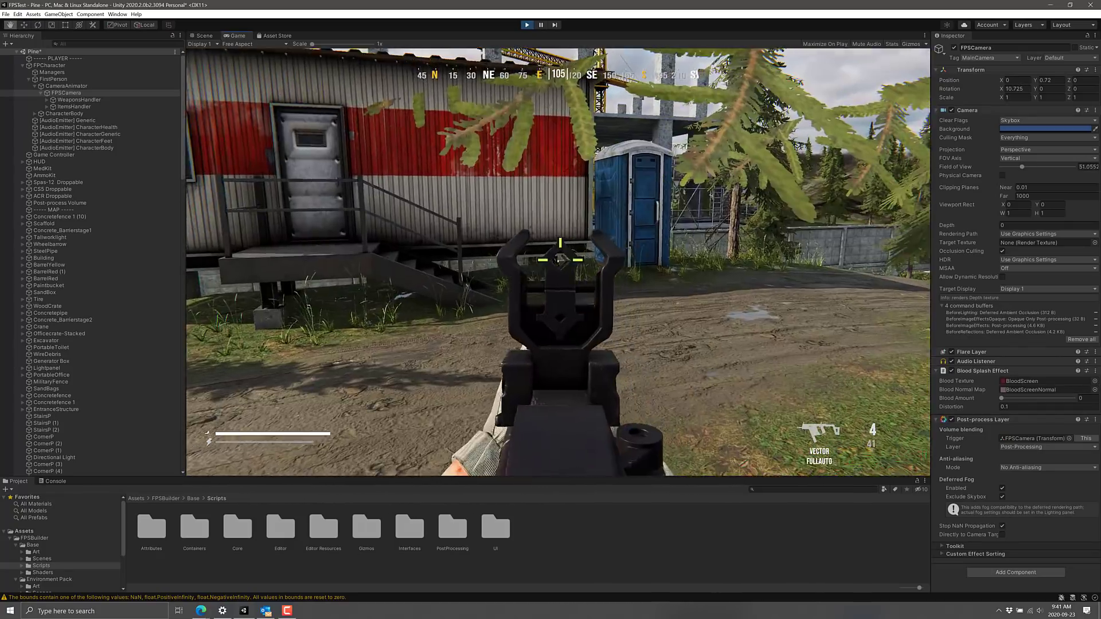
pyautogui.press('w')
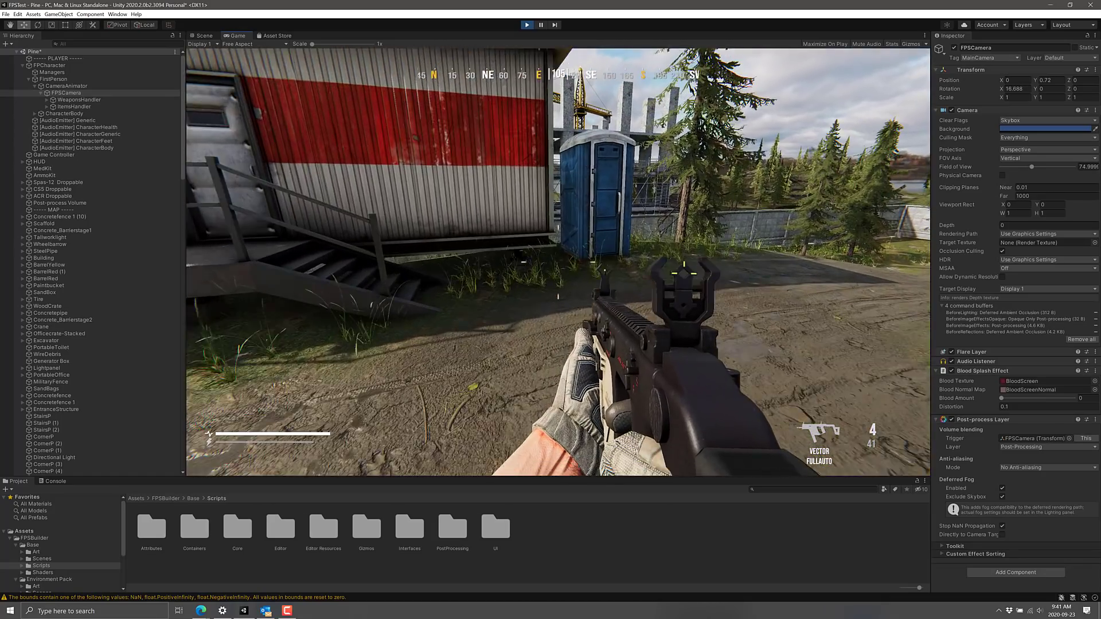
pyautogui.press('w')
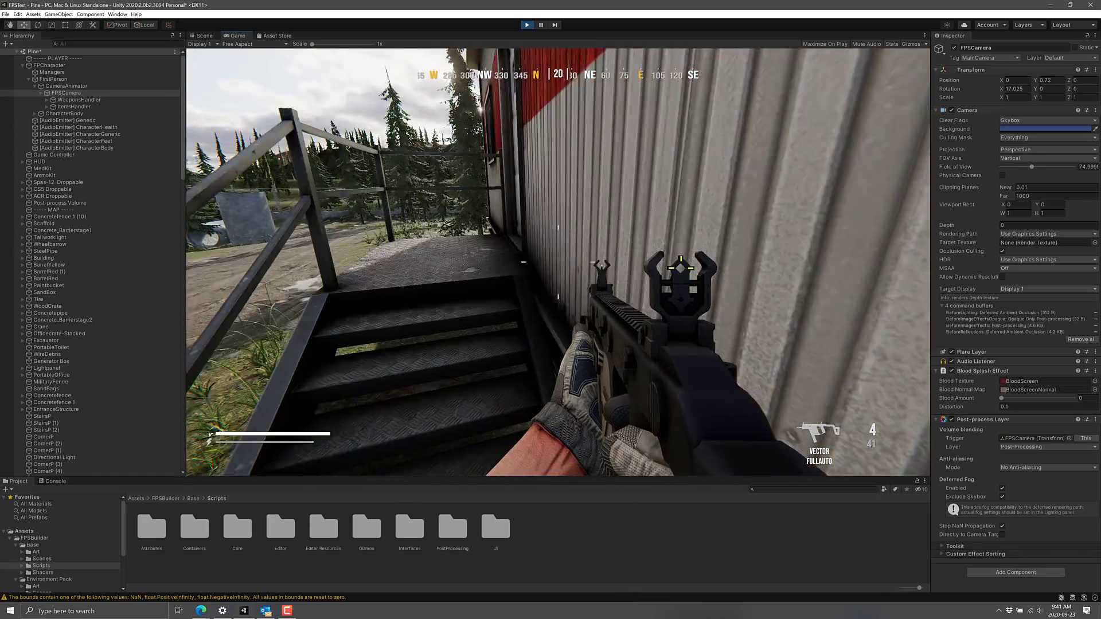
pyautogui.press('w')
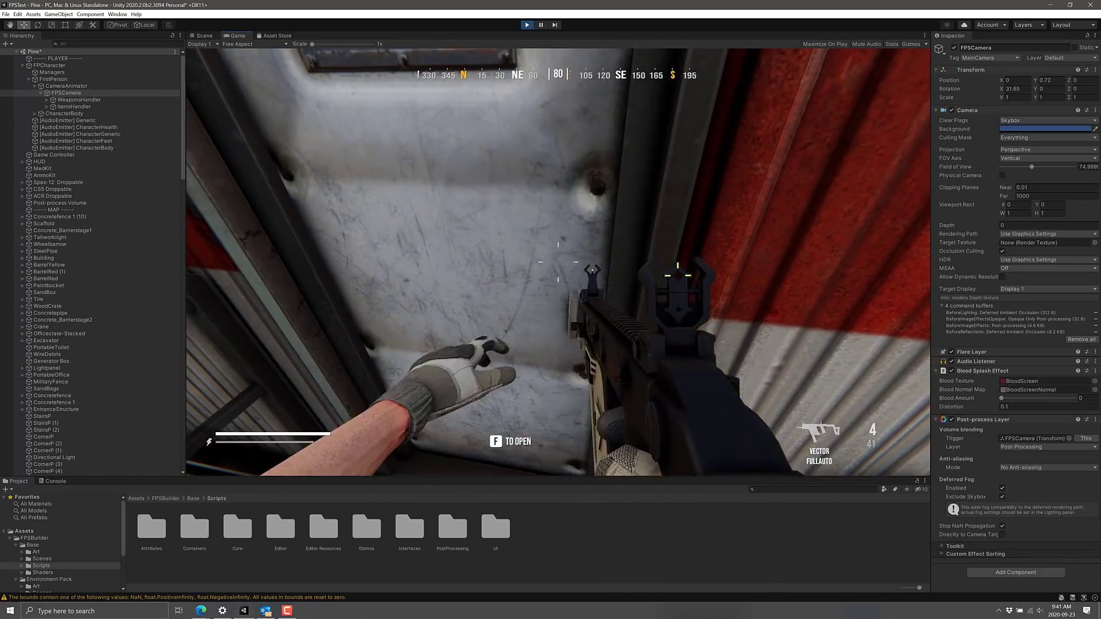
pyautogui.press('f')
pyautogui.press('w')
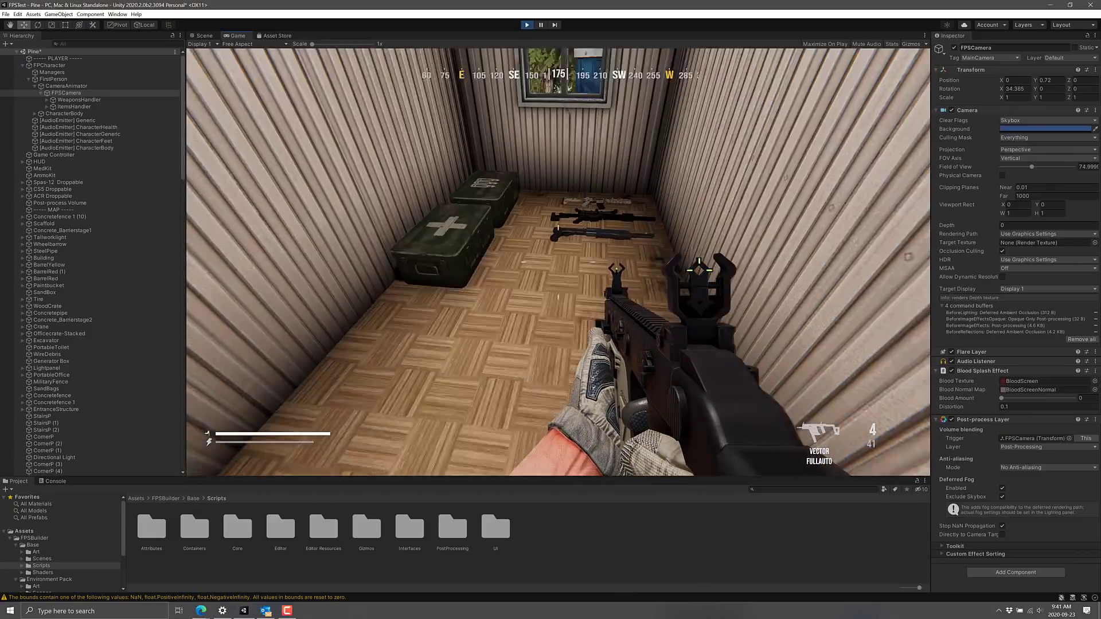
# Step: Collect supplies from the medical and ammo crates in the cabin and swap the Vector for the SPAS-12
pyautogui.press('w')
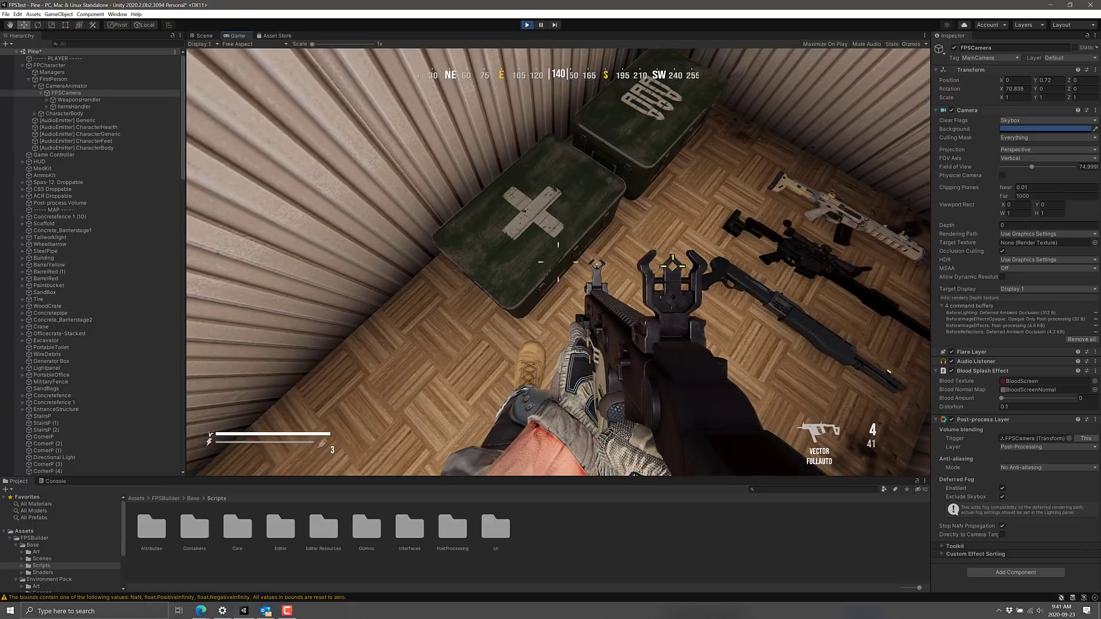
pyautogui.press('f')
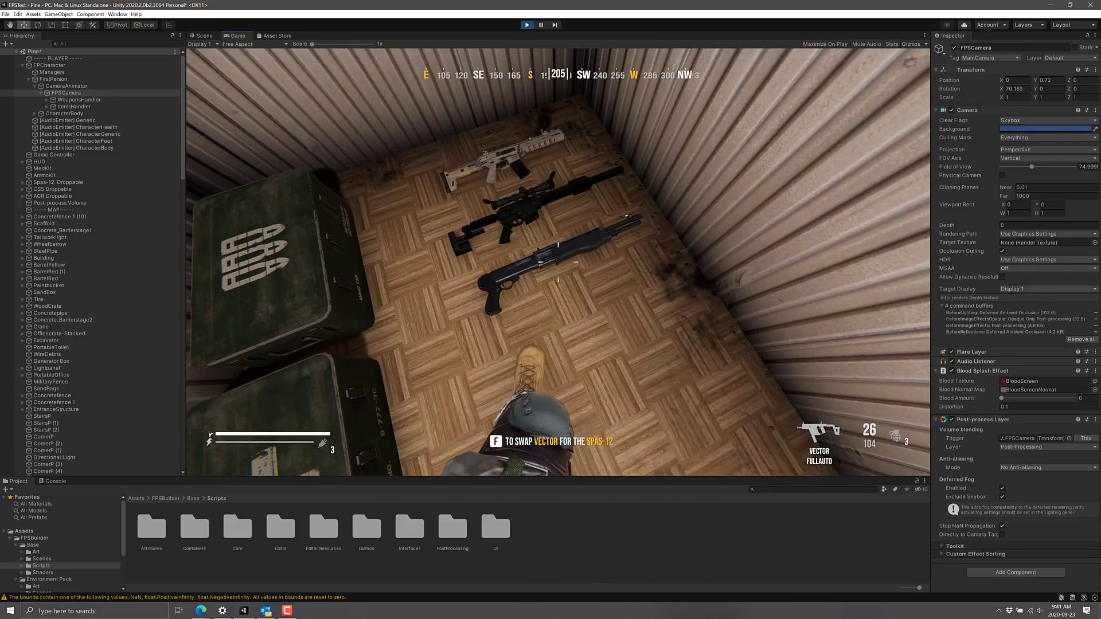
pyautogui.press('f')
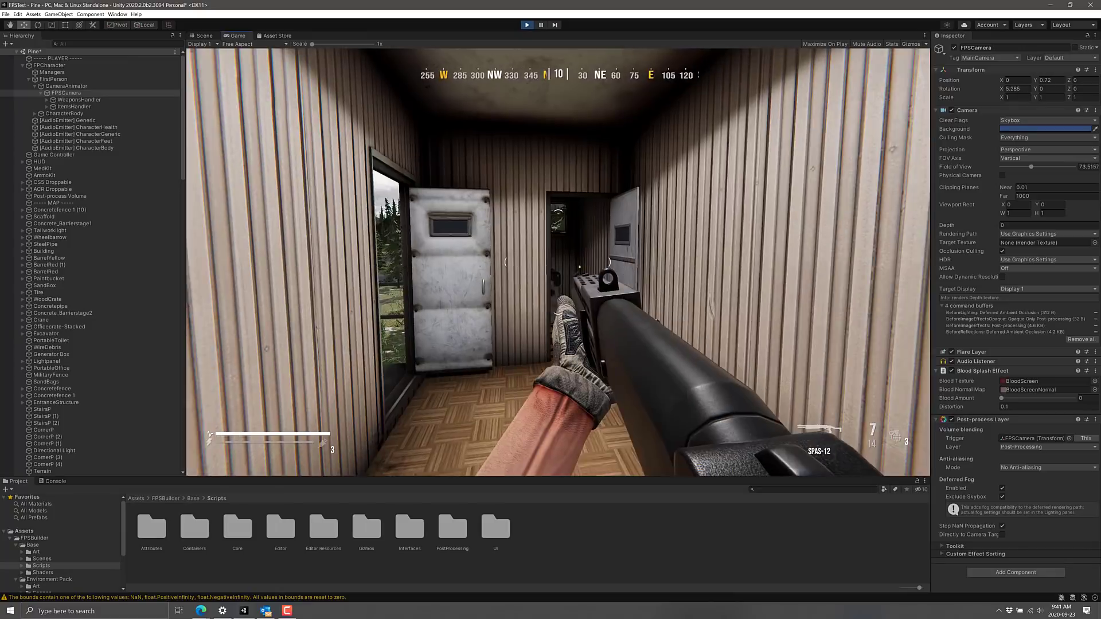
# Step: Test-fire the SPAS-12 and the Vector inside the cabin while aiming down their sights
pyautogui.rightClick(558, 261)
pyautogui.click(557, 261)
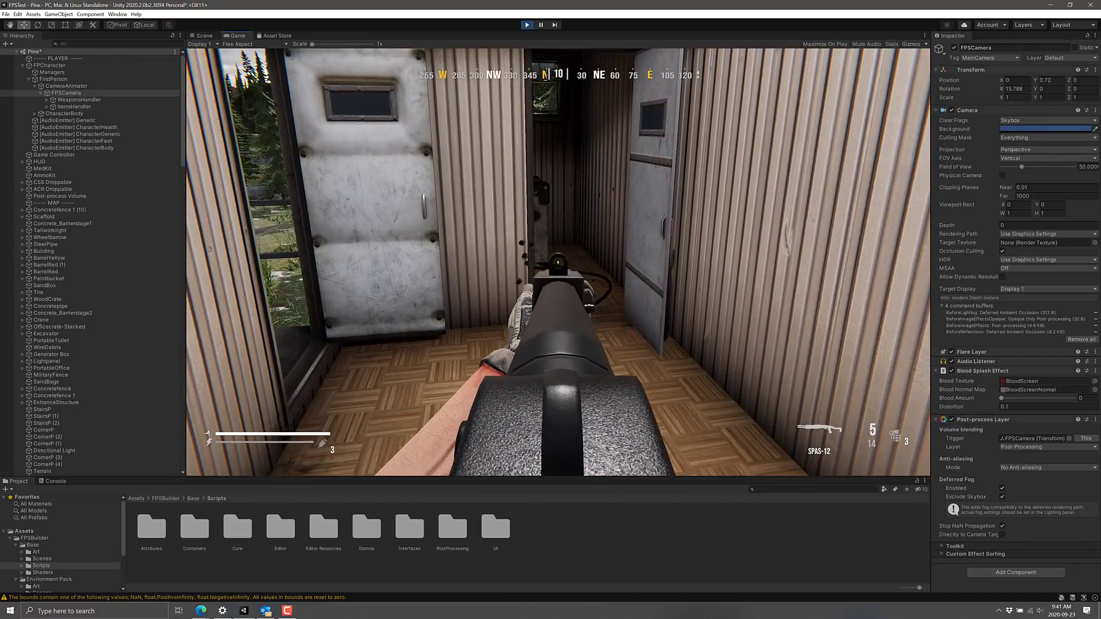
pyautogui.rightClick(558, 262)
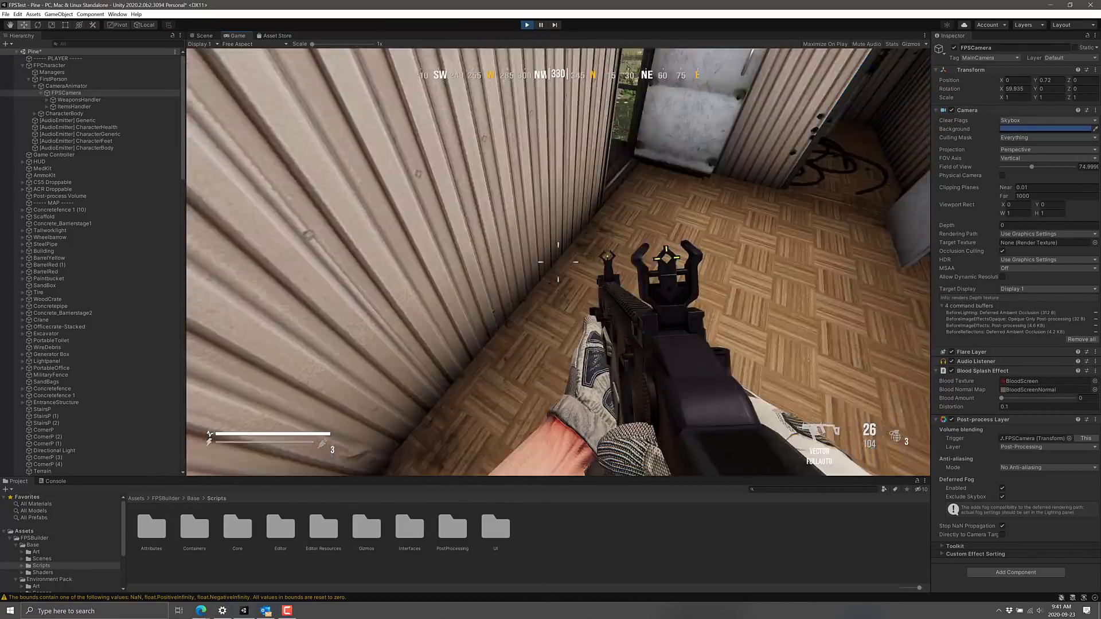
pyautogui.rightClick(558, 261)
pyautogui.click(557, 262)
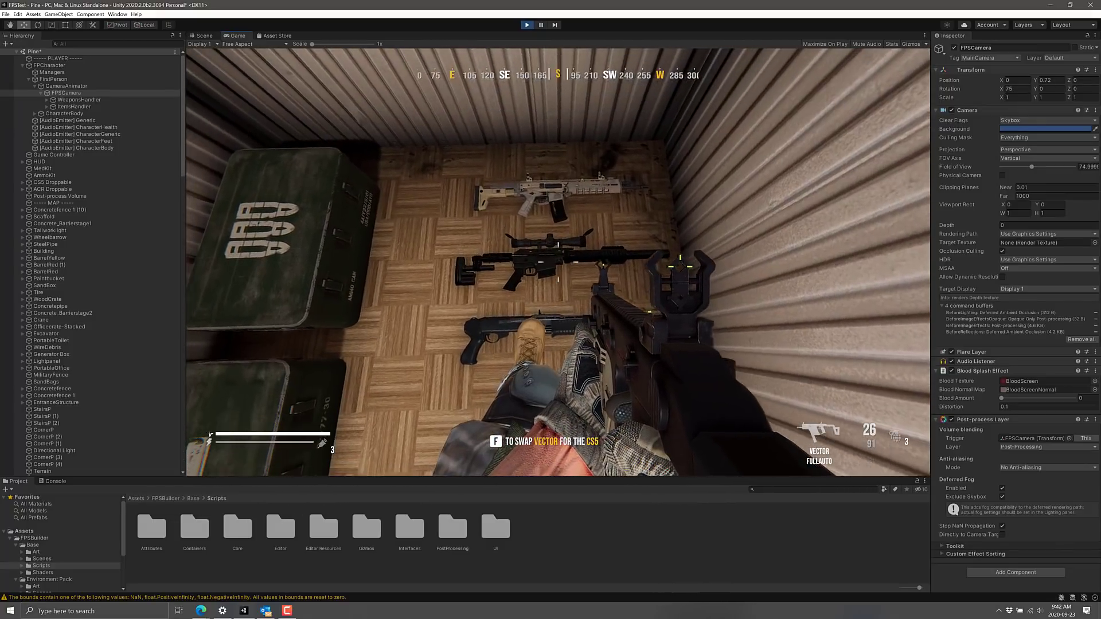
# Step: Swap the Vector for the CS5 and fire one shot with its scope raised outside the cabin
pyautogui.press('f')
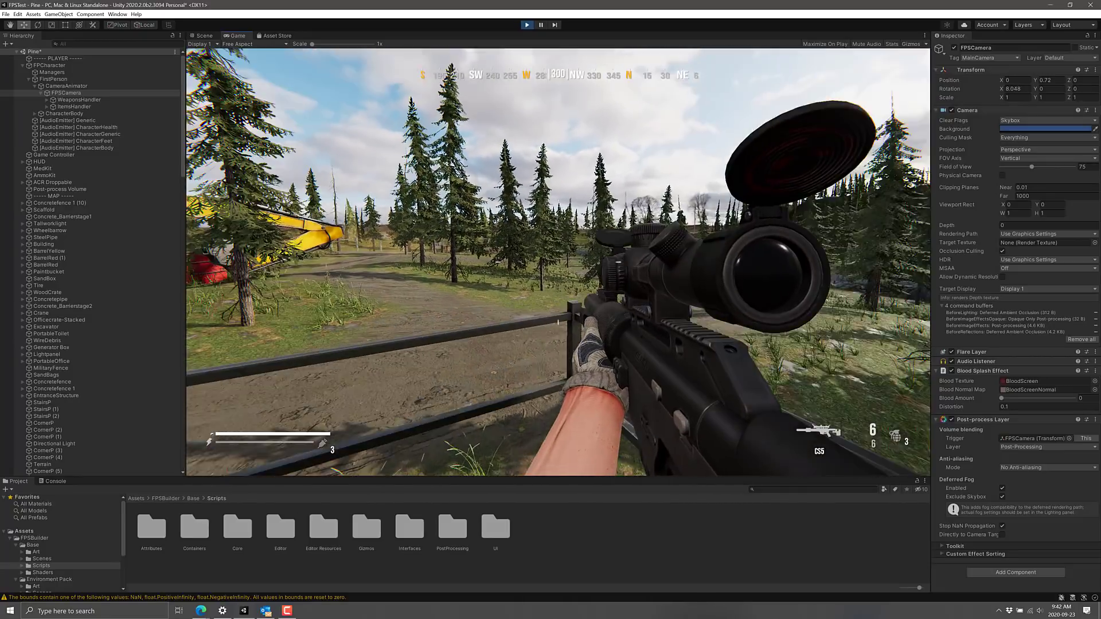
pyautogui.rightClick(558, 262)
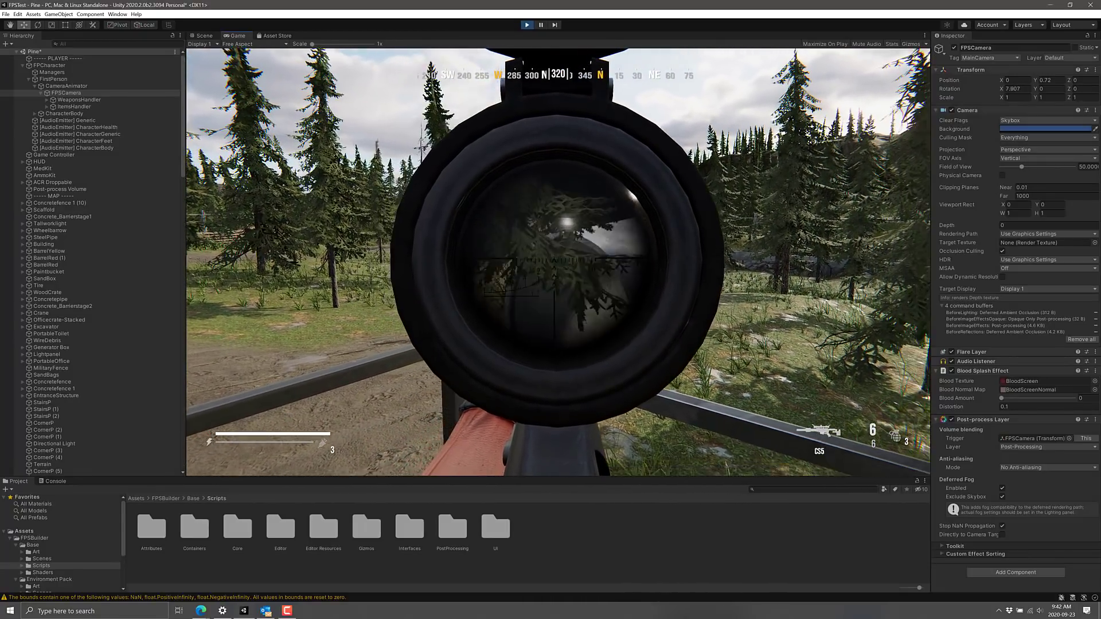
pyautogui.click(558, 262)
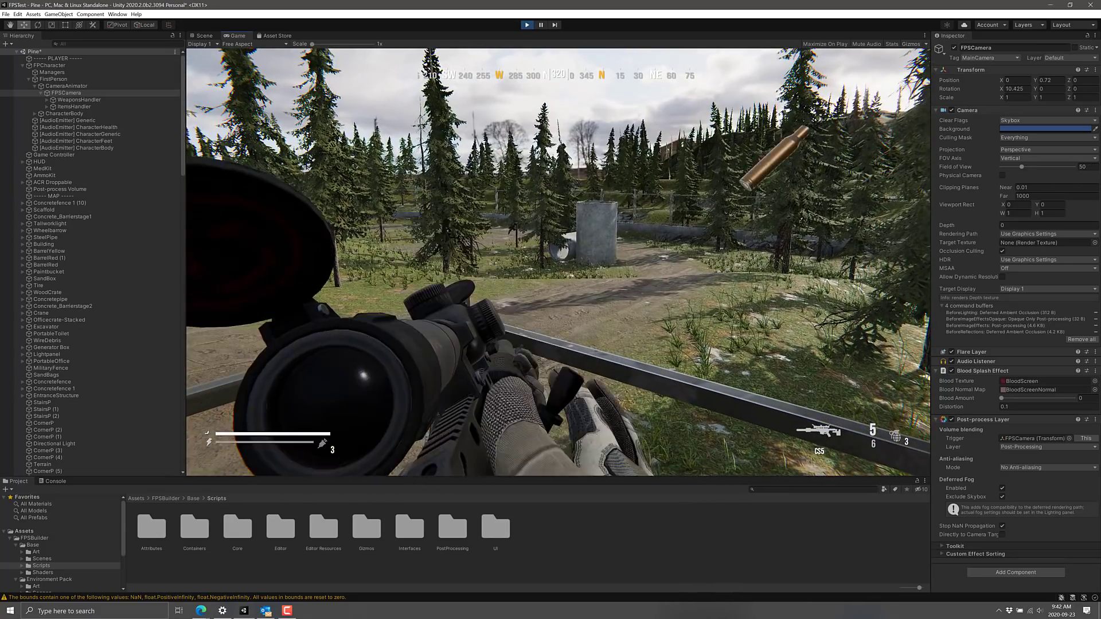
pyautogui.rightClick(558, 262)
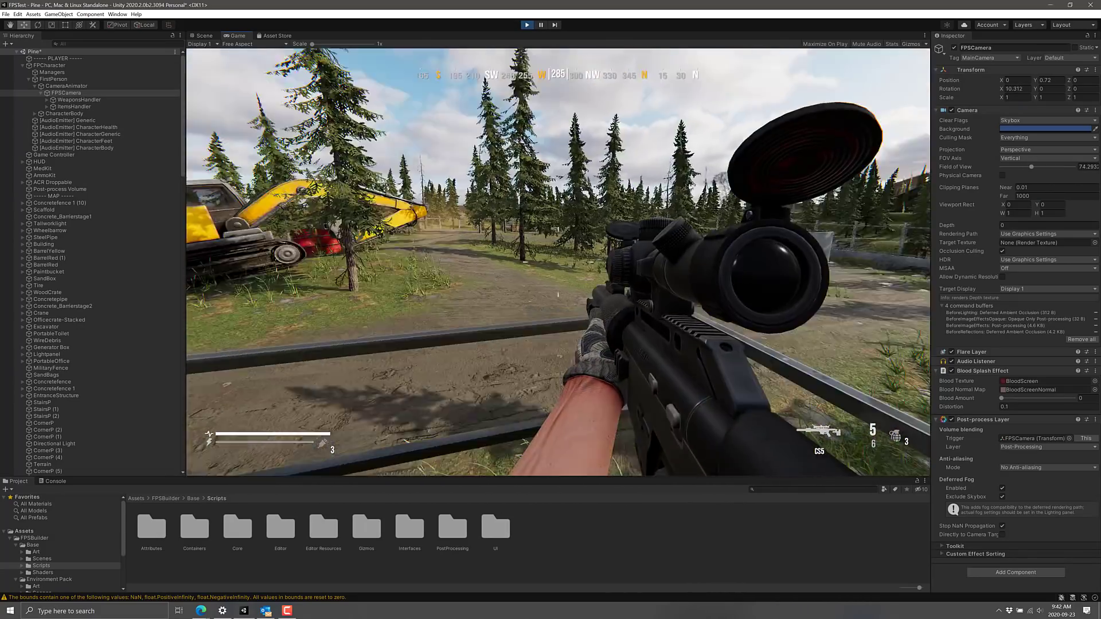
# Step: Swap the CS5 for the ACR inside the cabin and walk out along the dirt road with it
pyautogui.press('w')
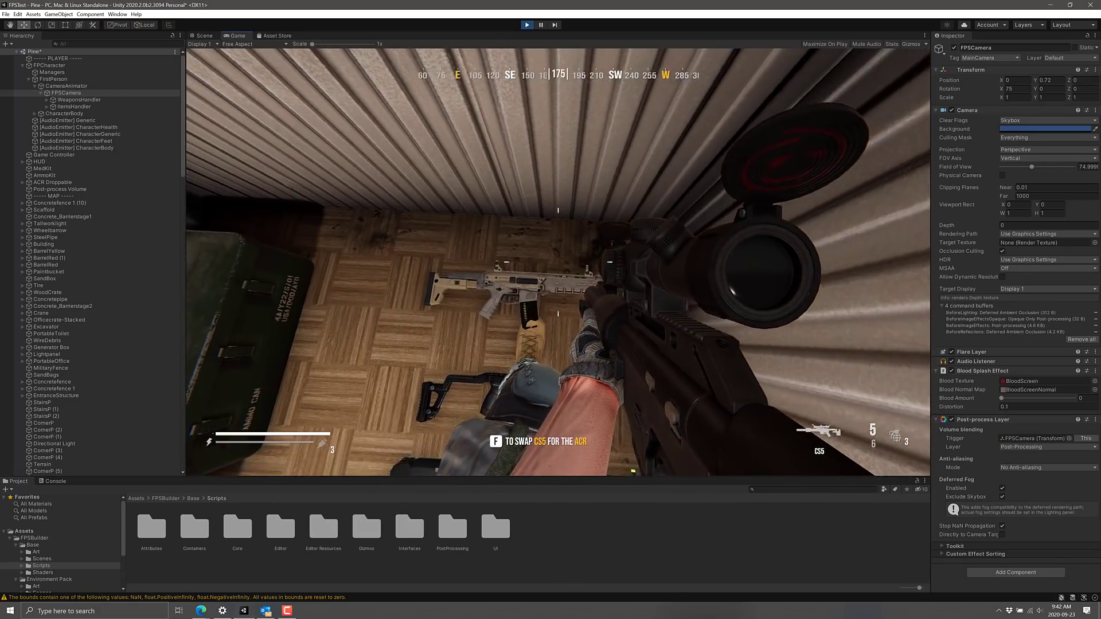
pyautogui.press('f')
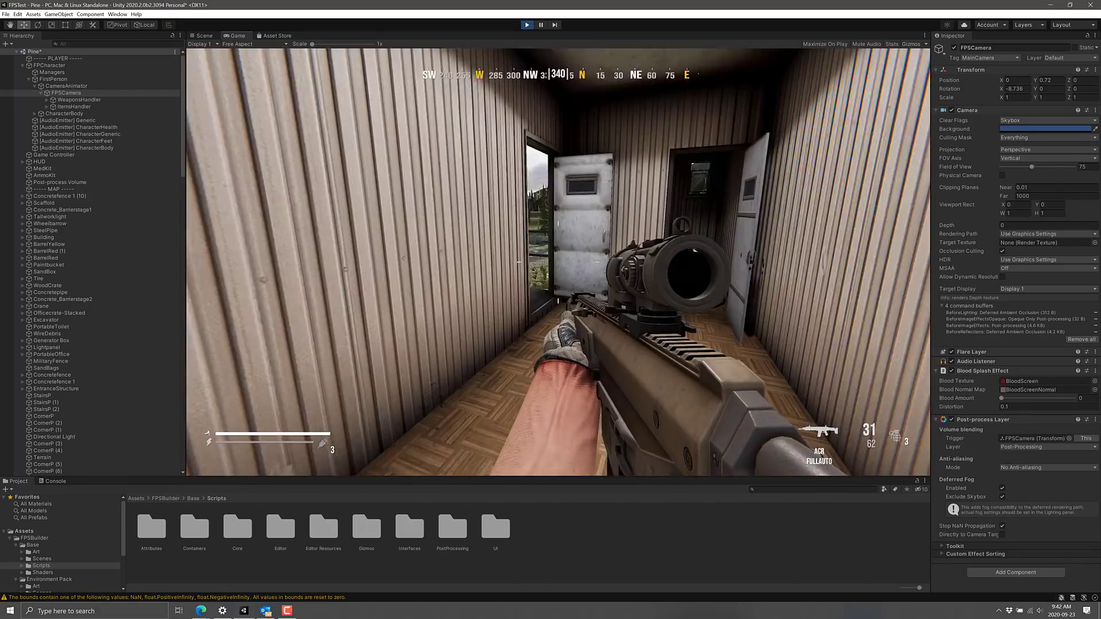
pyautogui.press('w')
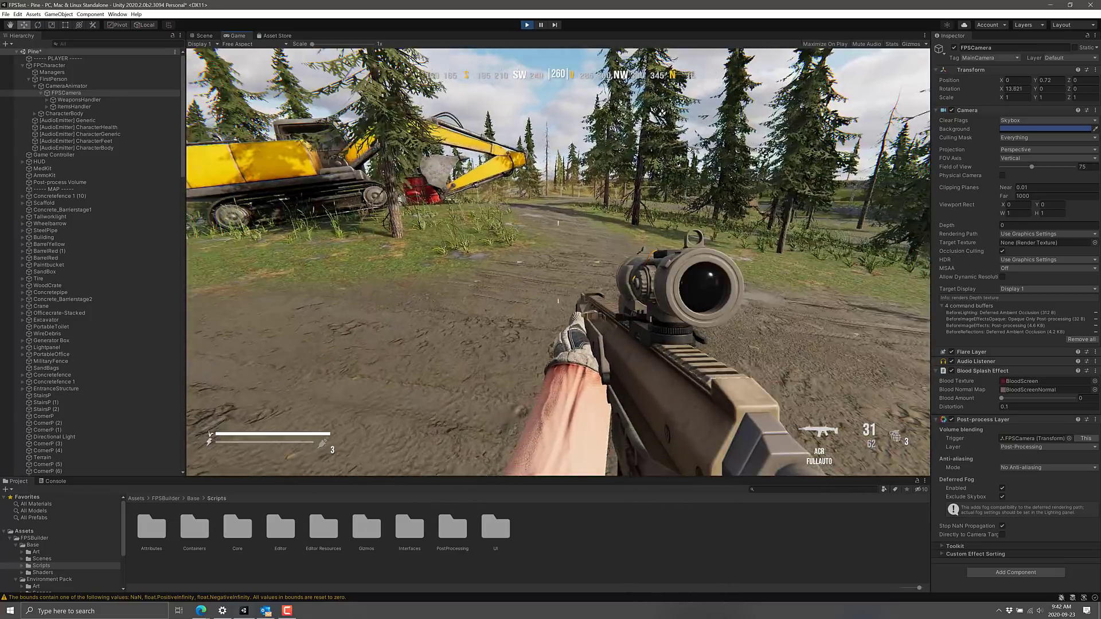
pyautogui.press('w')
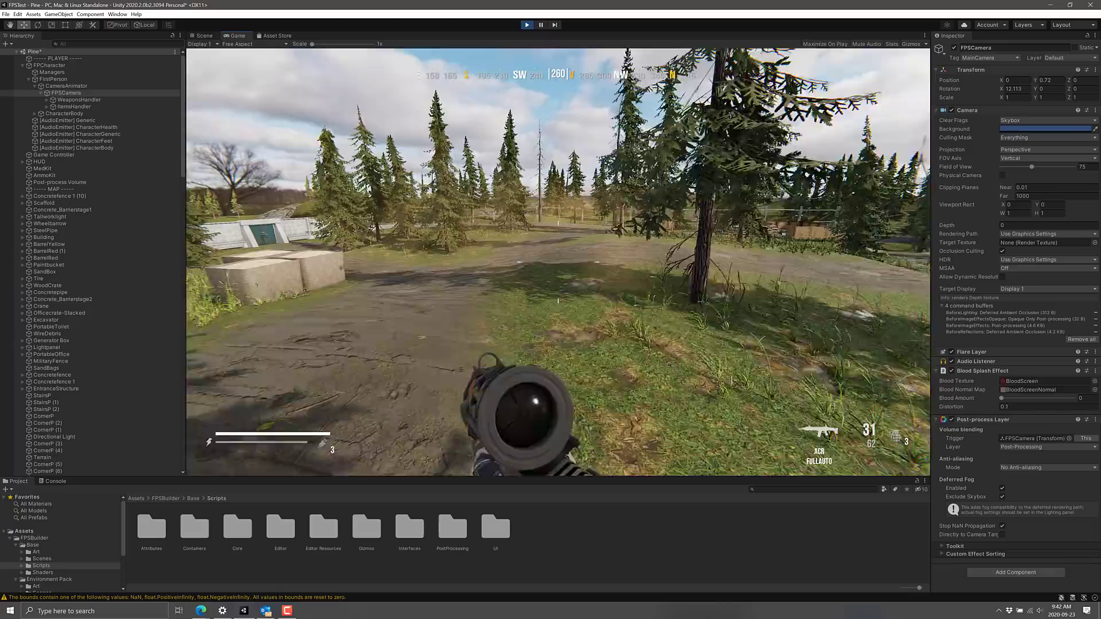
# Step: Walk the Pine map's dirt road along the perimeter fence with the ACR and look over the surroundings
pyautogui.press('w')
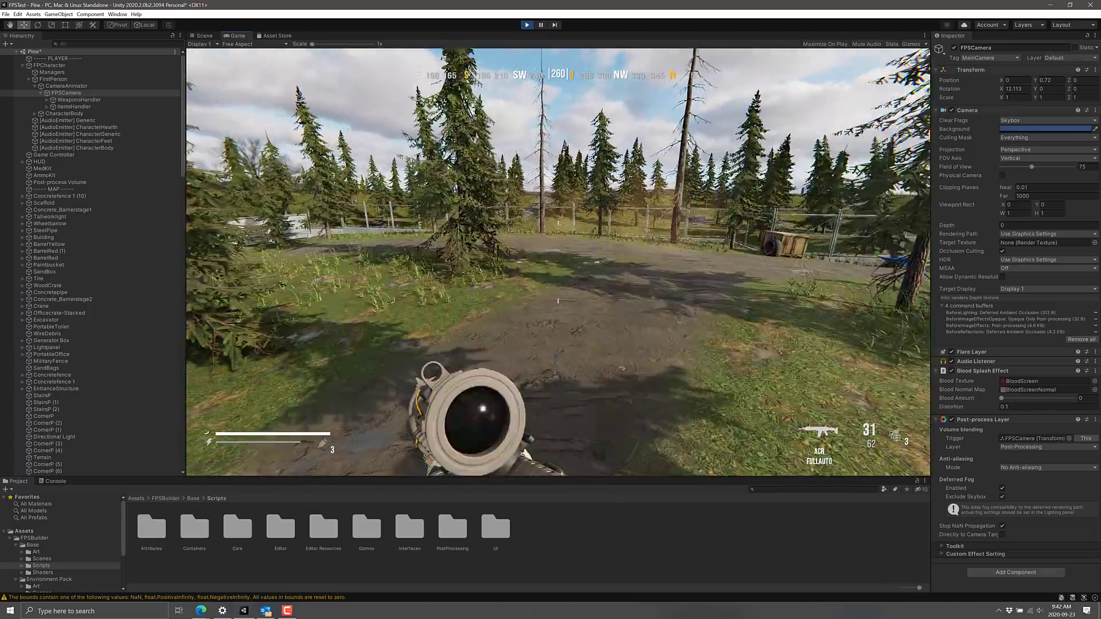
pyautogui.press('w')
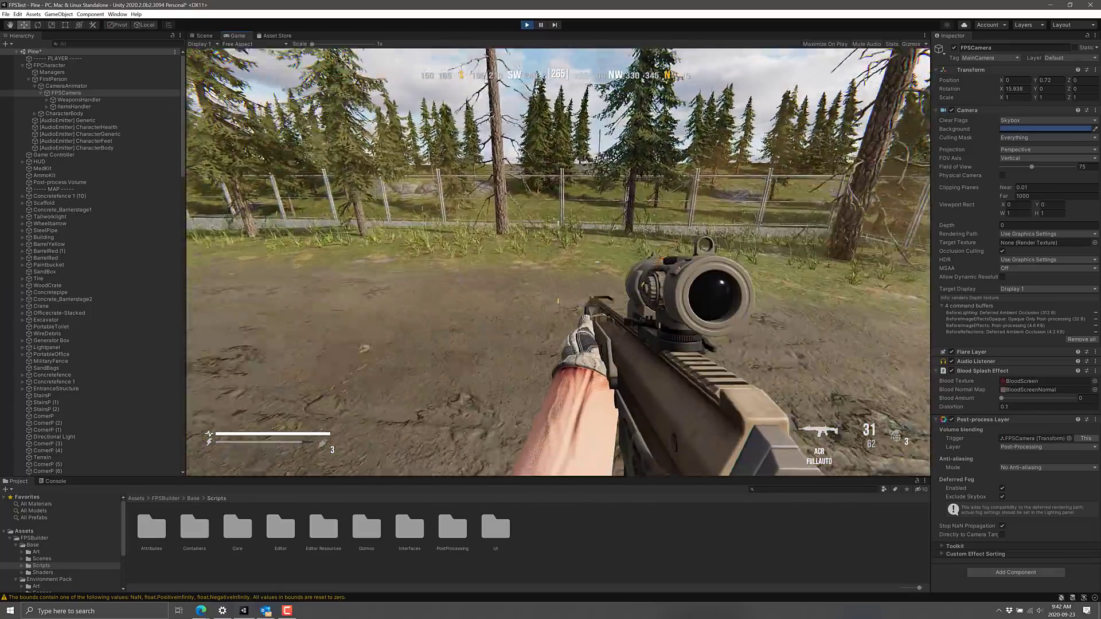
pyautogui.press('w')
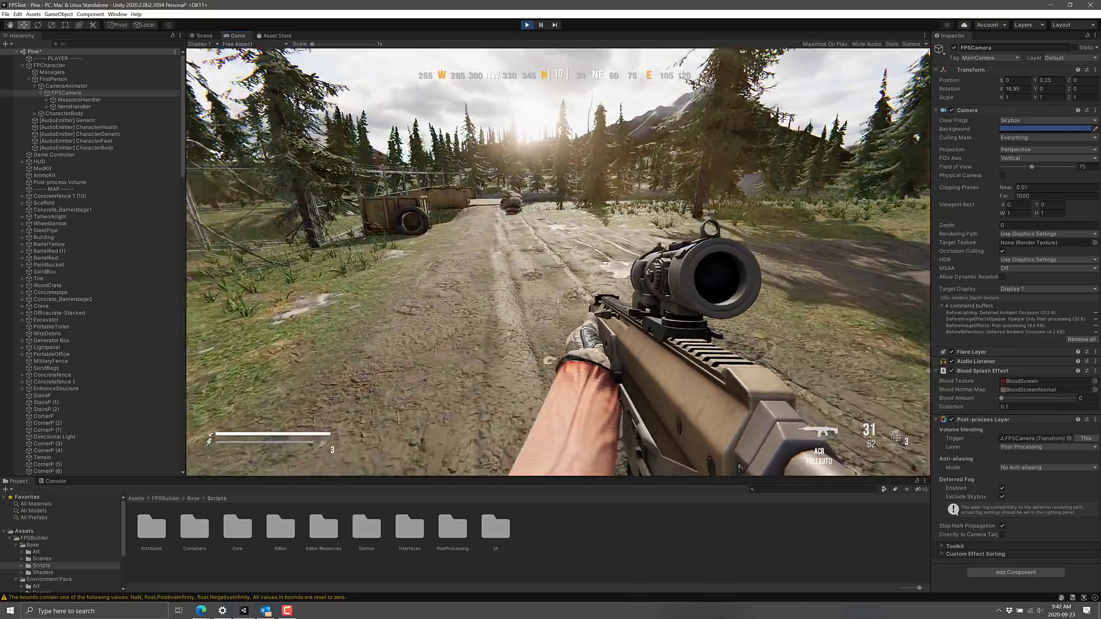
pyautogui.press('w')
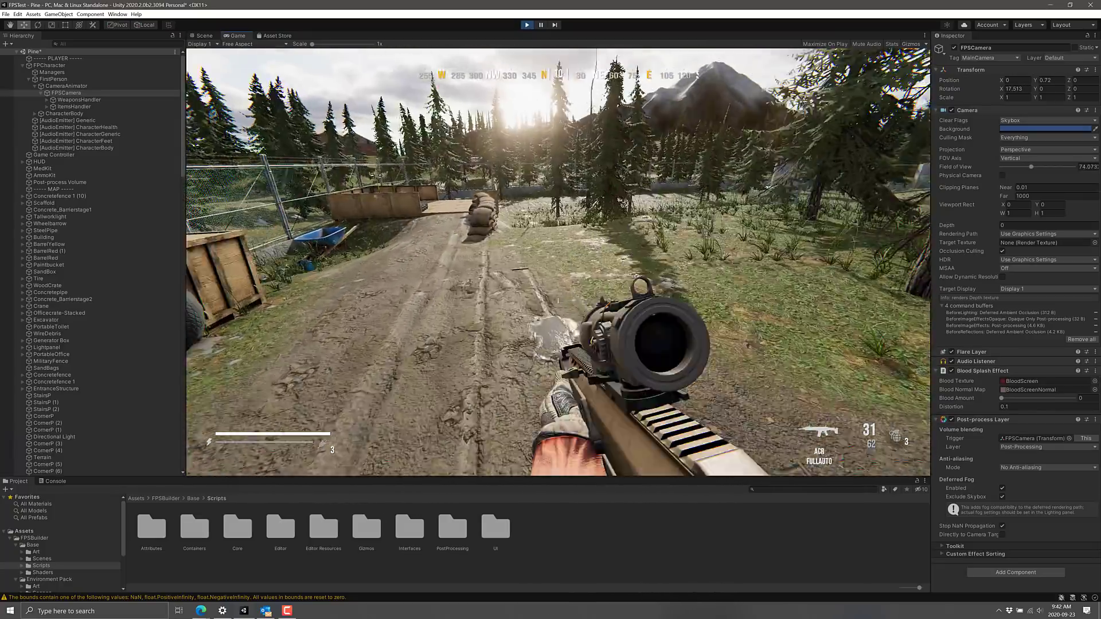
pyautogui.press('w')
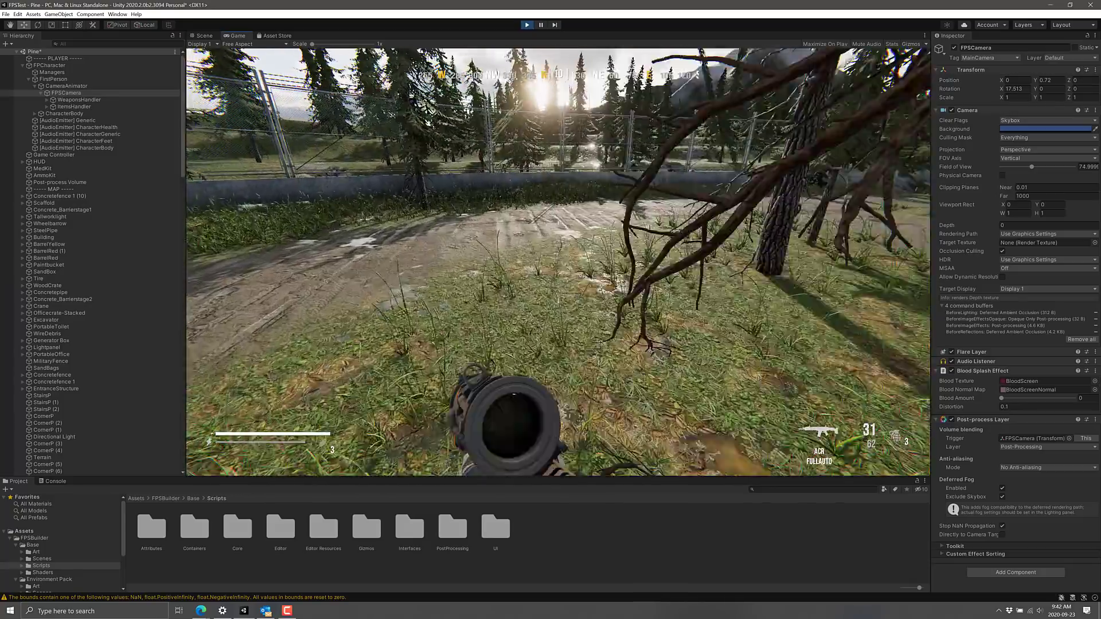
pyautogui.moveTo(558, 262)
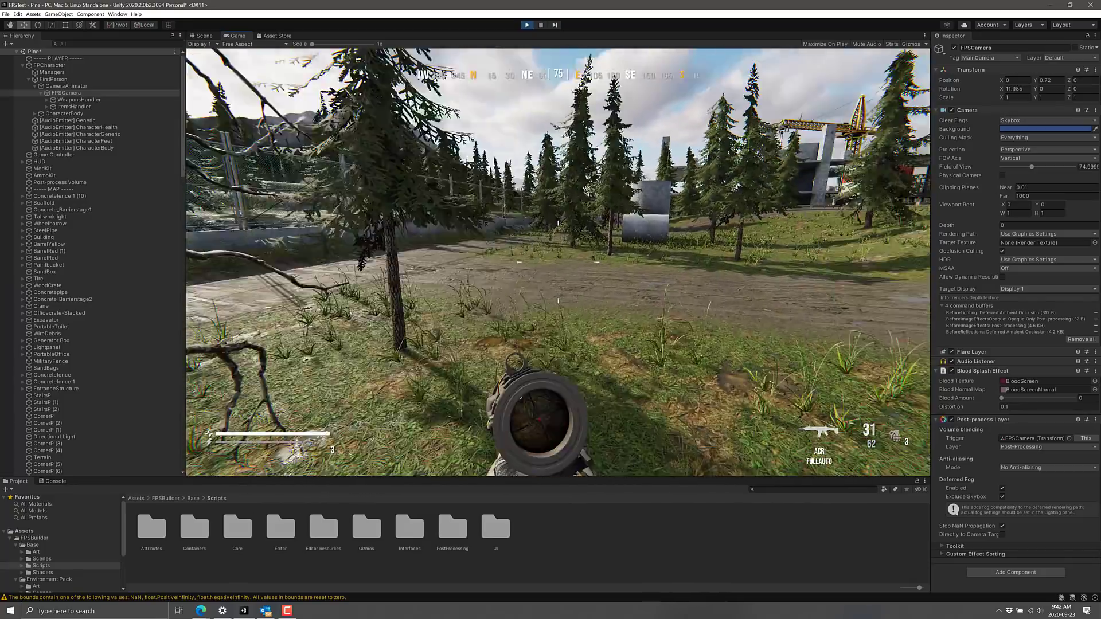
# Step: Pause the Pine playtest and switch from the game to the Scene view
pyautogui.press('Escape')
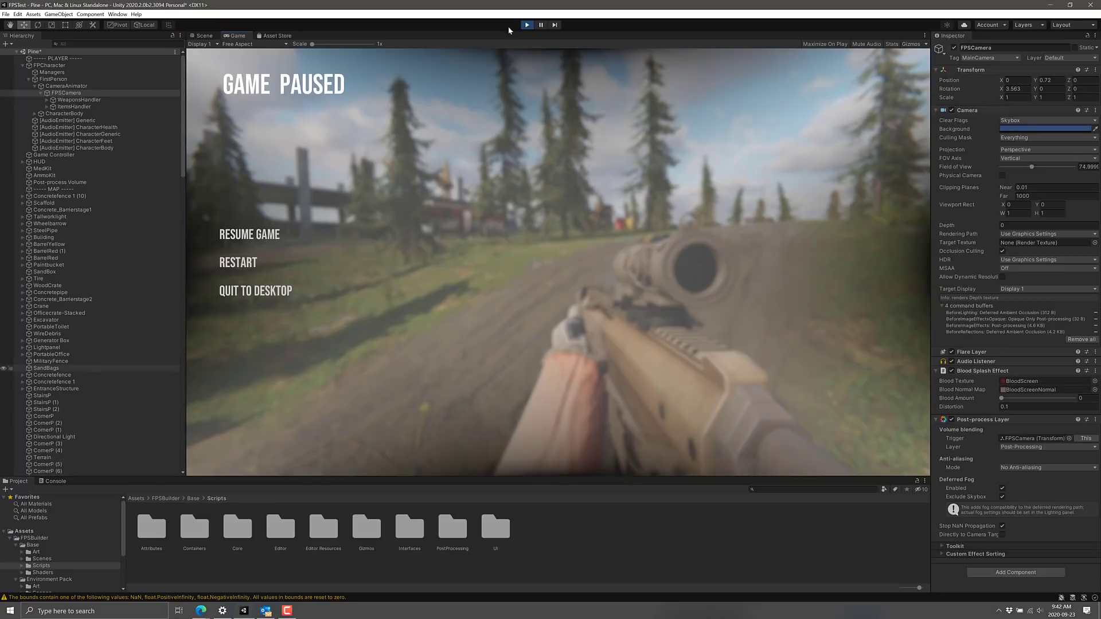
pyautogui.click(542, 28)
pyautogui.hotkey('ctrl', '1')
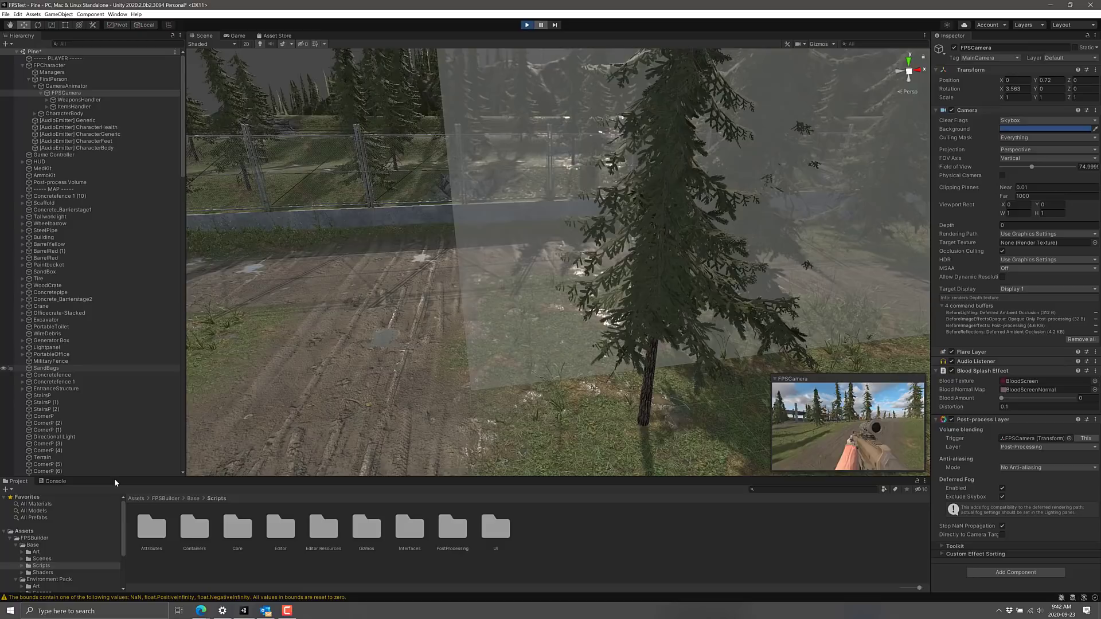
# Step: Enlarge the project asset area and inspect the contents of the Base, Environment Pack and Modern Weapons Pack folders
pyautogui.click(114, 478)
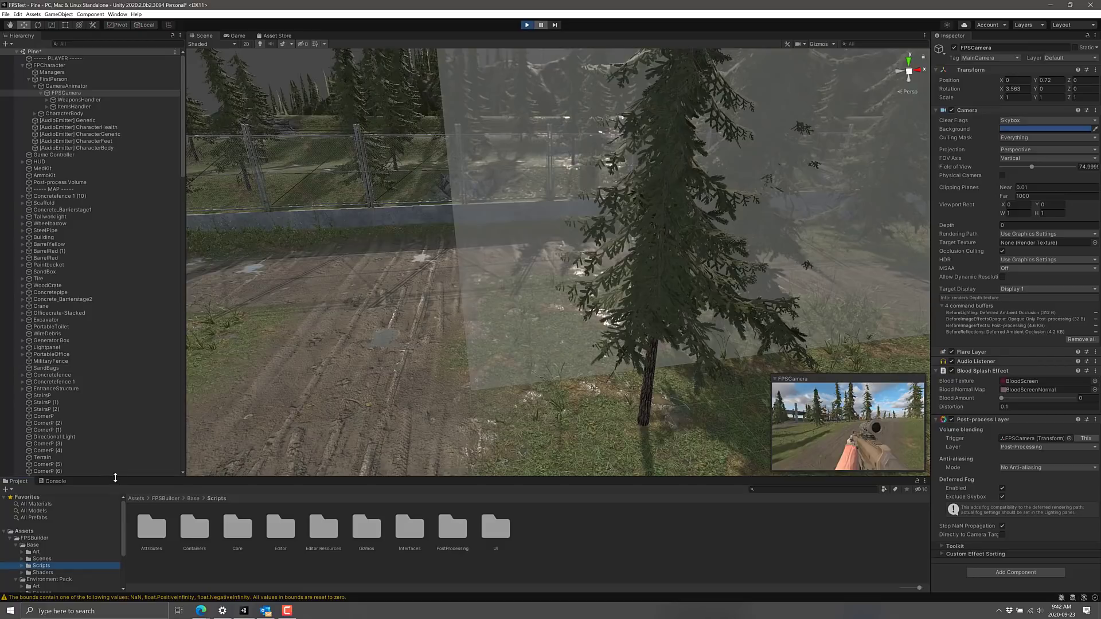
pyautogui.moveTo(114, 478); pyautogui.dragTo(115, 356)
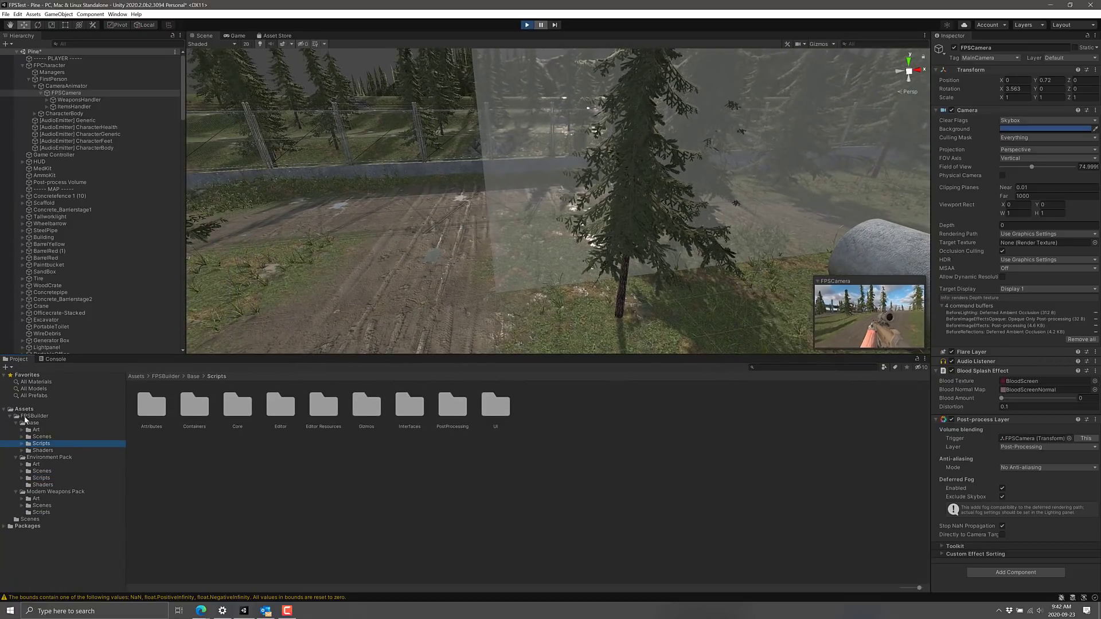
pyautogui.click(30, 423)
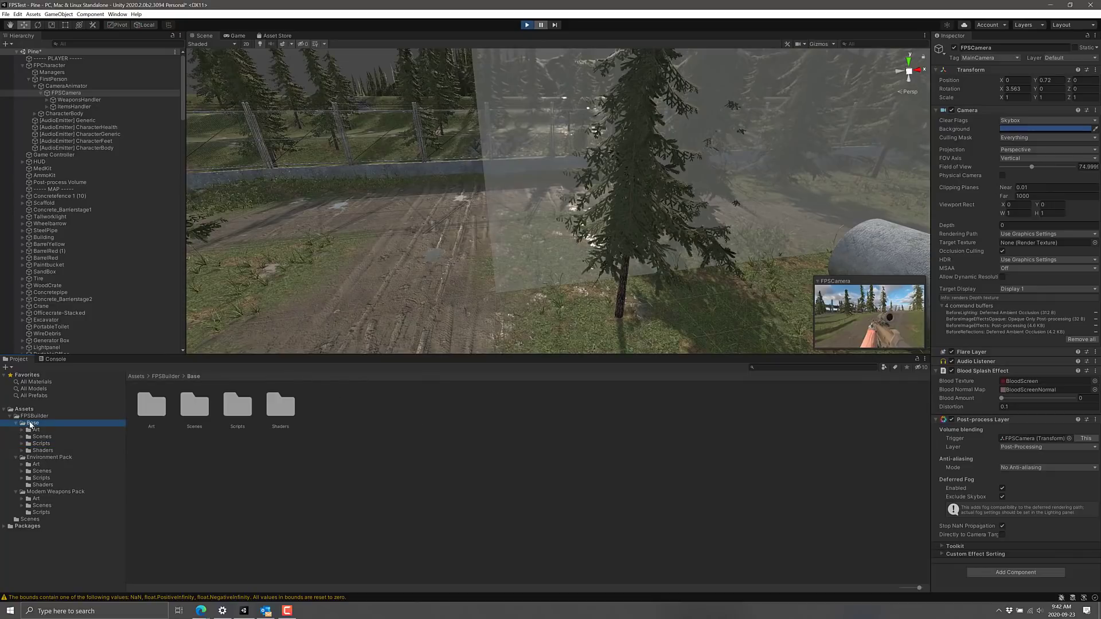
pyautogui.click(49, 458)
pyautogui.click(51, 492)
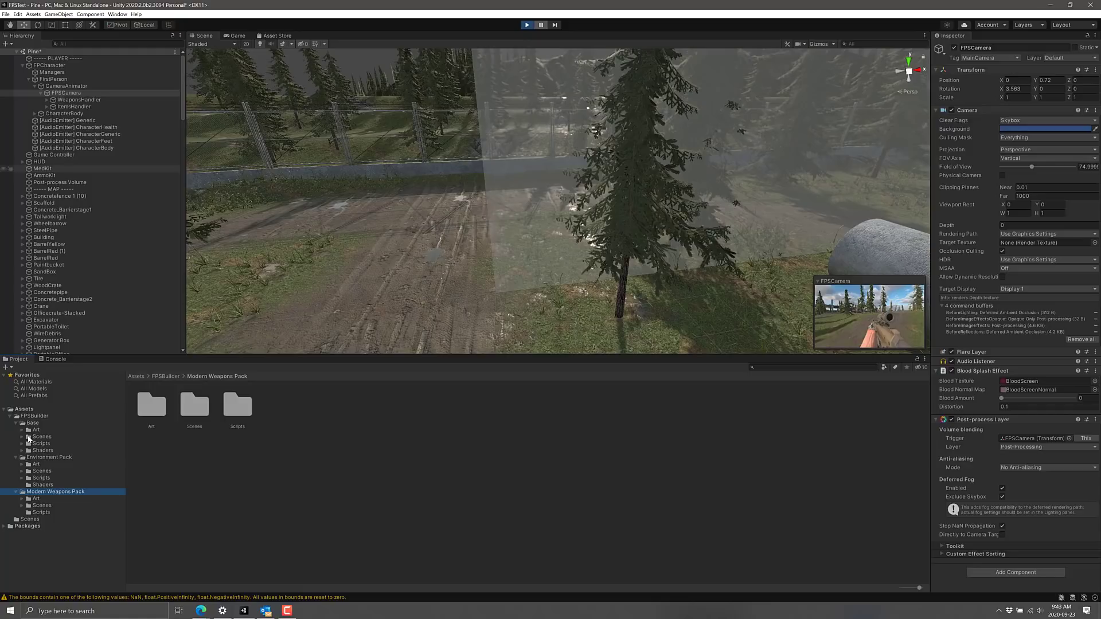
# Step: Browse the Environment Pack's art prefabs, examining the Props and Plants folders
pyautogui.click(22, 466)
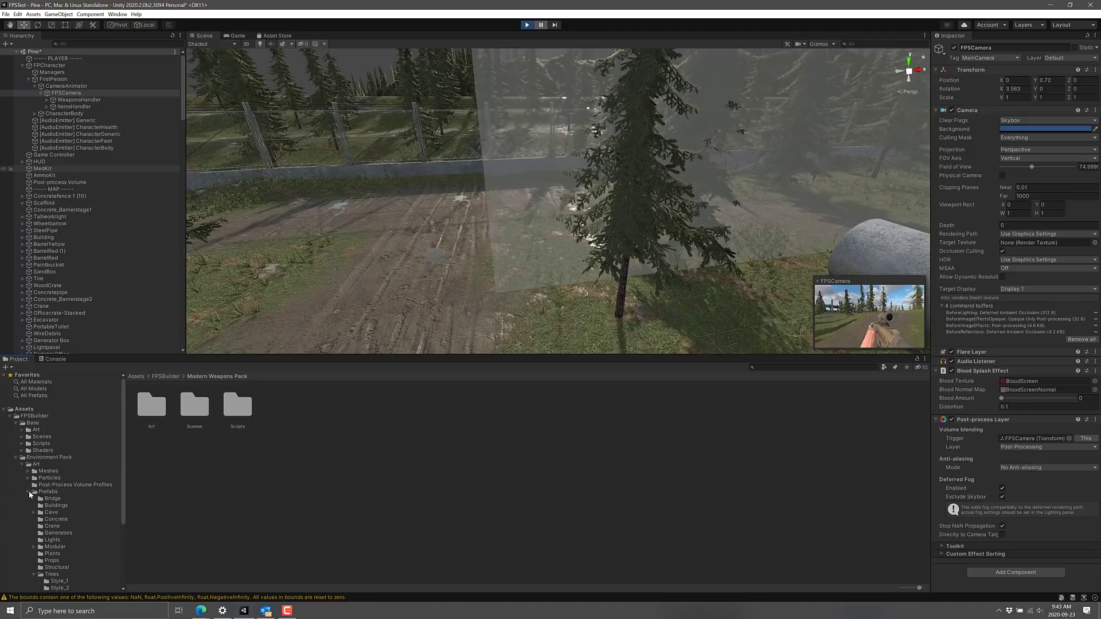
pyautogui.click(29, 491)
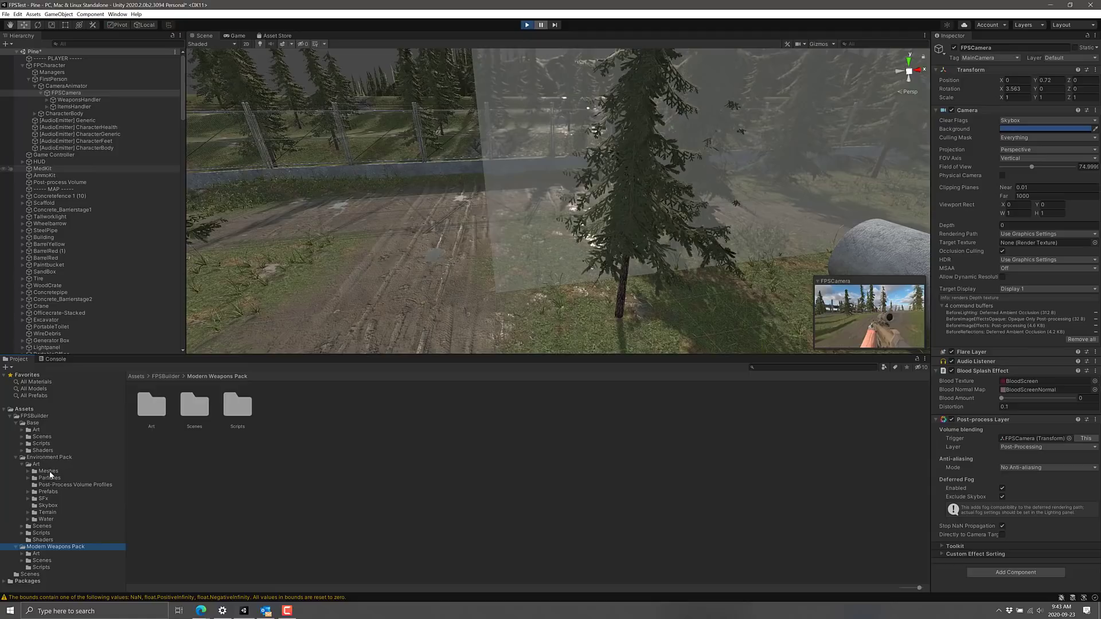
pyautogui.click(28, 491)
pyautogui.scroll(-2, 49, 509)
pyautogui.click(49, 509)
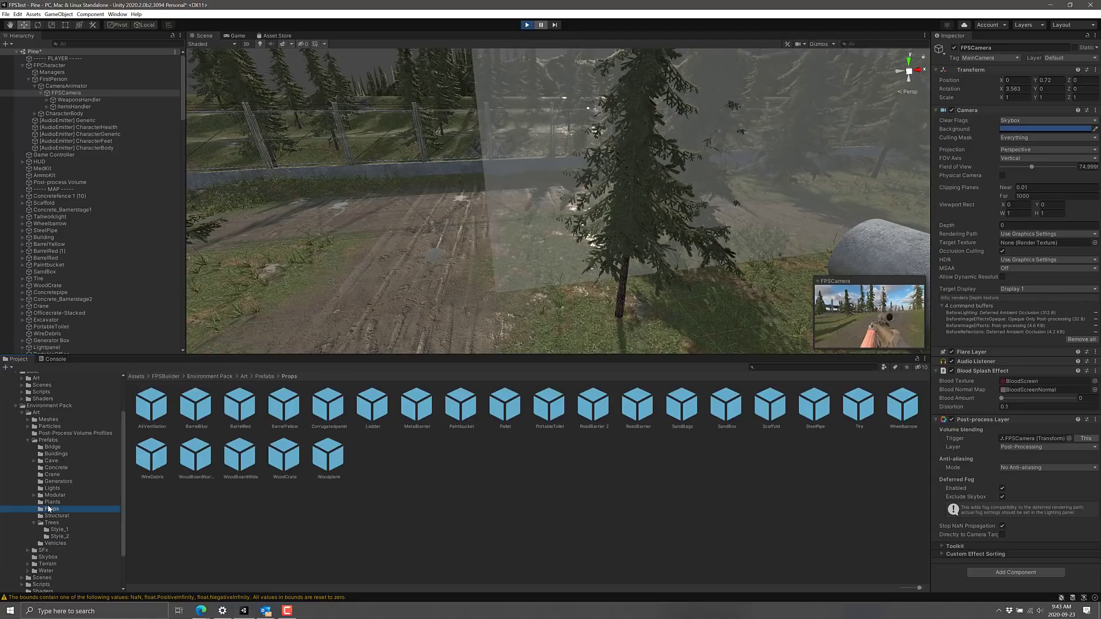
pyautogui.click(51, 503)
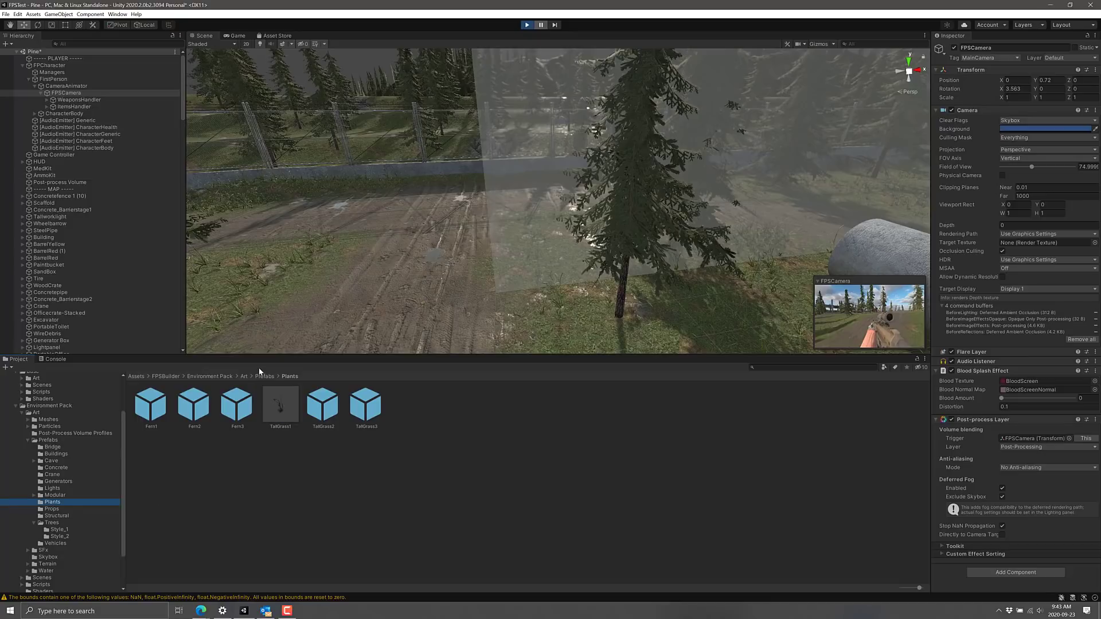
# Step: Place the Generator Box prefab from the Environment Pack's Generators folder on the dirt road in the Pine scene
pyautogui.click(55, 487)
pyautogui.click(56, 482)
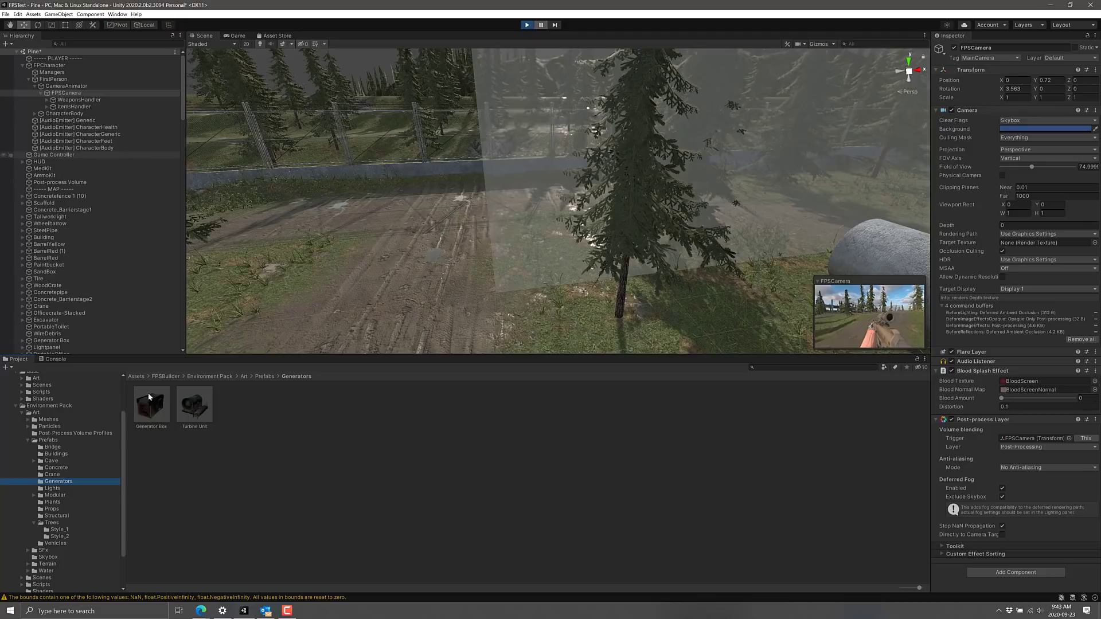
pyautogui.moveTo(150, 404); pyautogui.dragTo(428, 264)
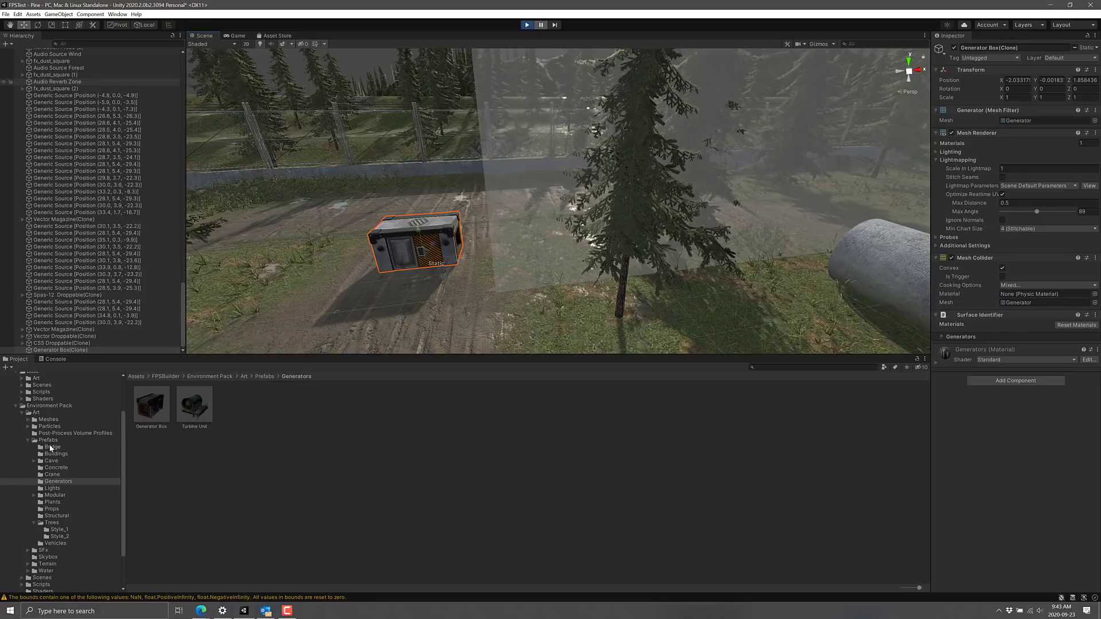
# Step: Collapse the Prefabs and Art folders and open the Environment Pack's Bridge scene, discarding the changes to Pine
pyautogui.scroll(-2, 50, 453)
pyautogui.scroll(4, 52, 460)
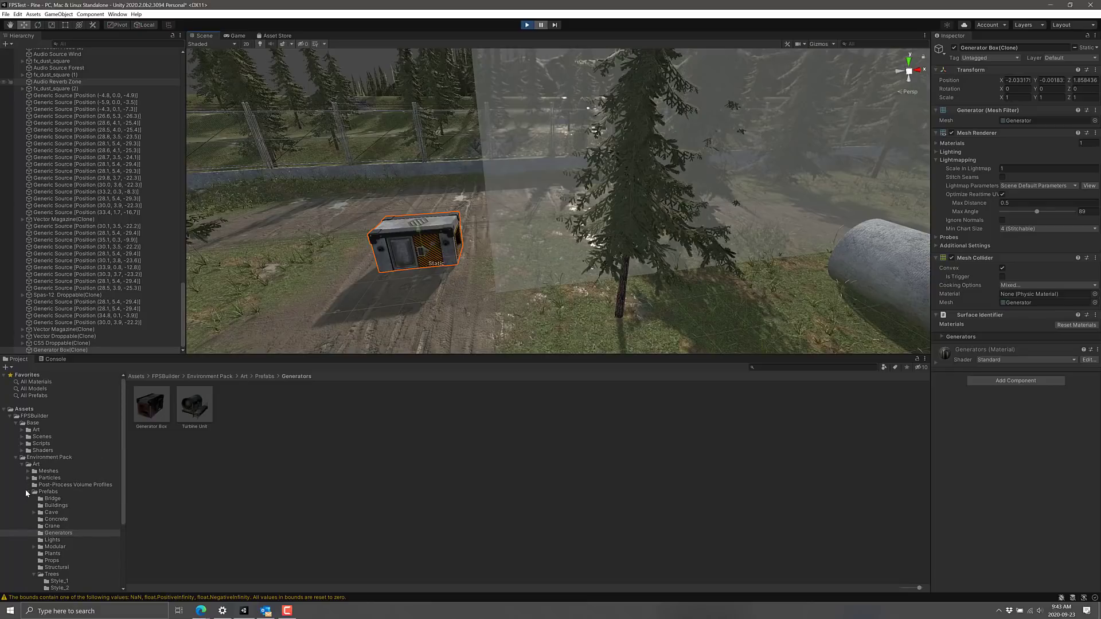
pyautogui.click(26, 491)
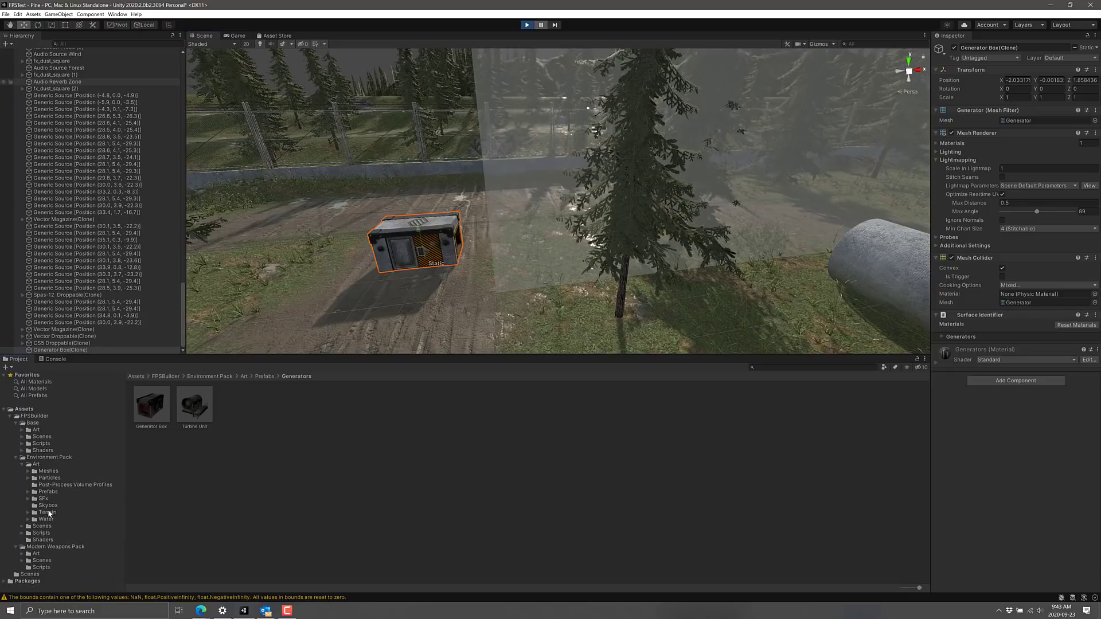
pyautogui.click(22, 464)
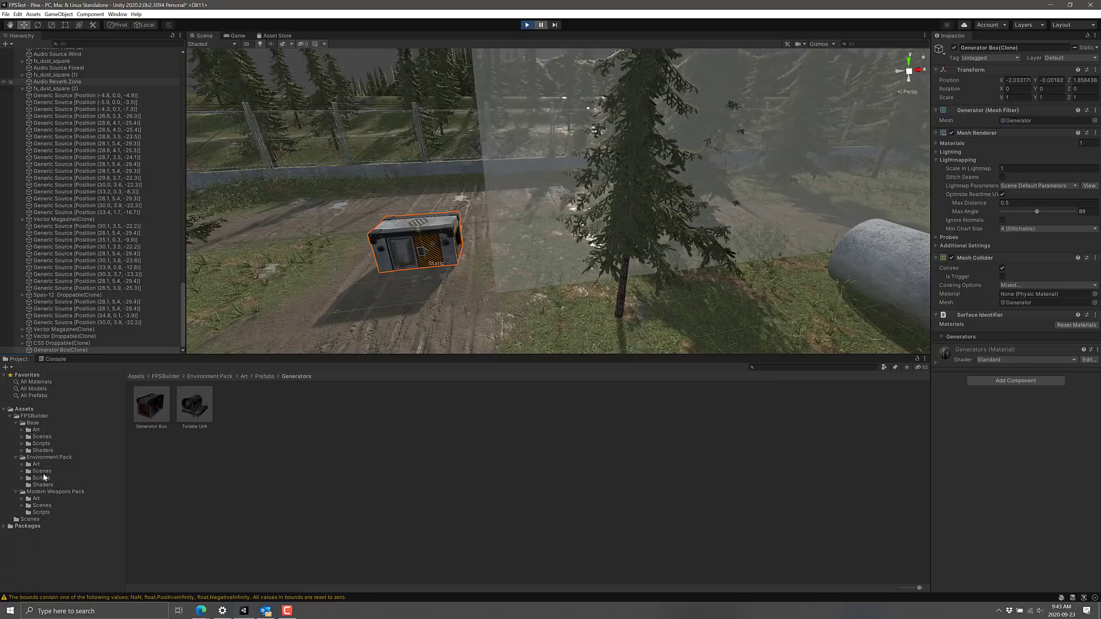
pyautogui.click(43, 471)
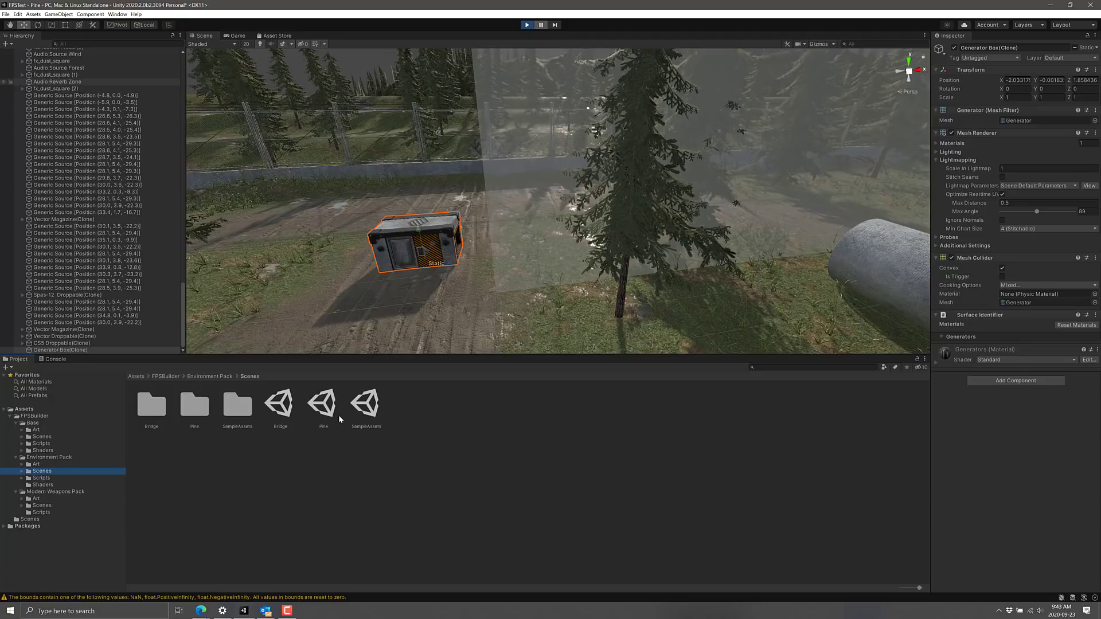
pyautogui.doubleClick(290, 412)
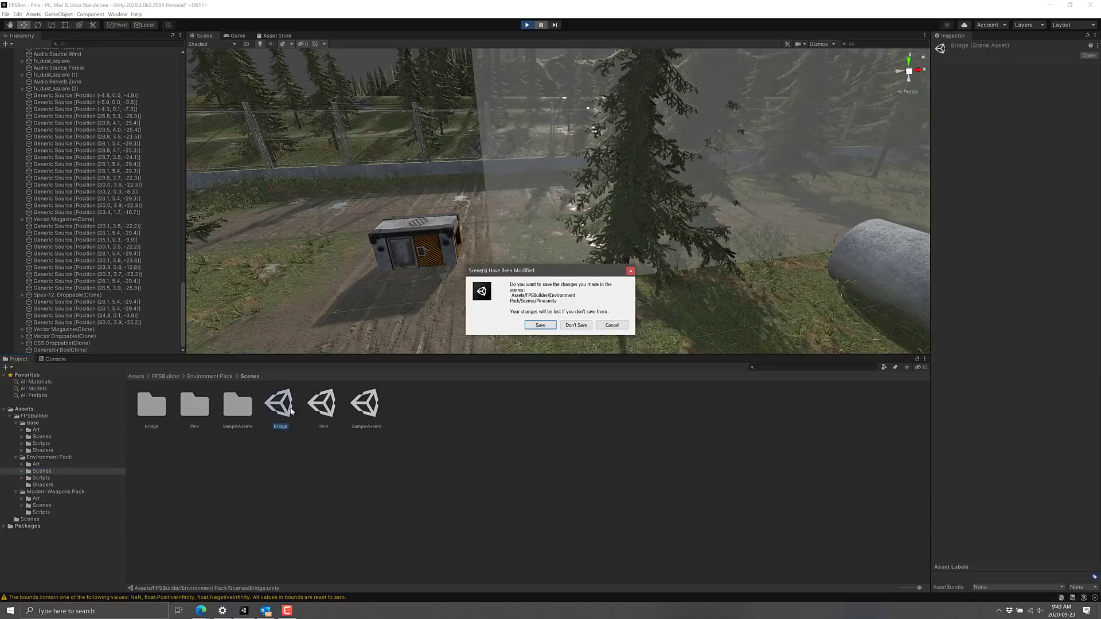
pyautogui.click(576, 325)
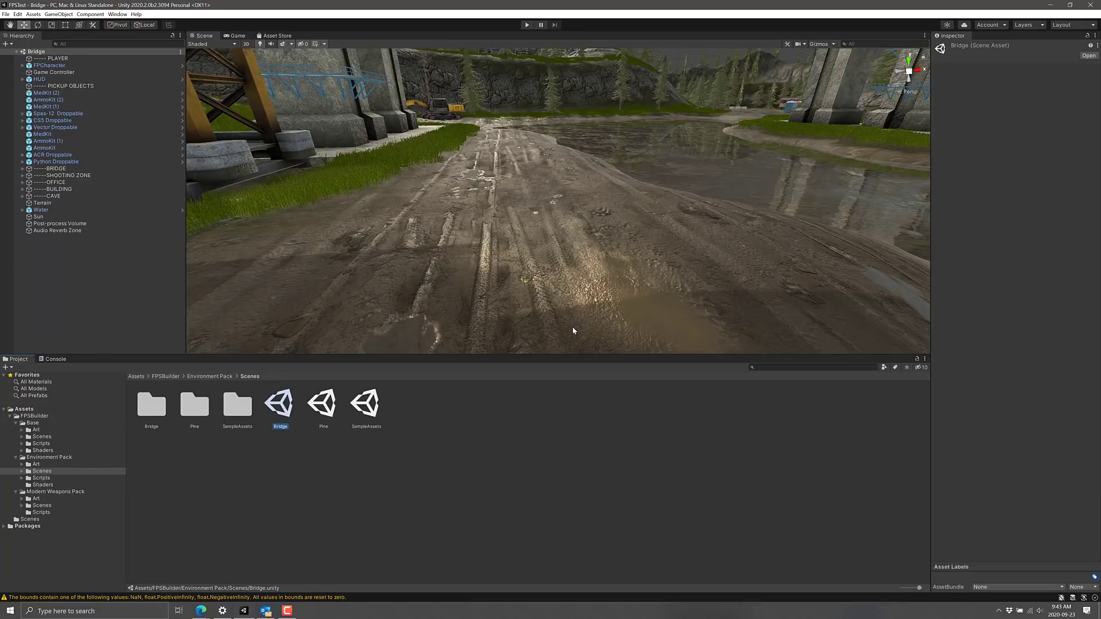
# Step: Select the terrain in an overview of the Bridge scene and start playing the scene
pyautogui.moveTo(573, 331); pyautogui.dragTo(797, 321, button='right')
pyautogui.click(538, 197)
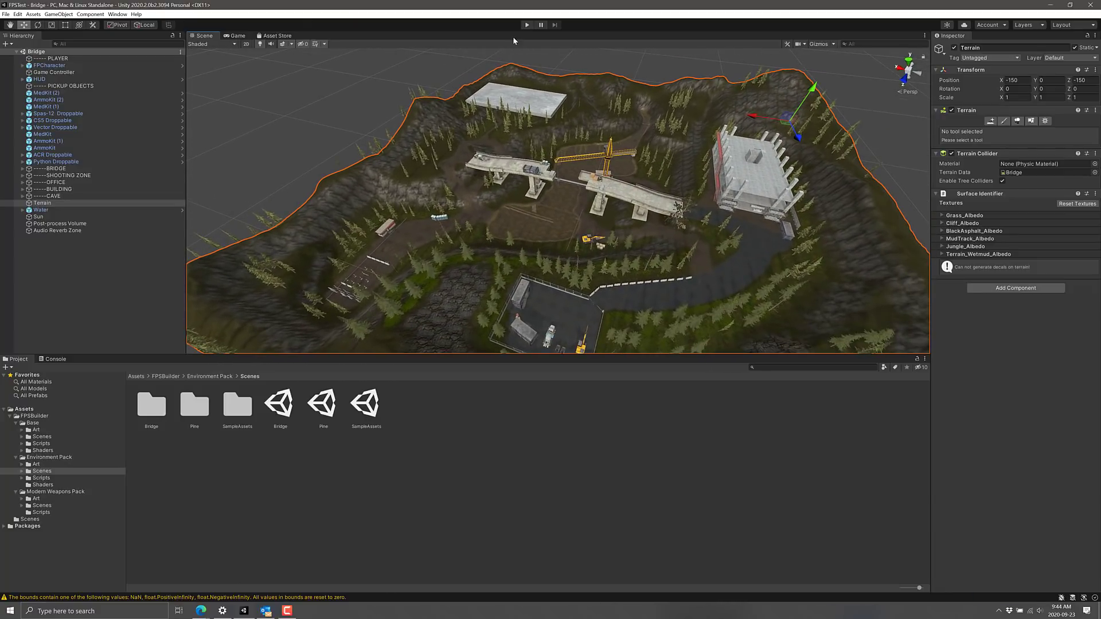
pyautogui.click(527, 26)
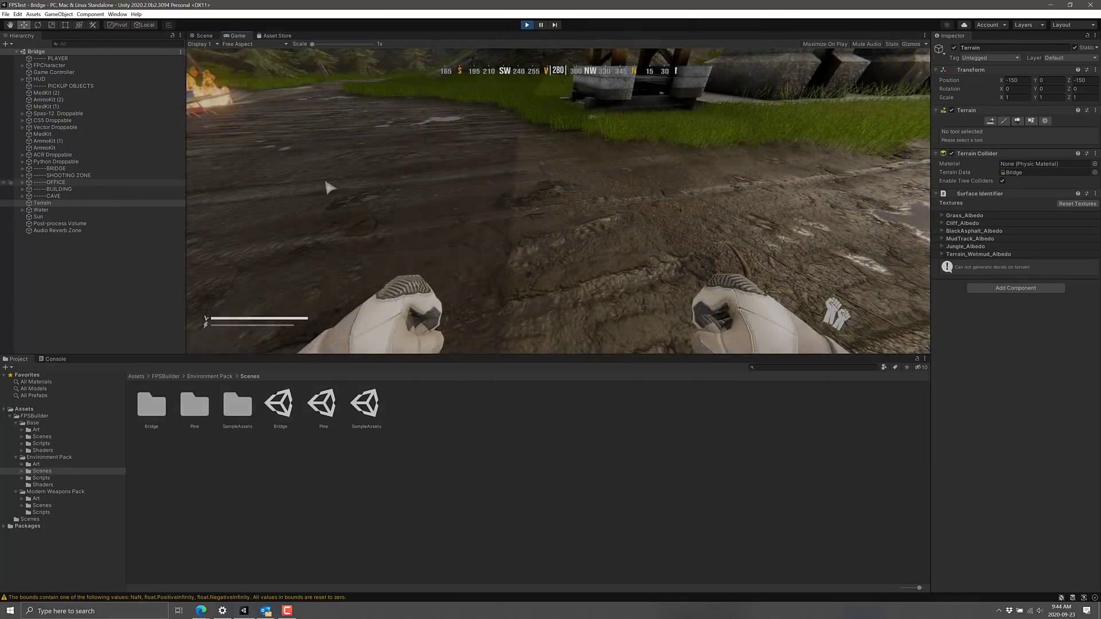
pyautogui.click(329, 188)
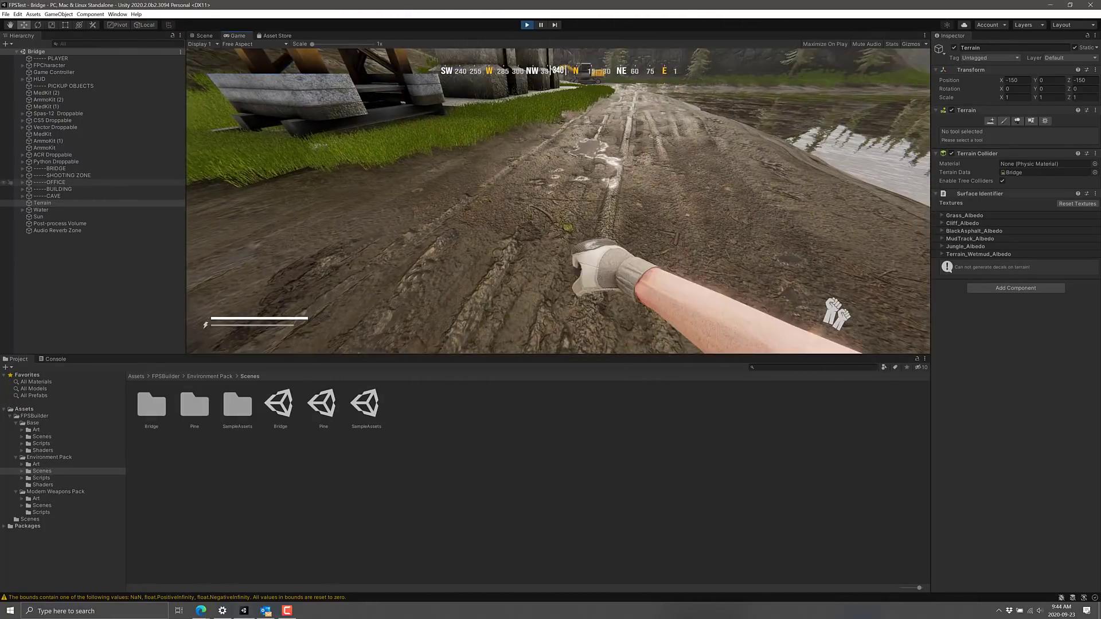
# Step: Walk past the crane base and bridge pillars and up the grassy slope onto the bridge deck
pyautogui.press('w')
pyautogui.press('w')
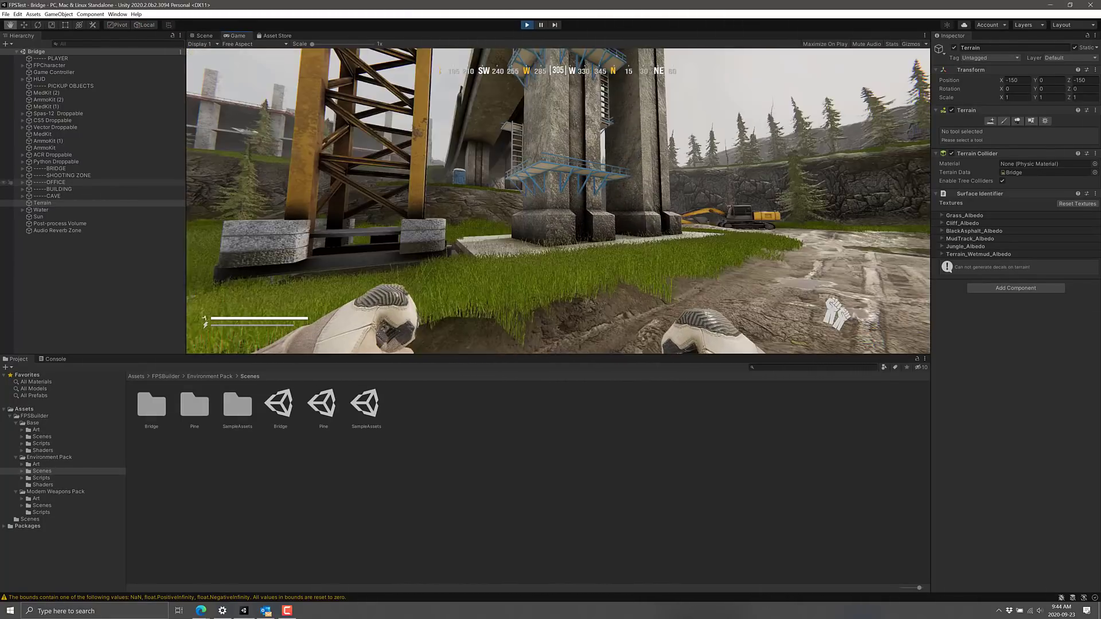
pyautogui.press('s')
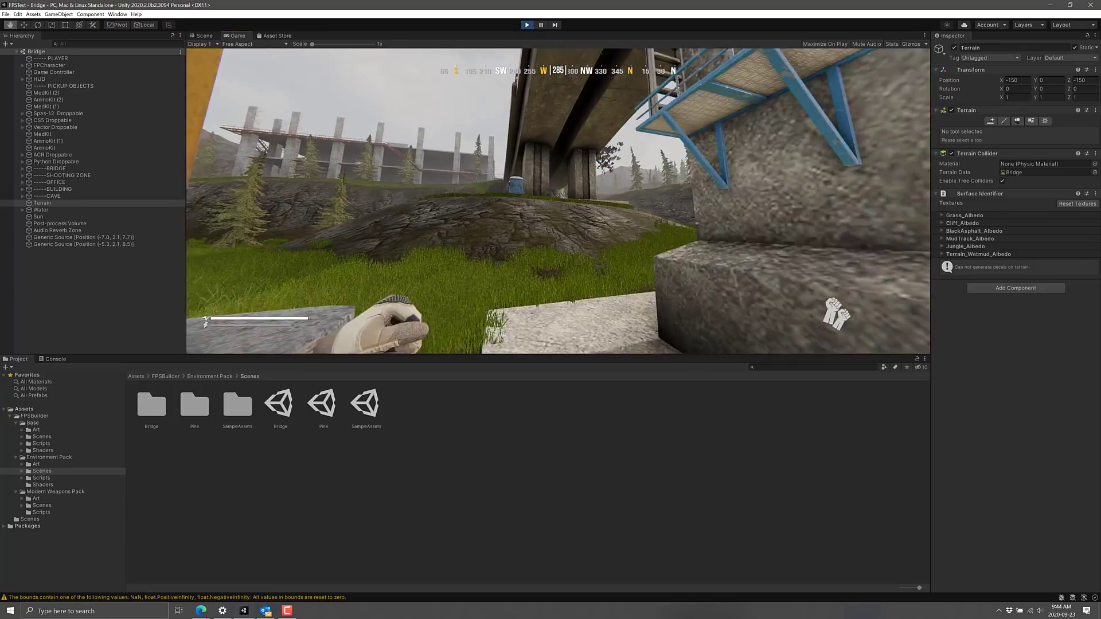
pyautogui.press('w')
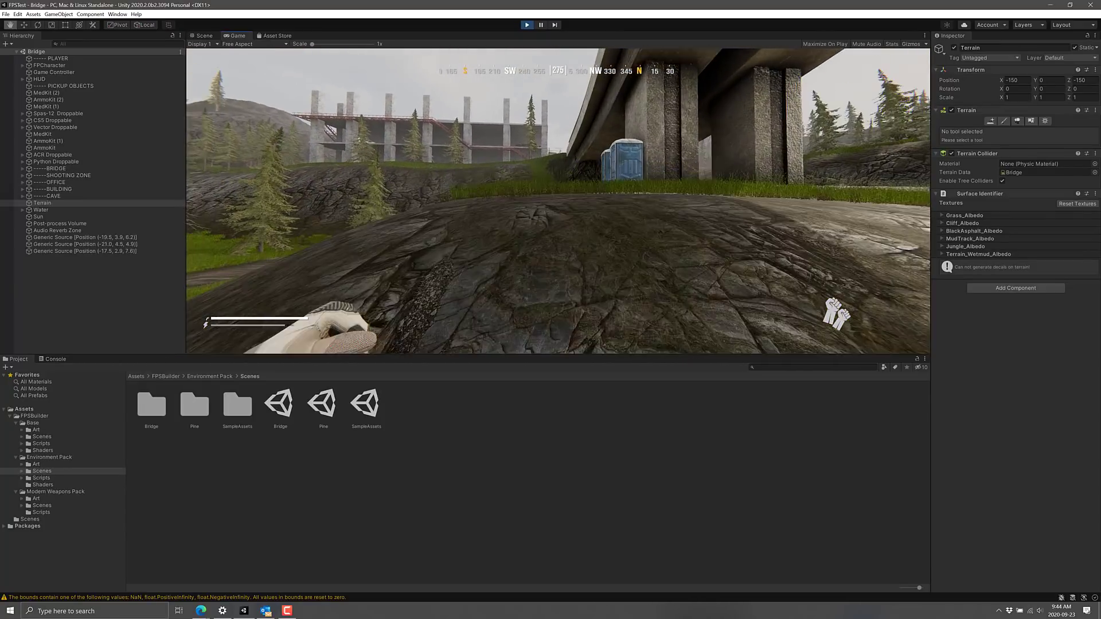
pyautogui.press('a')
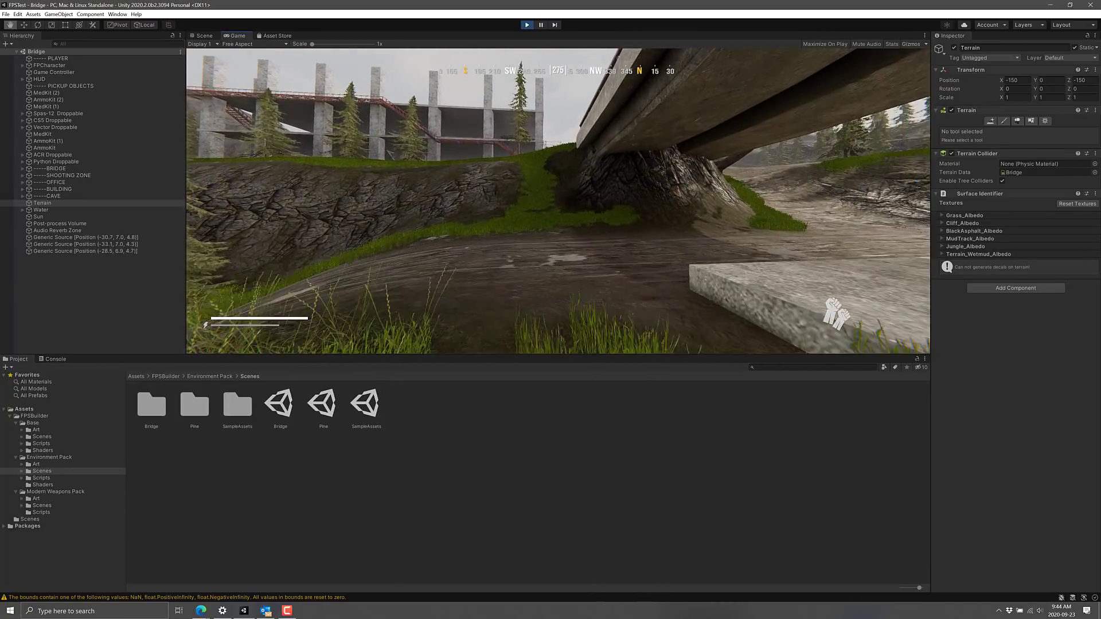
pyautogui.press('w')
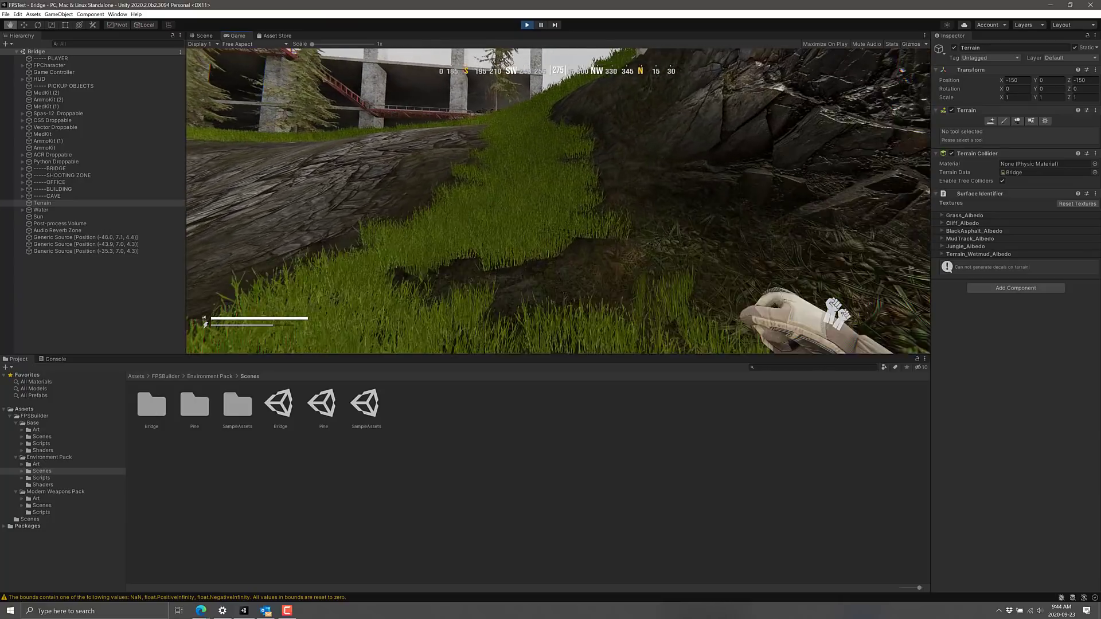
pyautogui.press('w')
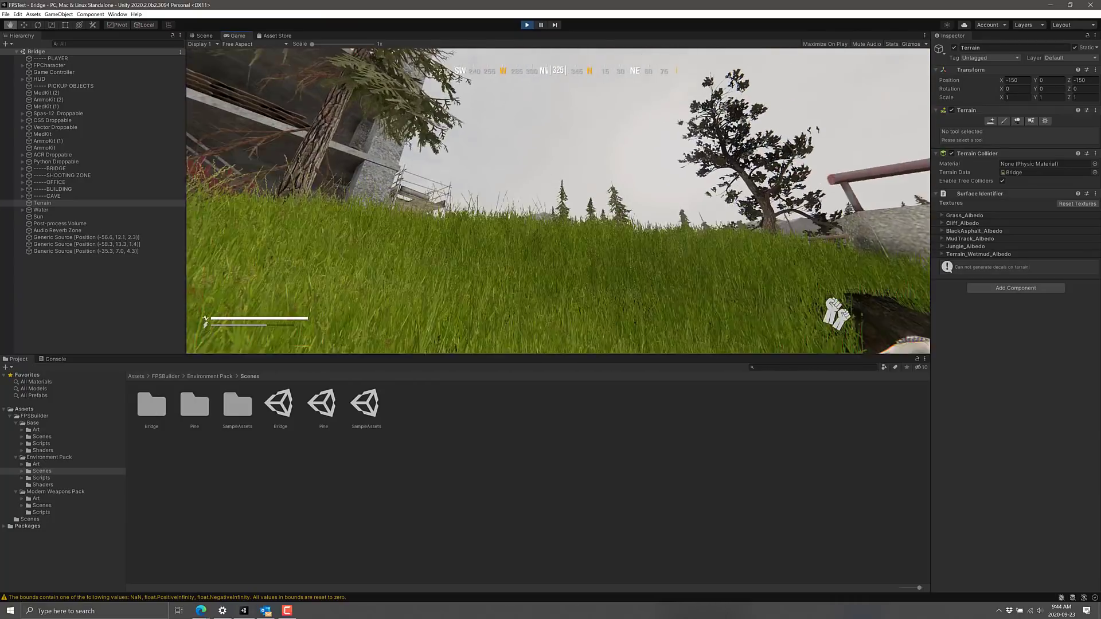
pyautogui.press('w')
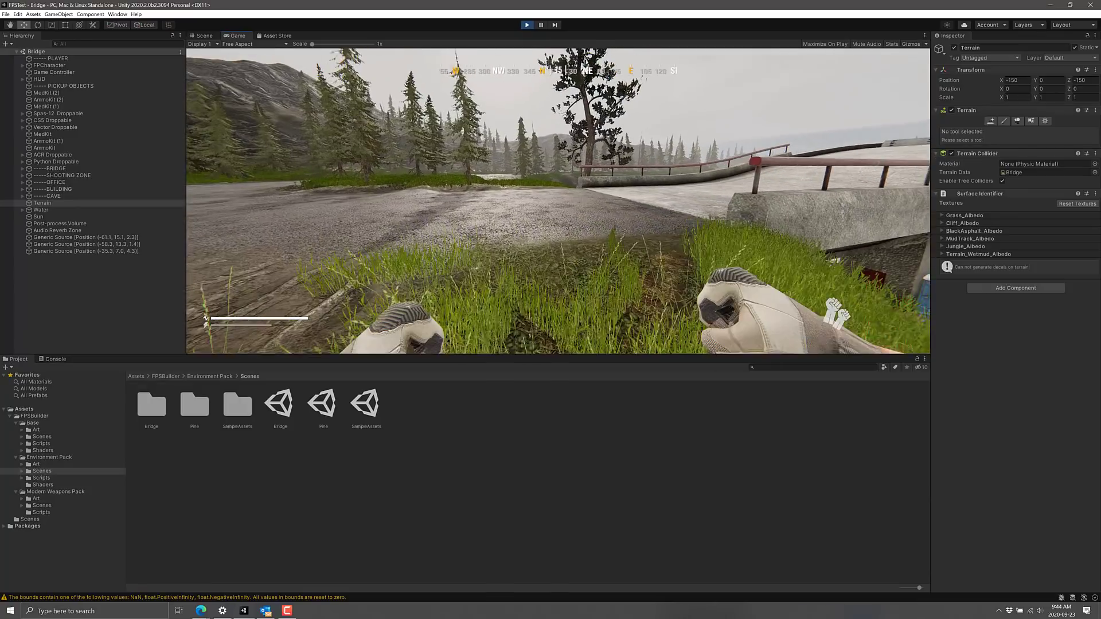
pyautogui.press('w')
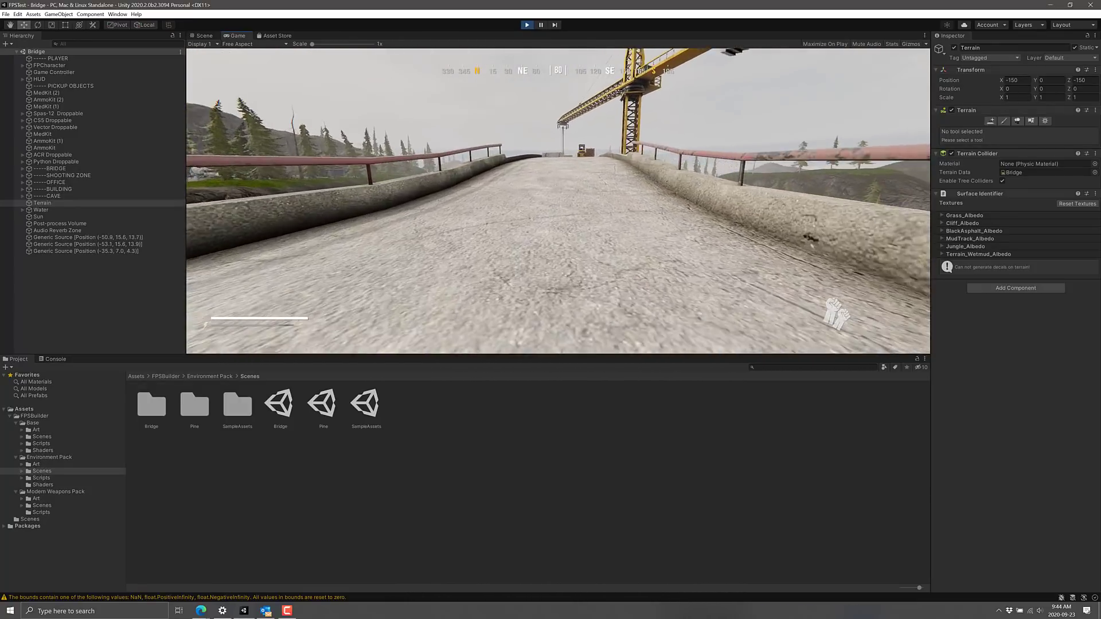
# Step: Run along the bridge deck past the forklift and pipes, and jump over the sandbags off the broken end
pyautogui.press('w')
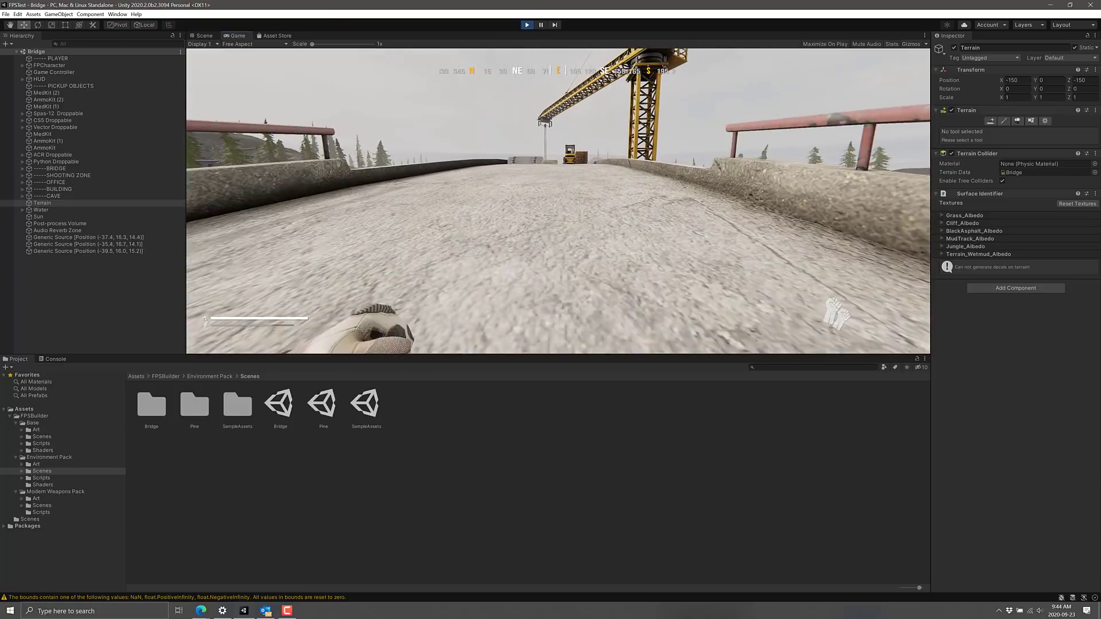
pyautogui.press('w')
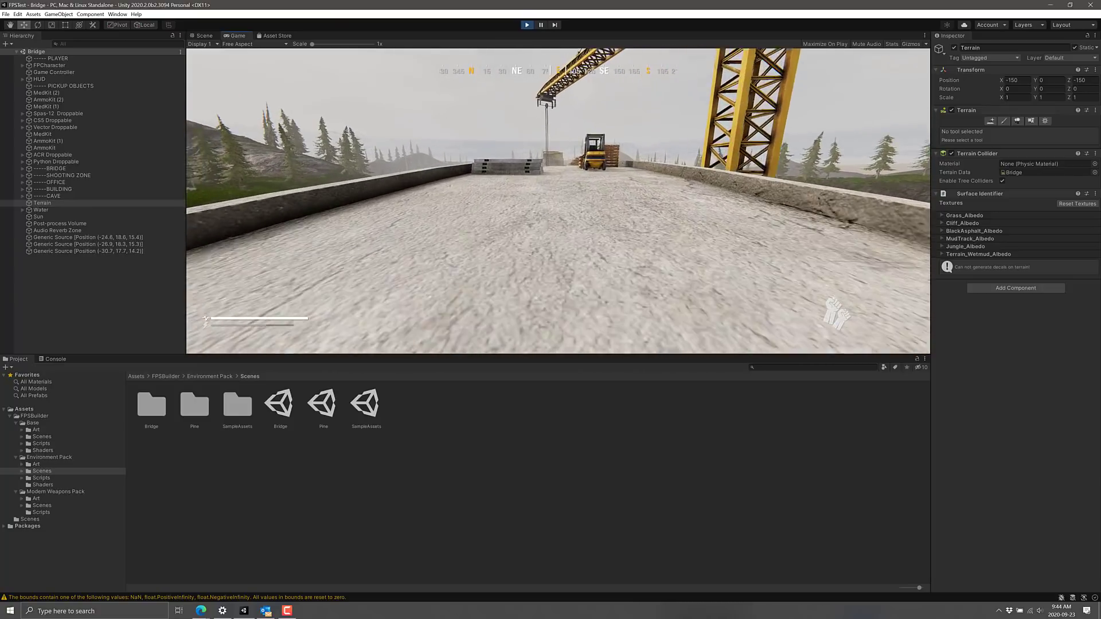
pyautogui.press('w')
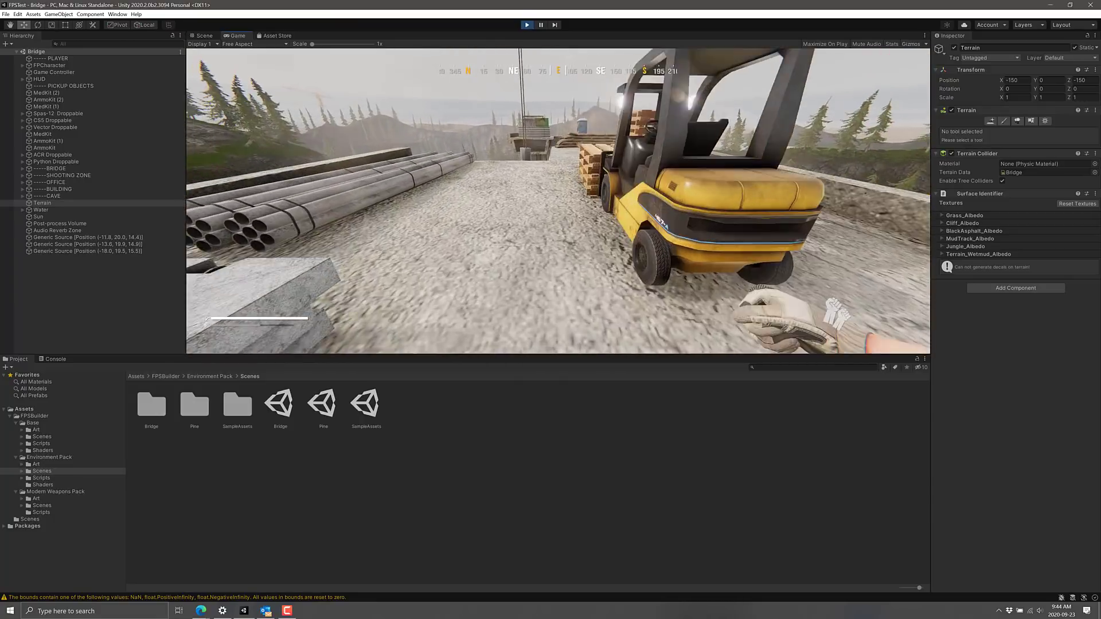
pyautogui.press('w')
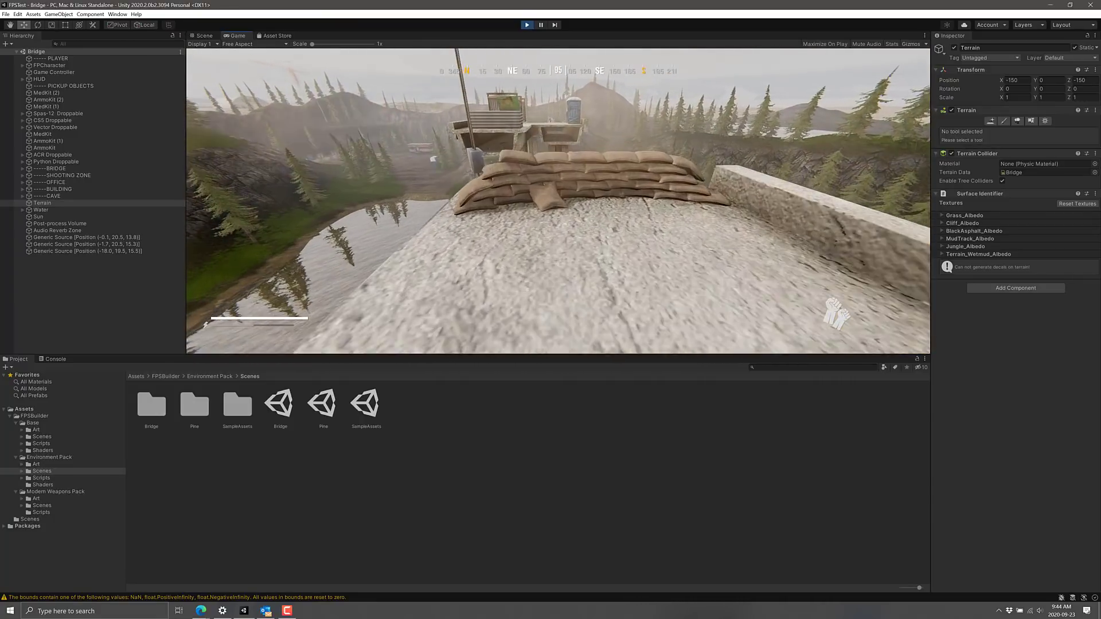
pyautogui.press('space')
pyautogui.press('w')
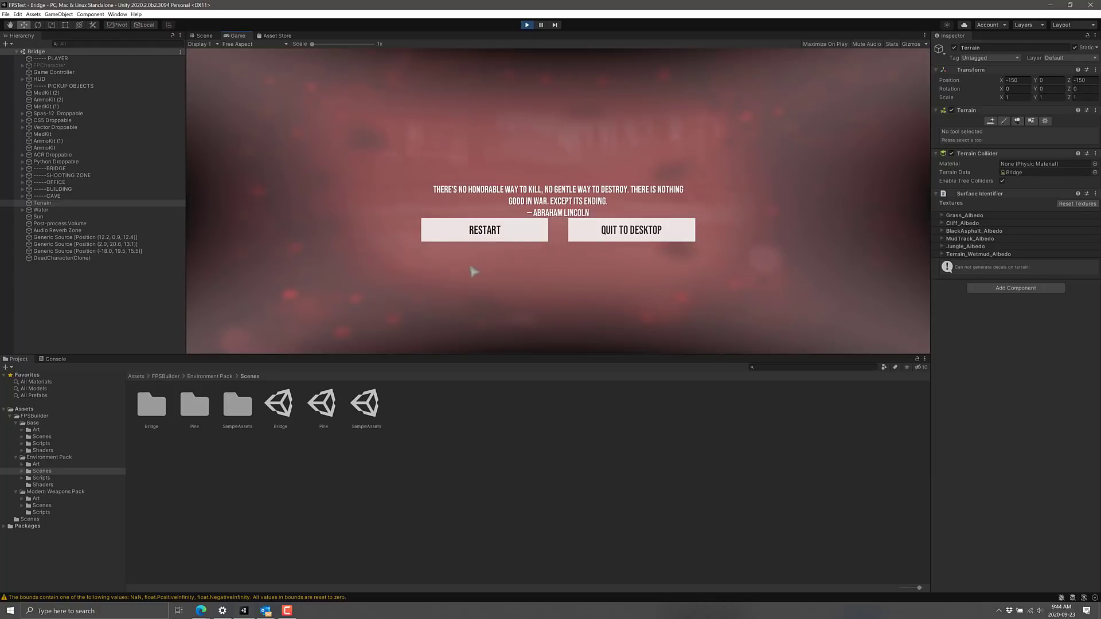
# Step: Stop playing the Bridge scene and inspect the FPCharacter's Health Controller settings
pyautogui.click(529, 25)
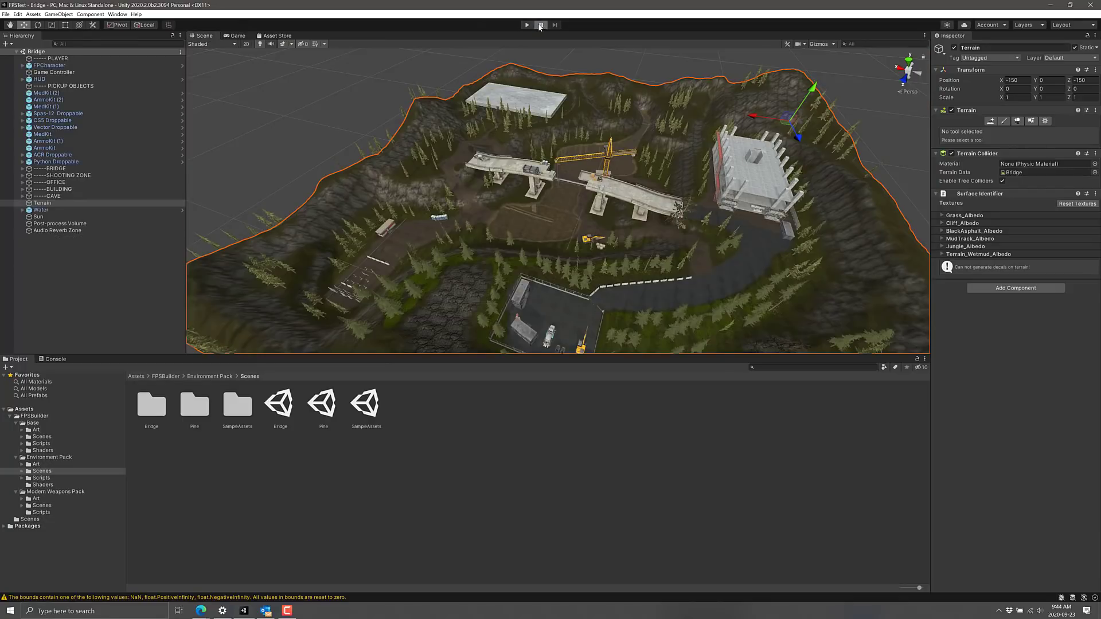
pyautogui.click(49, 65)
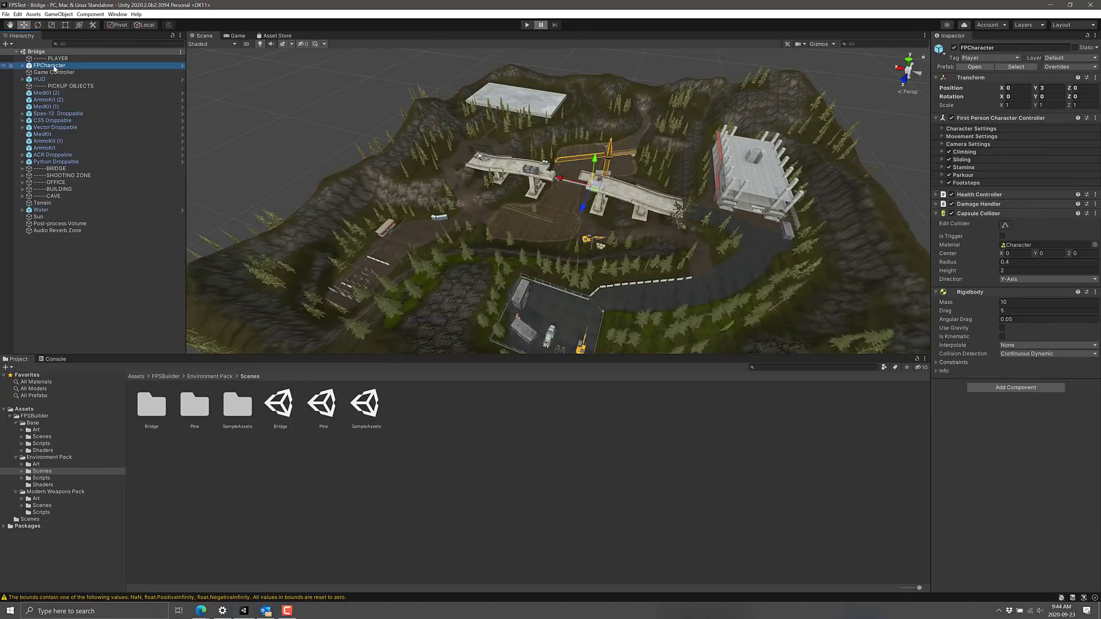
pyautogui.click(941, 196)
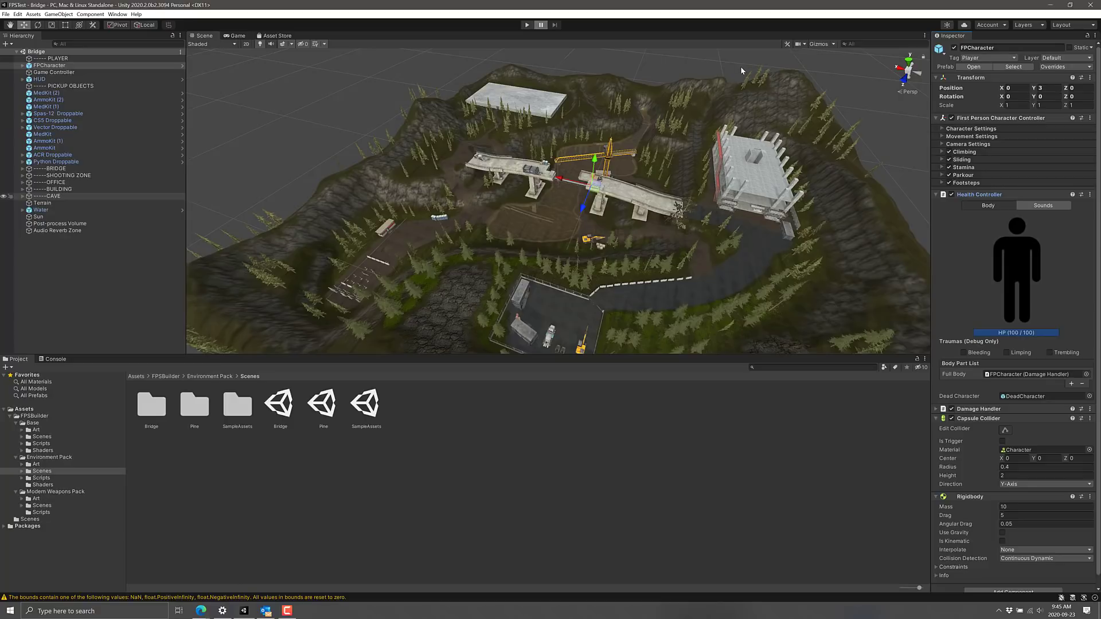
pyautogui.scroll(-1, 997, 339)
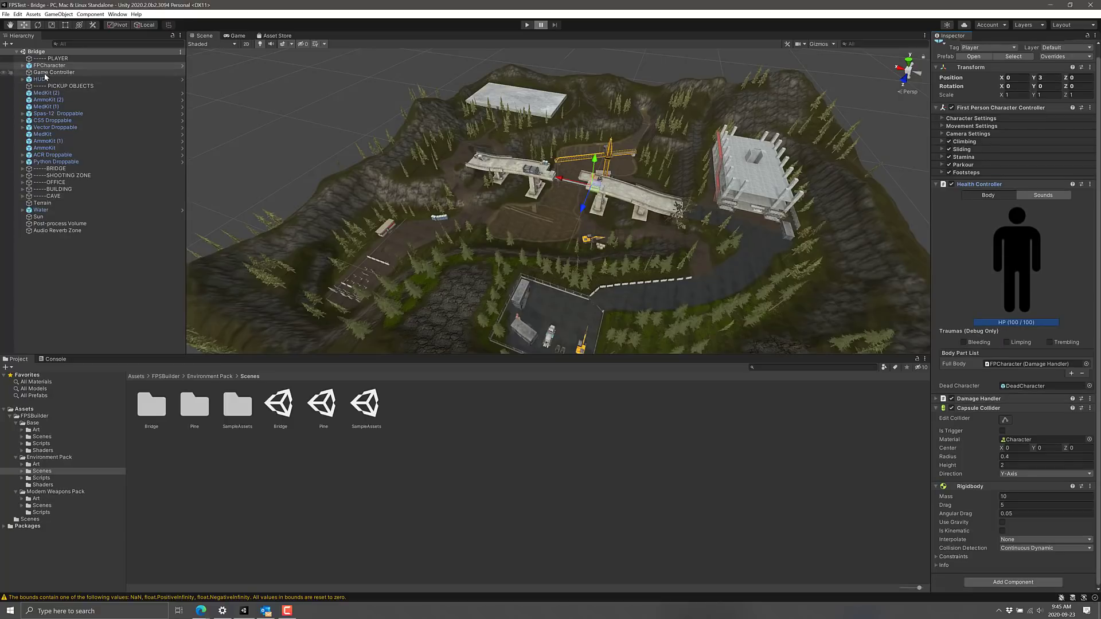
# Step: Locate the gun data asset used by the Spas-12 Droppable's Gun Pickup and select Spas-12 Data
pyautogui.click(50, 114)
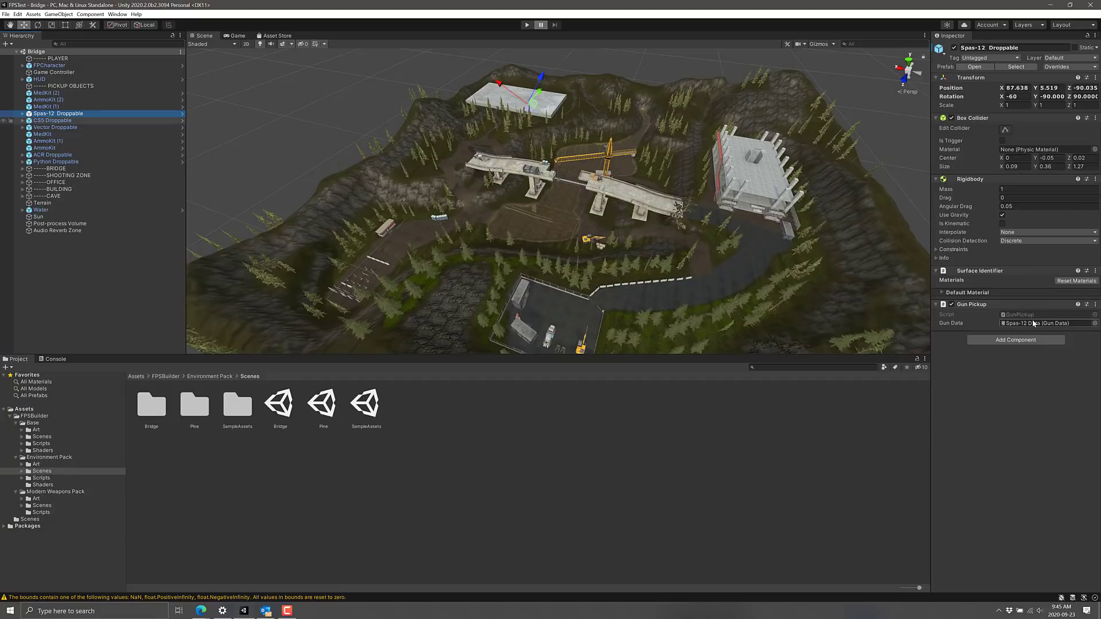
pyautogui.click(1051, 323)
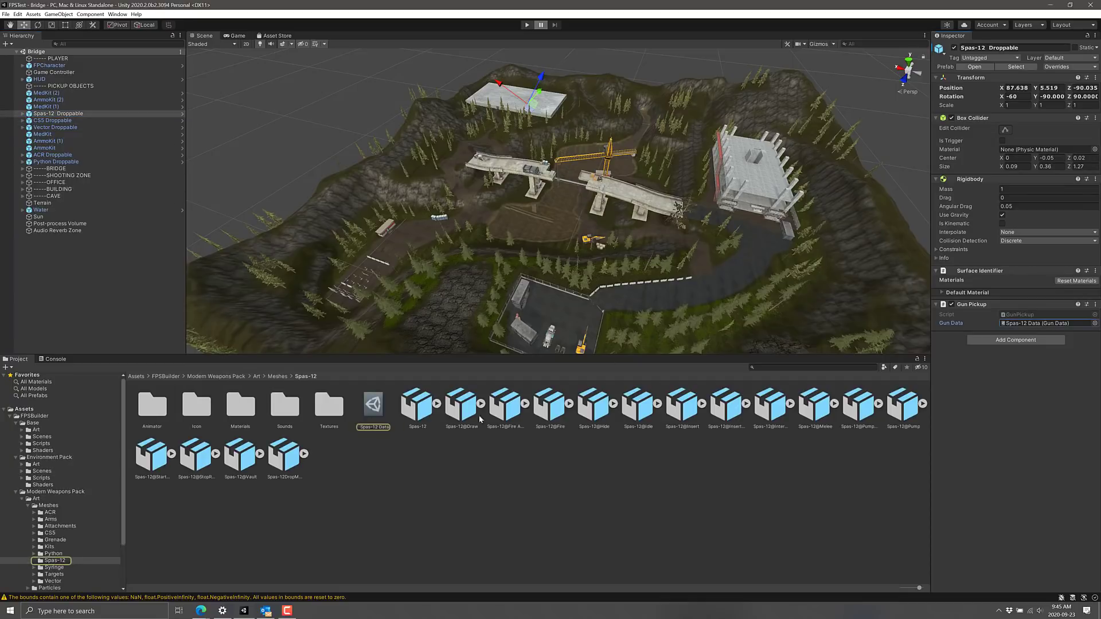
pyautogui.click(376, 410)
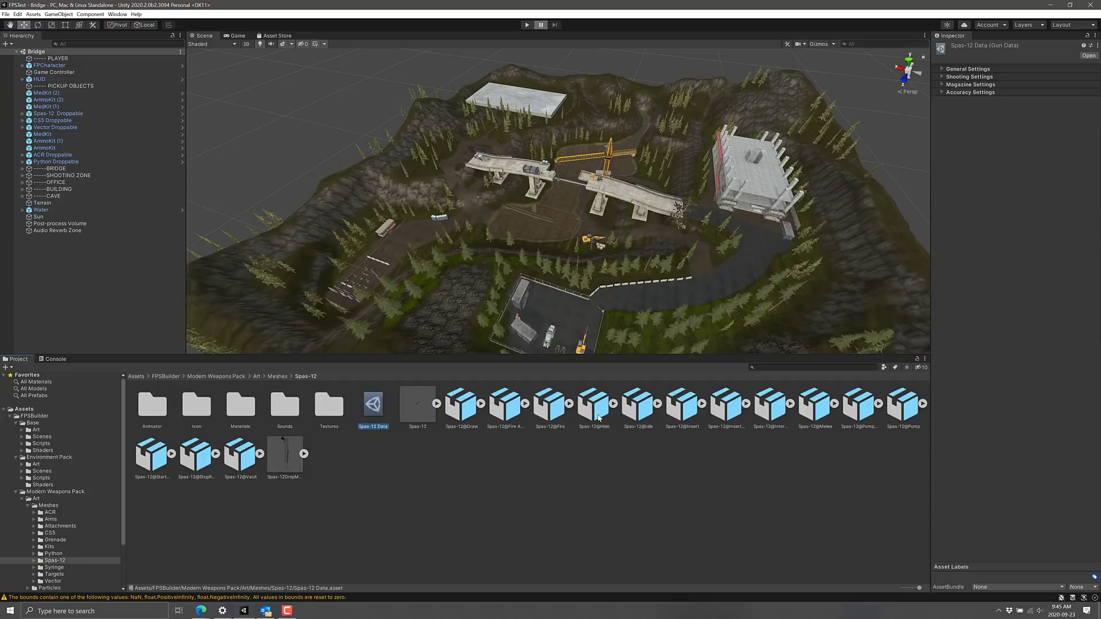
# Step: Expand the General, Shooting, Magazine and Accuracy Settings of Spas-12 Data to examine the shotgun's parameters
pyautogui.click(944, 70)
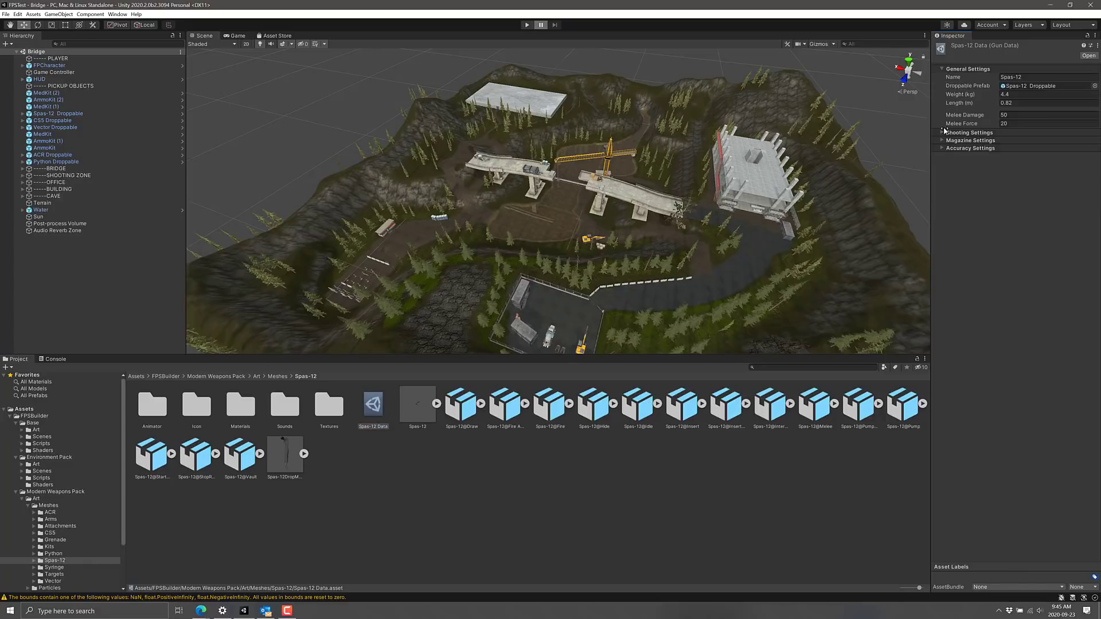
pyautogui.click(942, 132)
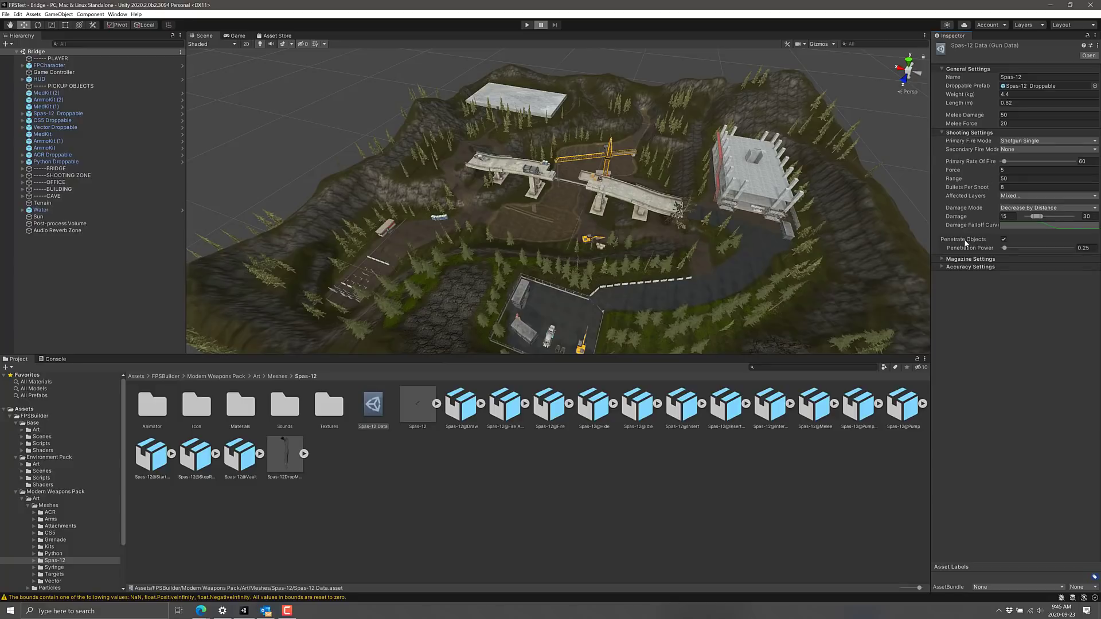
pyautogui.click(942, 260)
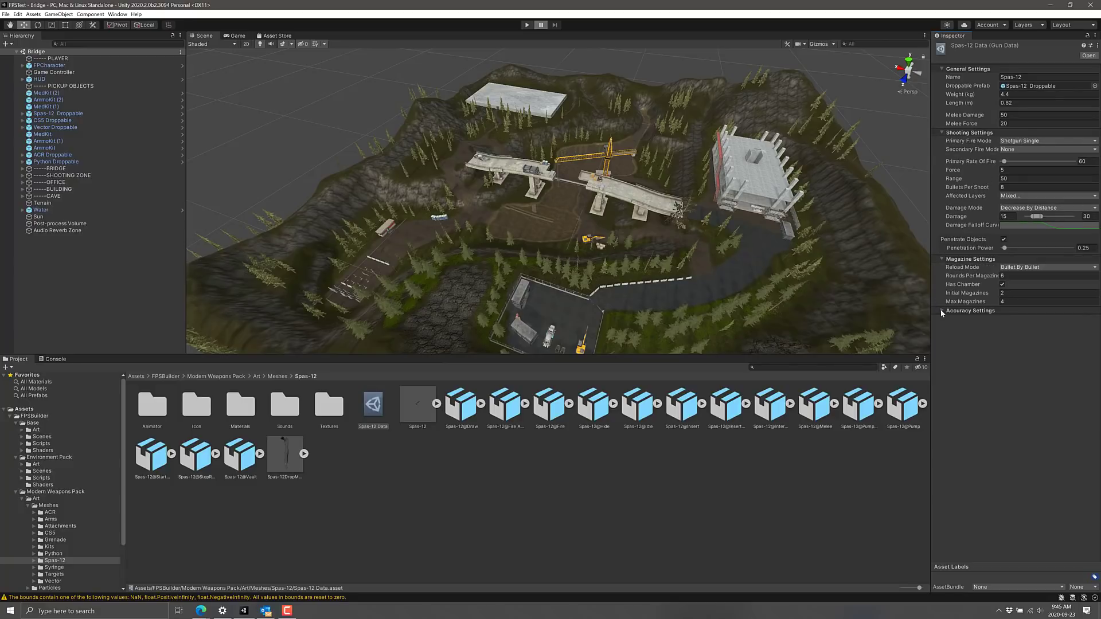
pyautogui.click(941, 310)
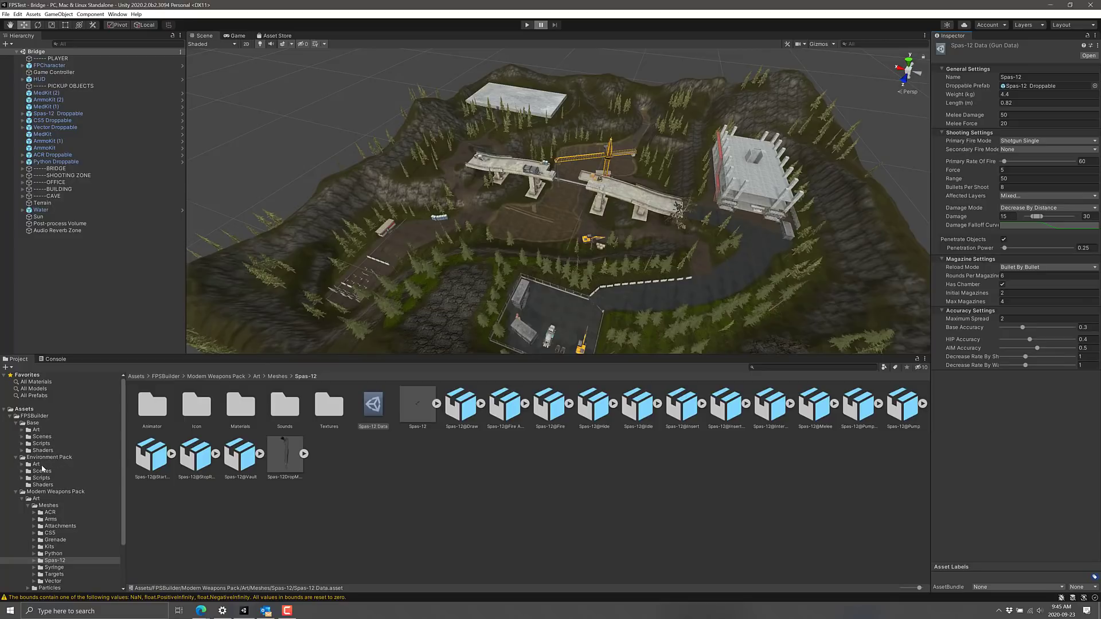
pyautogui.scroll(-3, 61, 482)
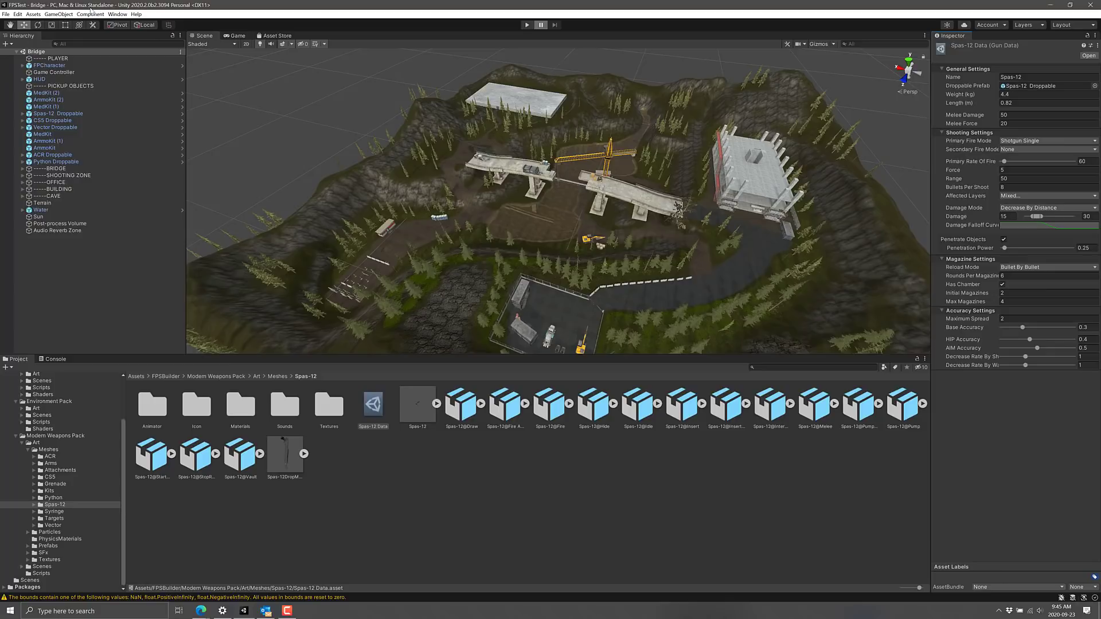
# Step: Open the Package Manager, search My Assets for "FPS" and clear the search text
pyautogui.click(116, 14)
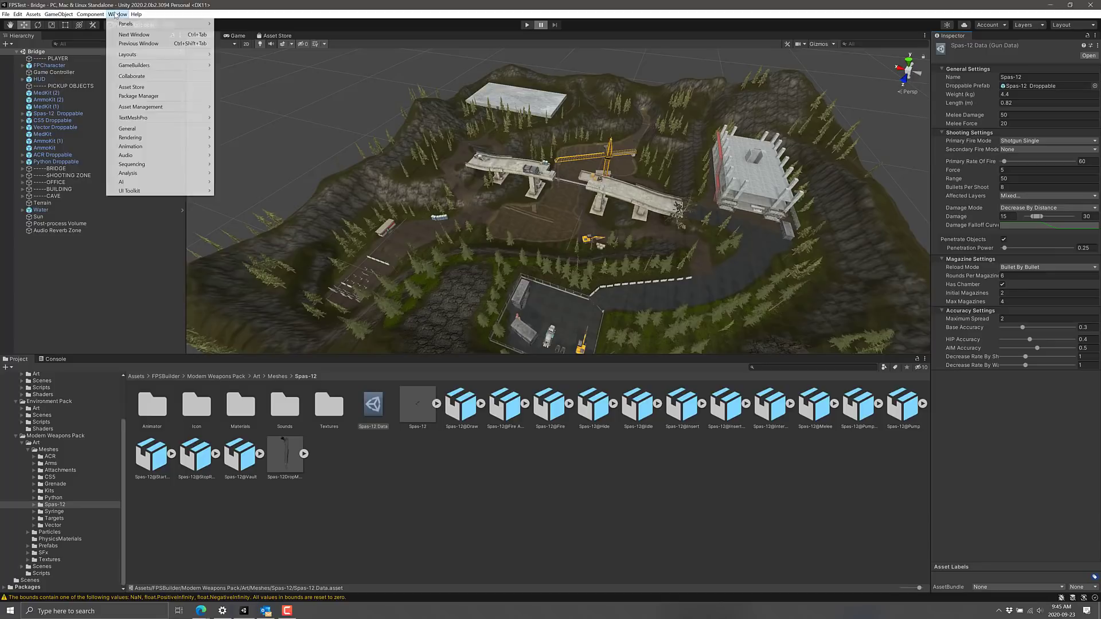
pyautogui.click(147, 96)
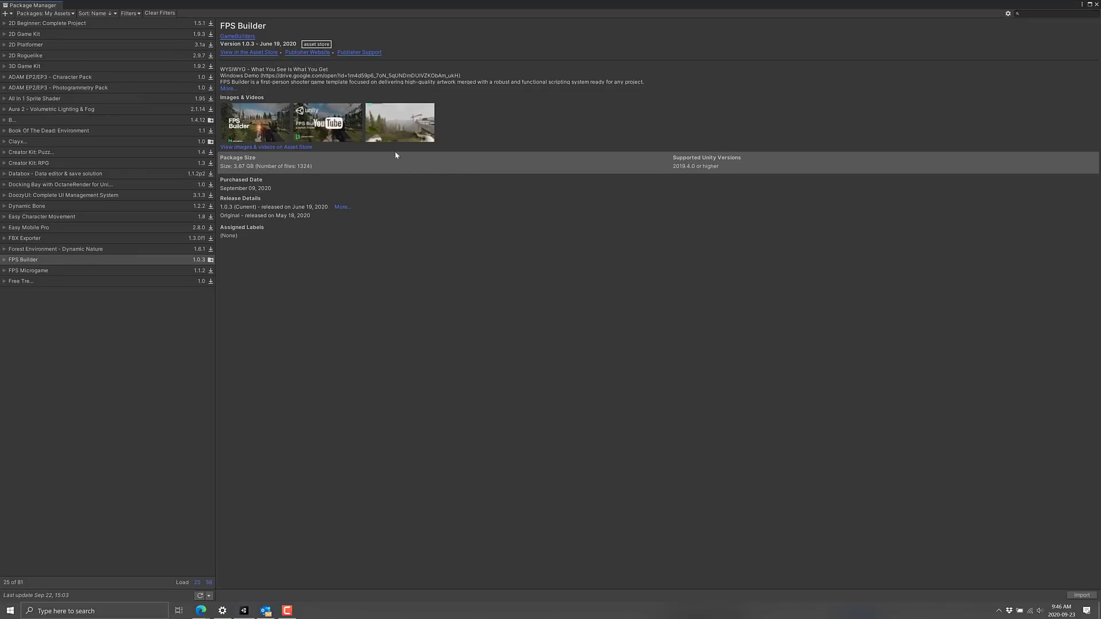
pyautogui.click(1023, 15)
pyautogui.write('FPS')
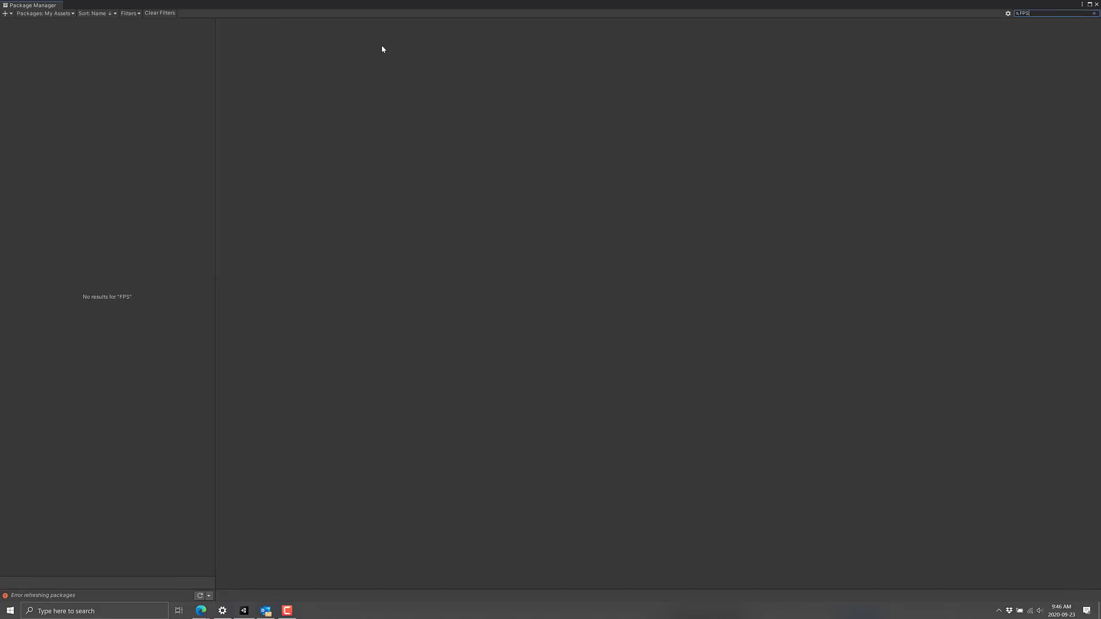
pyautogui.click(1094, 15)
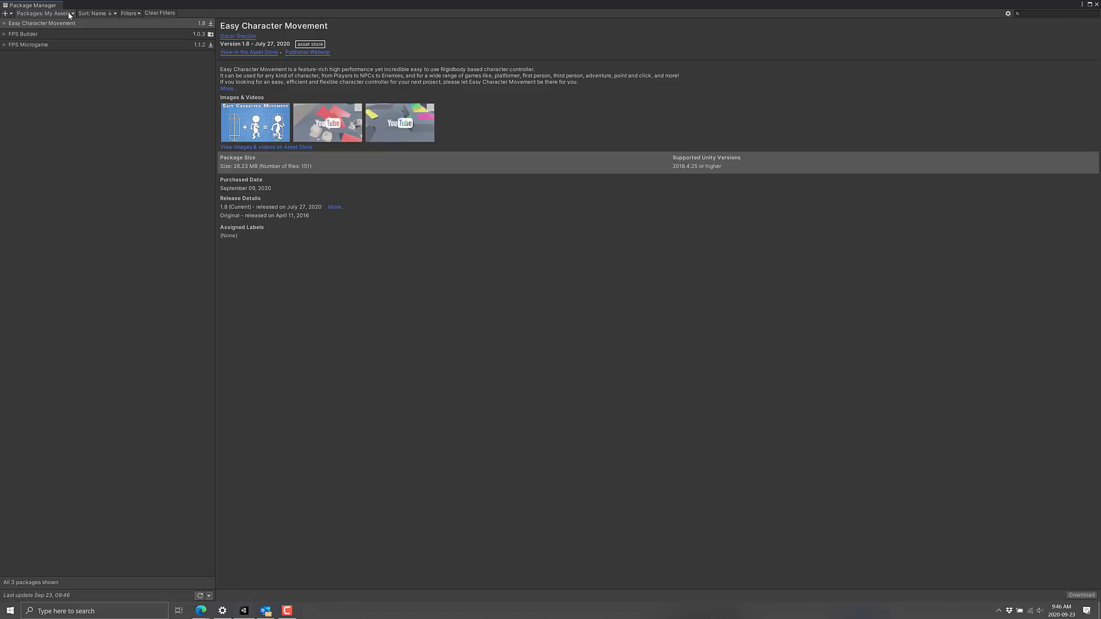
pyautogui.click(69, 15)
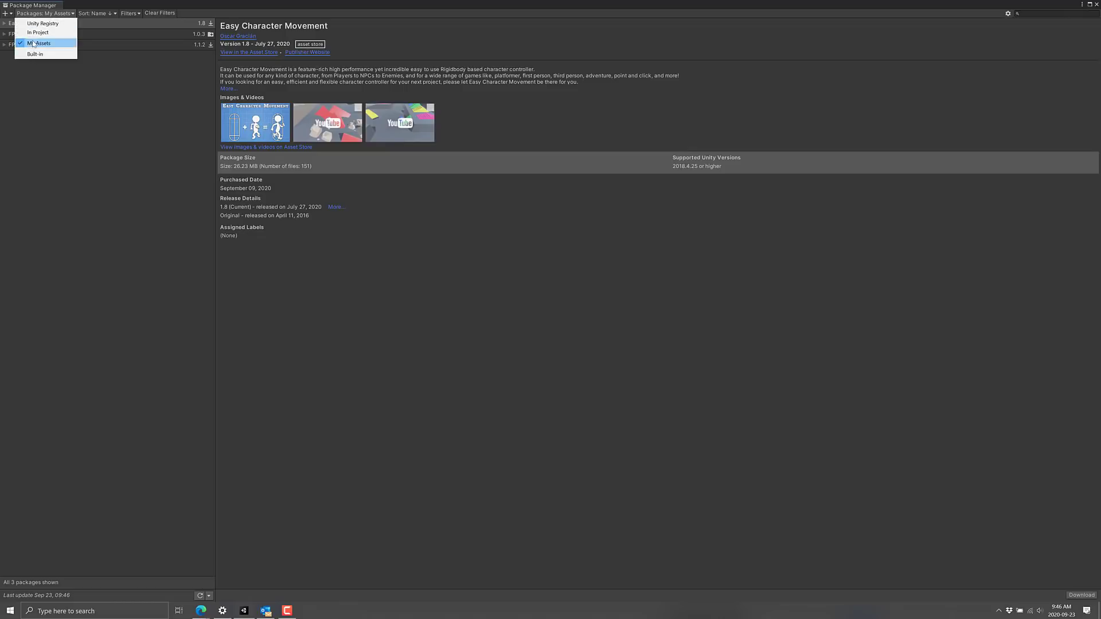
pyautogui.click(36, 44)
pyautogui.click(45, 14)
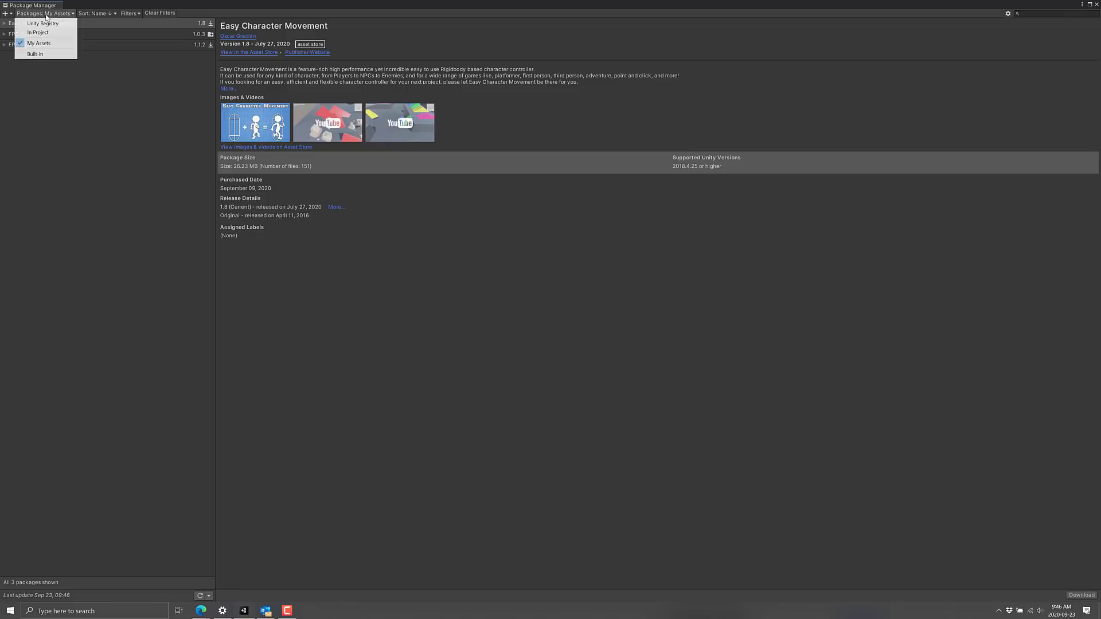
pyautogui.click(111, 153)
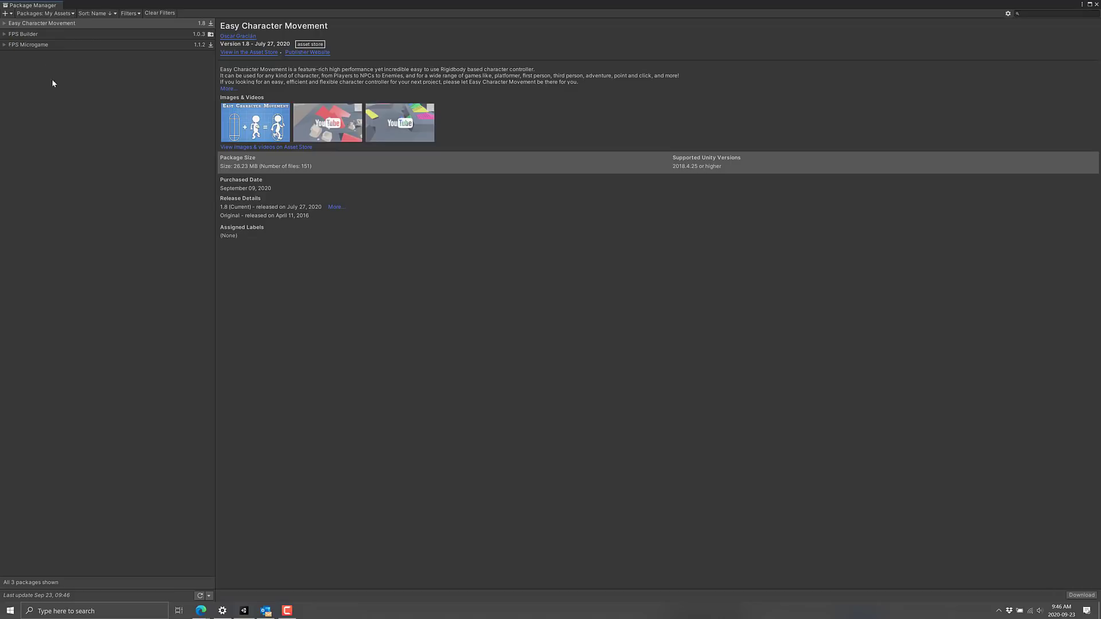
# Step: Check the package size of FPS Builder in the package details and close the Package Manager
pyautogui.click(27, 36)
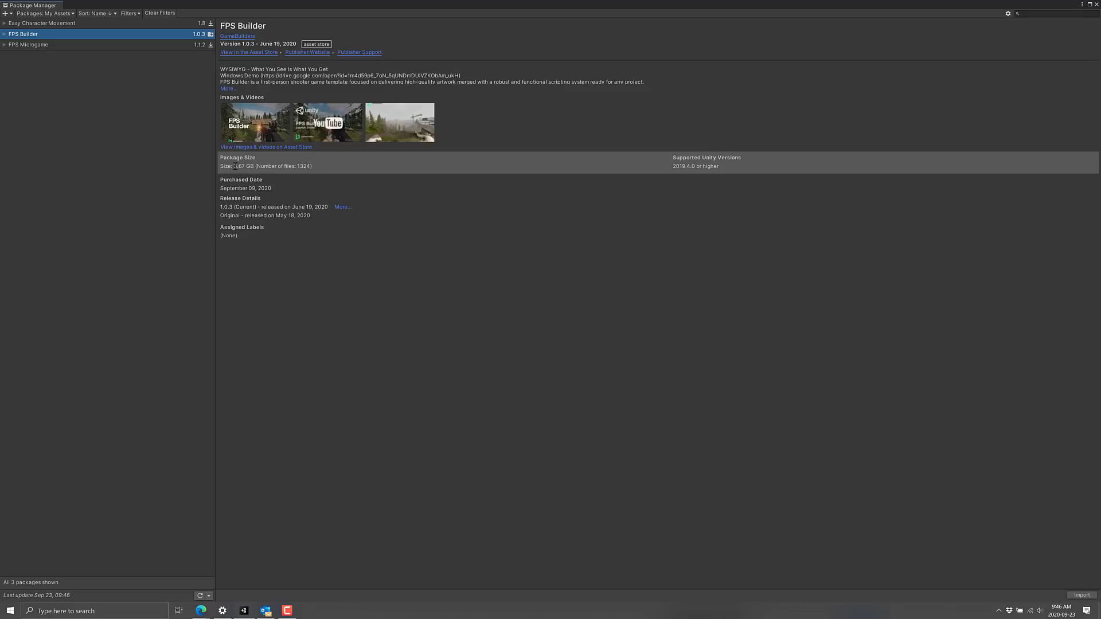
pyautogui.moveTo(234, 166); pyautogui.dragTo(266, 164)
pyautogui.click(1097, 4)
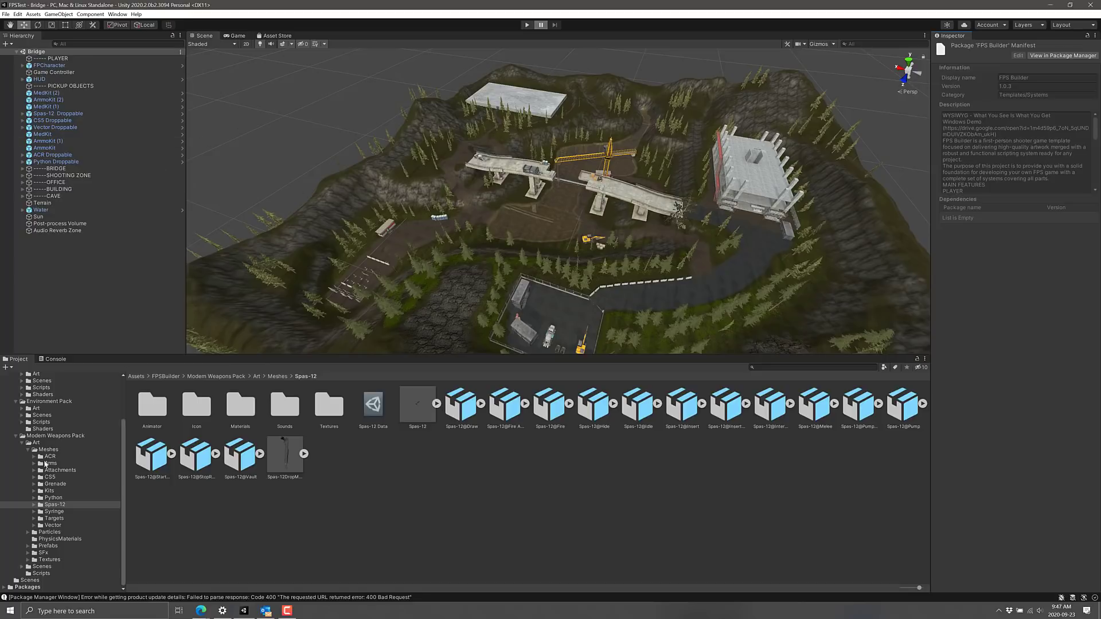
# Step: Browse the Character scene folder in Base and the Bridge and Pine scene folders in the Environment Pack
pyautogui.scroll(3, 25, 424)
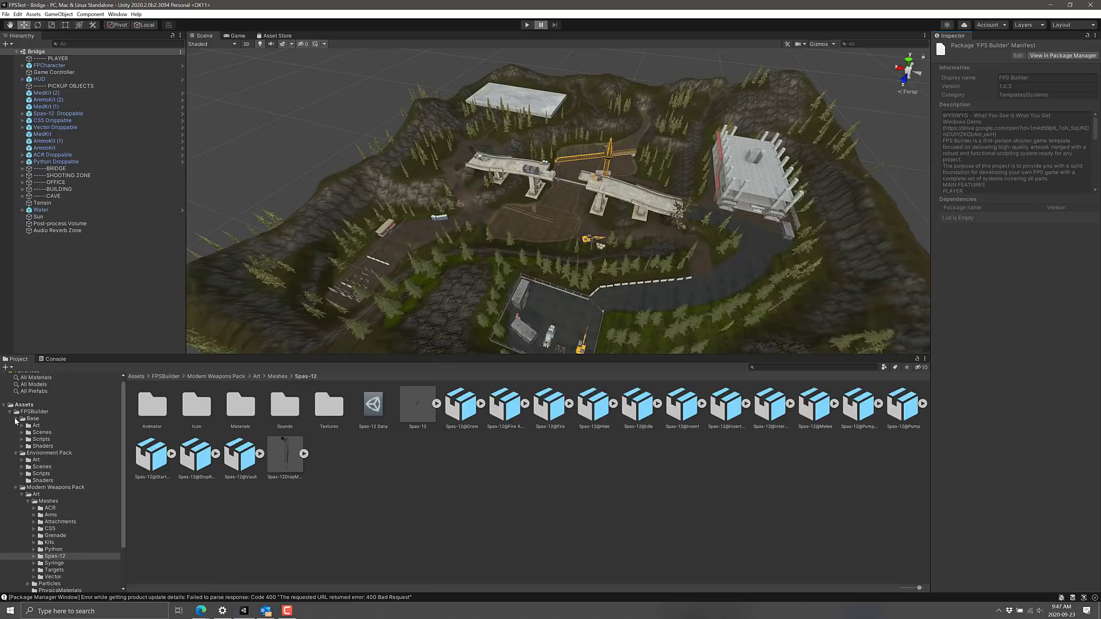
pyautogui.click(23, 433)
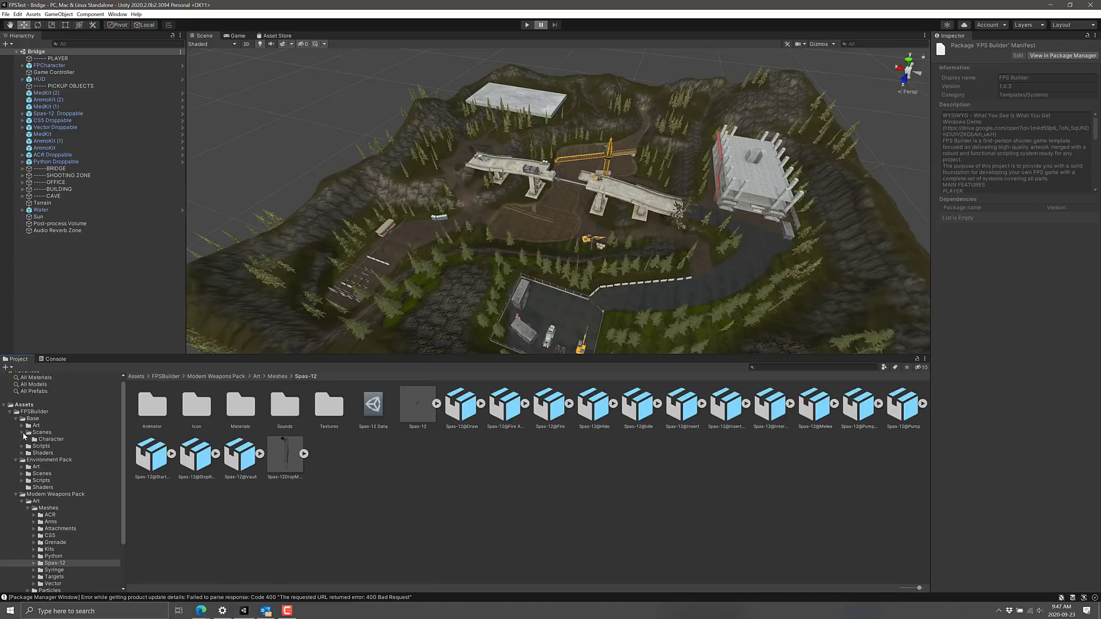
pyautogui.click(35, 440)
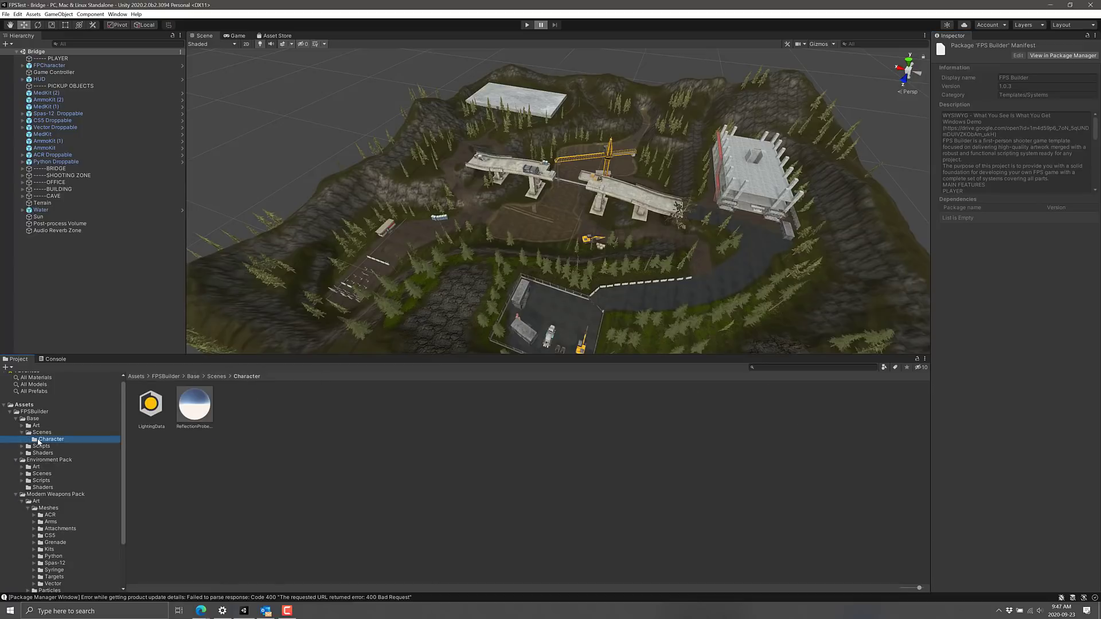
pyautogui.click(22, 474)
pyautogui.click(45, 481)
pyautogui.click(47, 487)
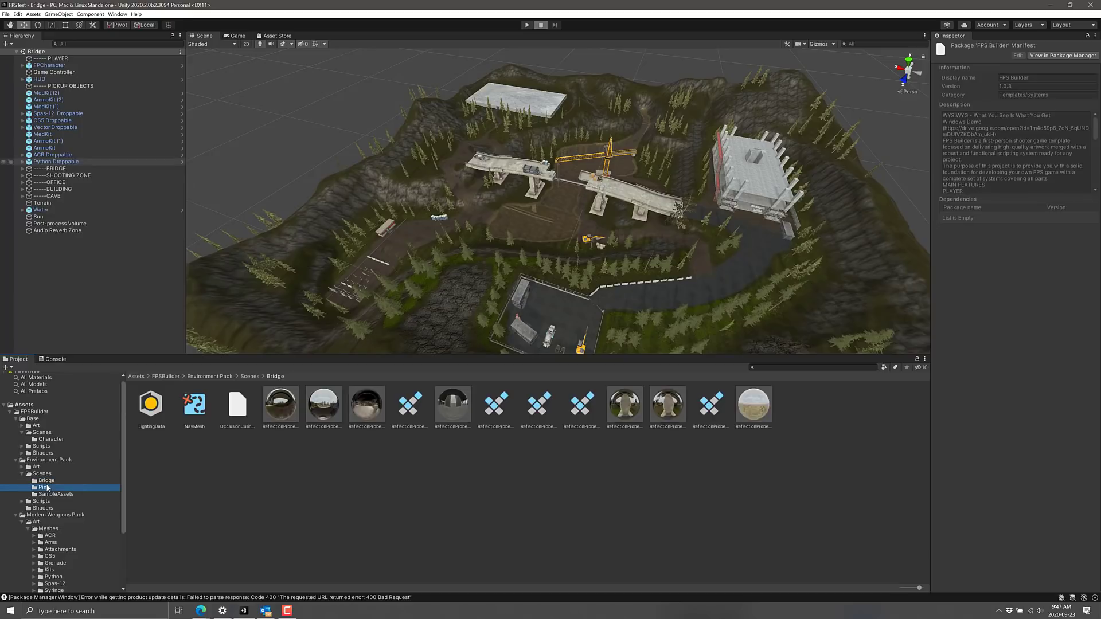
pyautogui.press('Up')
# Step: Browse the Modern Weapons Pack's Prefabs folder, viewing the Attachments, Items and Magazines subfolders
pyautogui.scroll(-3, 54, 492)
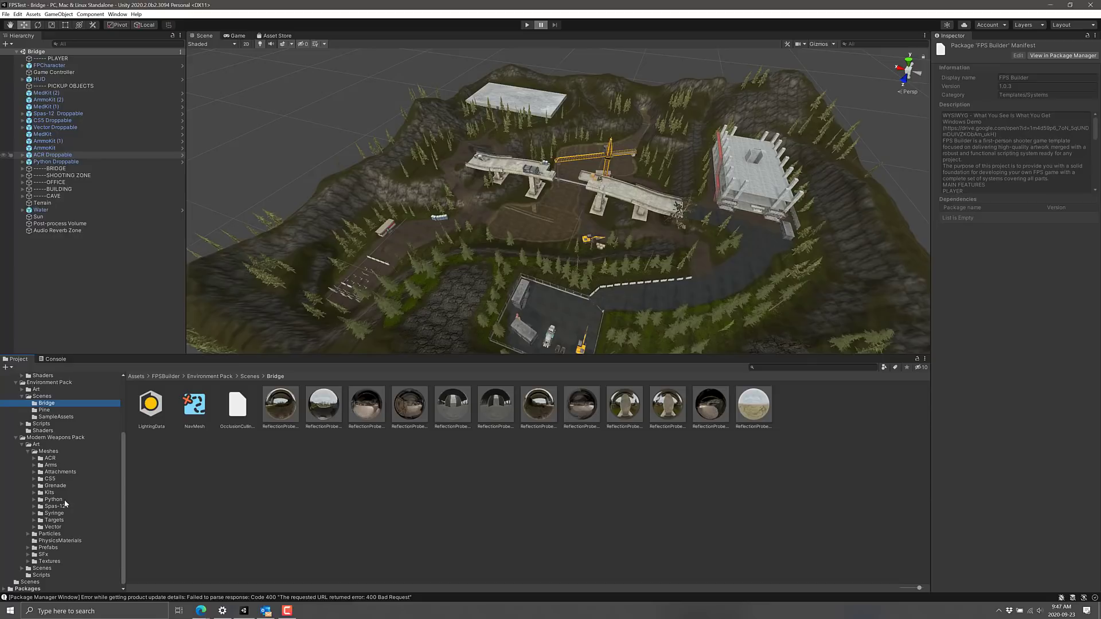
pyautogui.scroll(-1, 64, 500)
pyautogui.click(46, 547)
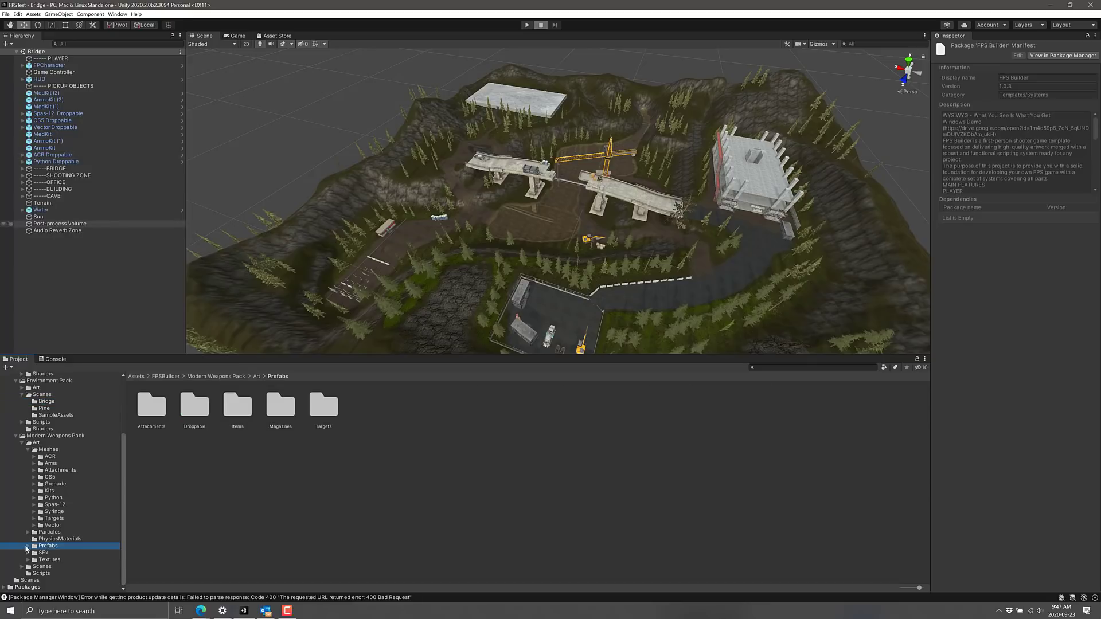
pyautogui.click(28, 546)
pyautogui.scroll(-2, 62, 554)
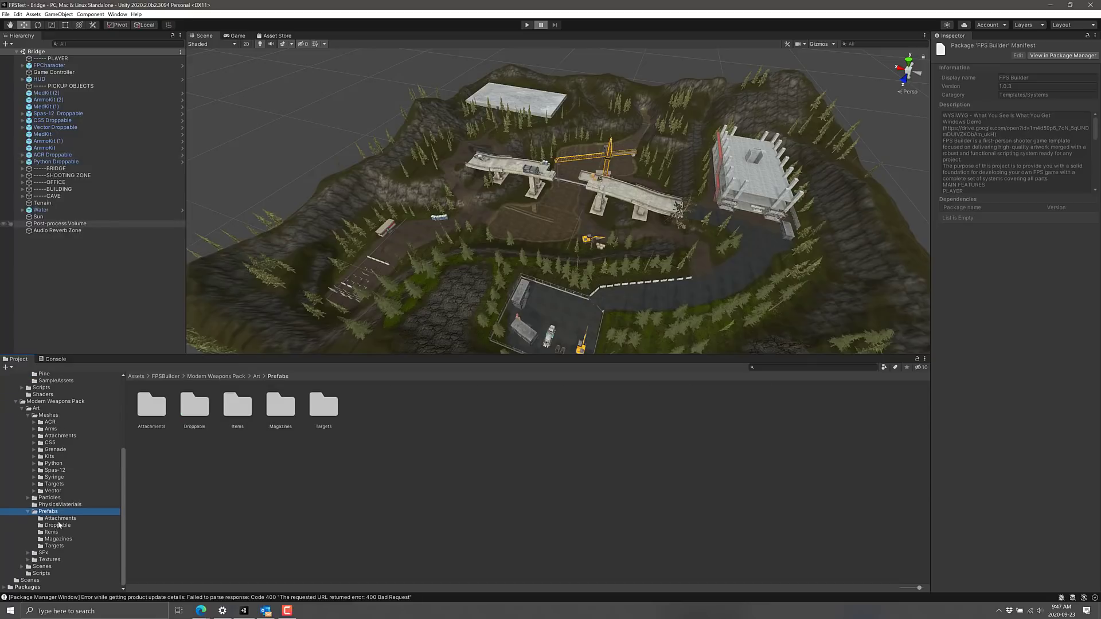
pyautogui.click(60, 518)
pyautogui.click(53, 532)
pyautogui.click(64, 539)
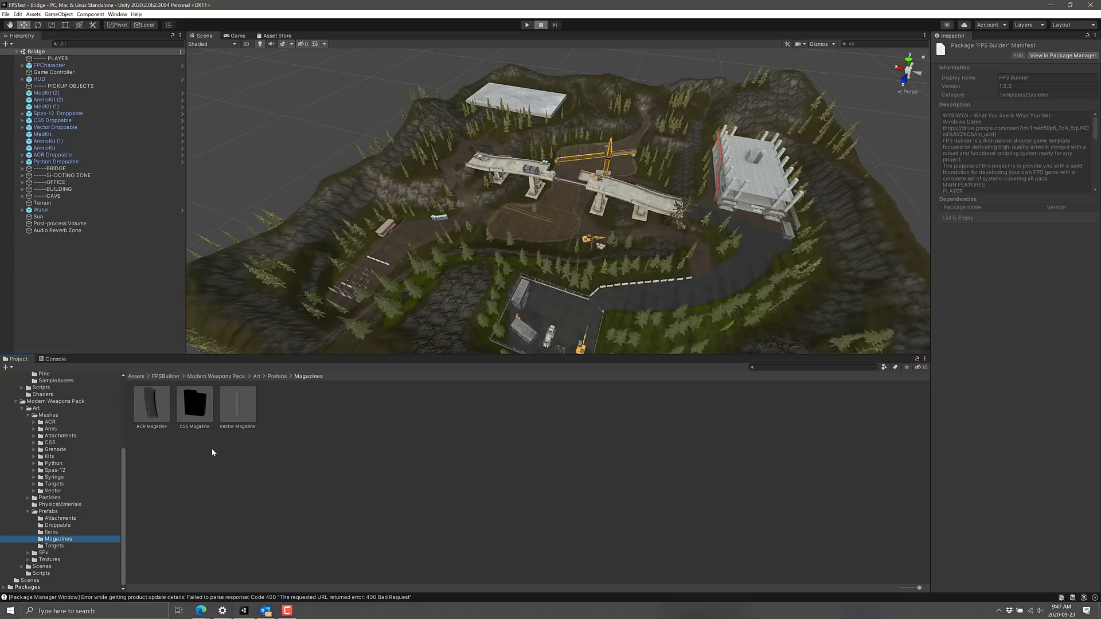
# Step: Switch to the FPS Builder page of the Unity Asset Store in the web browser
pyautogui.hotkey('alt', 'Tab')
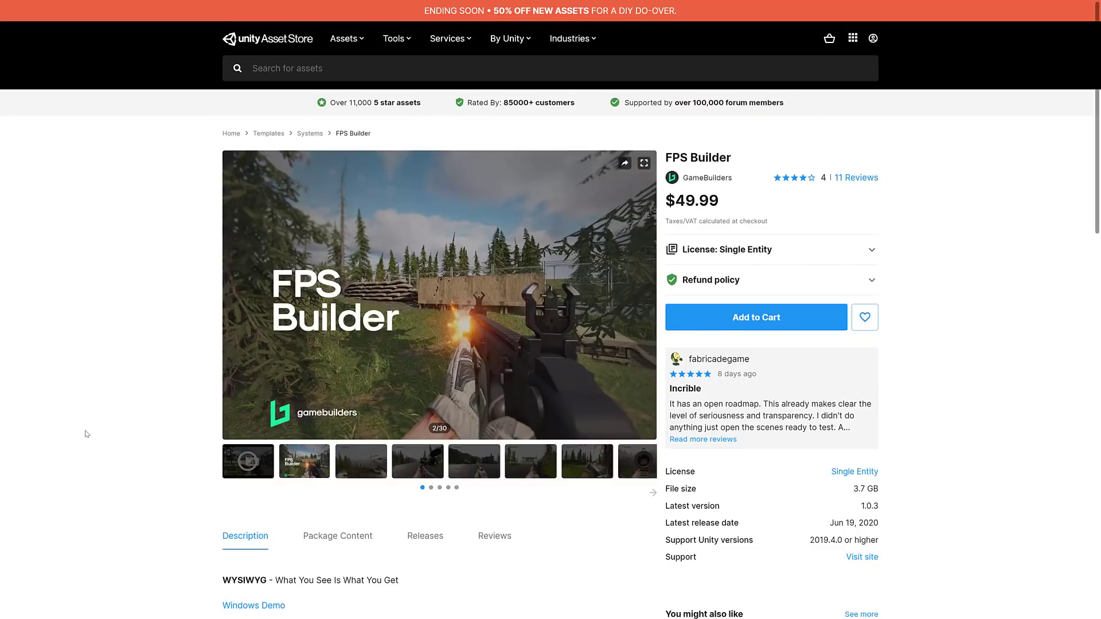
# Step: Switch to the FPS Builder documentation and check the supported Unity versions and platforms under Status and prerequisites, highlighting Windows
pyautogui.hotkey('ctrl', 'Tab')
pyautogui.scroll(5, 314, 374)
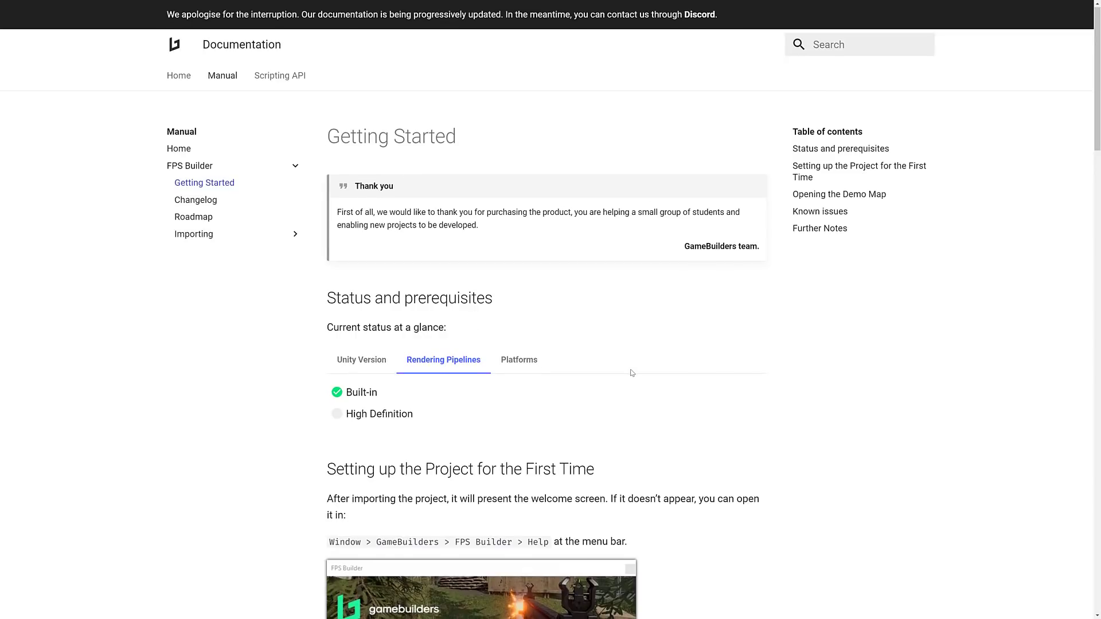
pyautogui.scroll(-2, 629, 305)
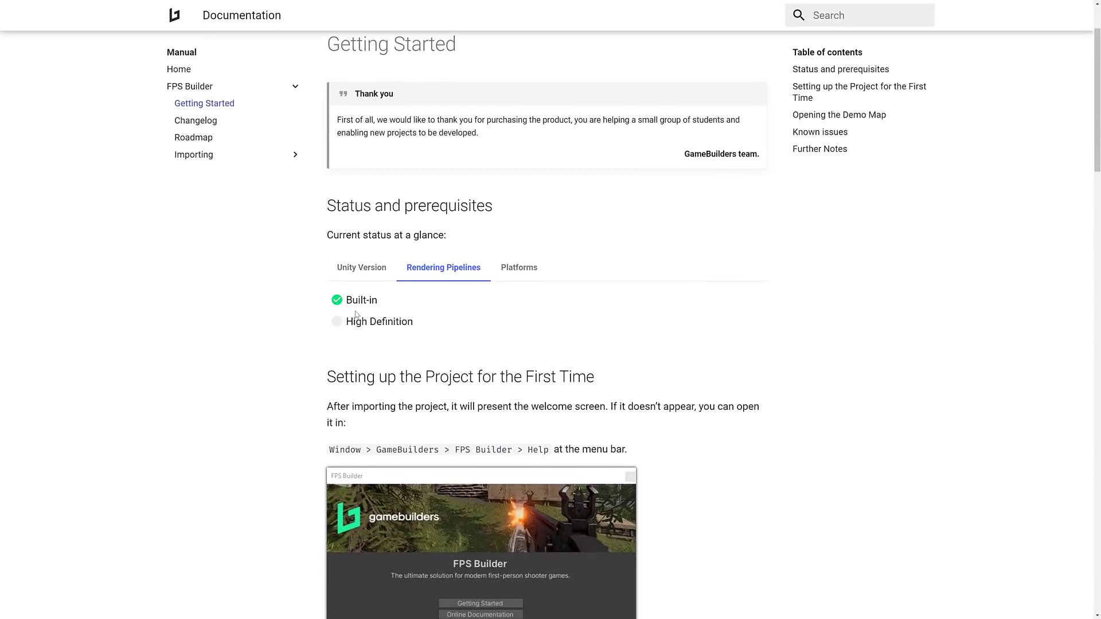
pyautogui.click(366, 269)
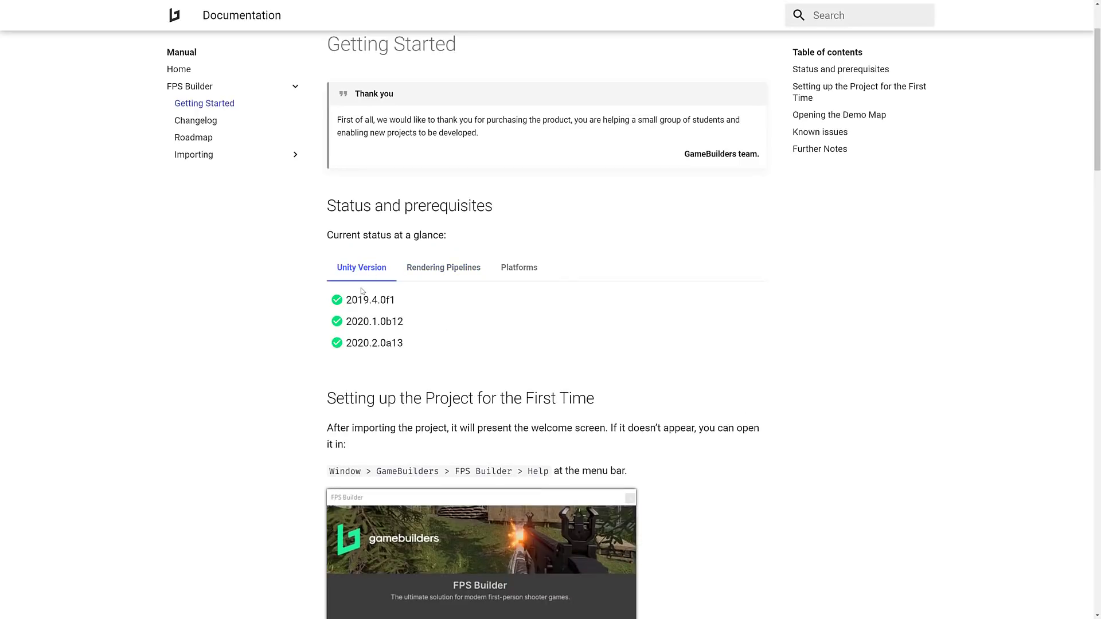
pyautogui.click(530, 268)
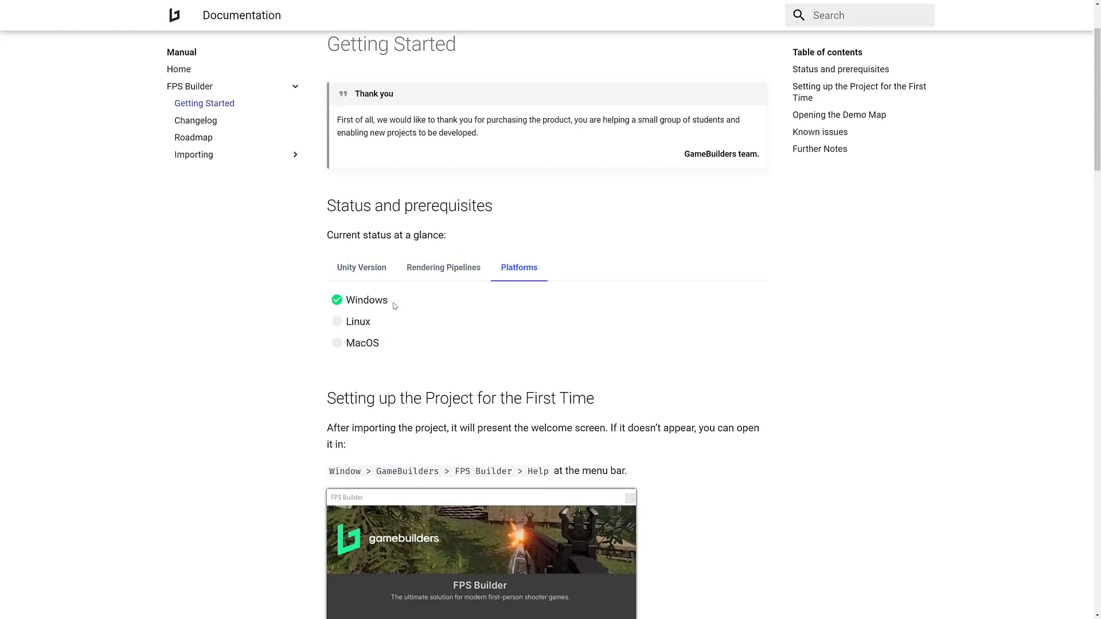
pyautogui.moveTo(395, 304); pyautogui.dragTo(328, 304)
pyautogui.click(462, 309)
pyautogui.moveTo(388, 299); pyautogui.dragTo(333, 299)
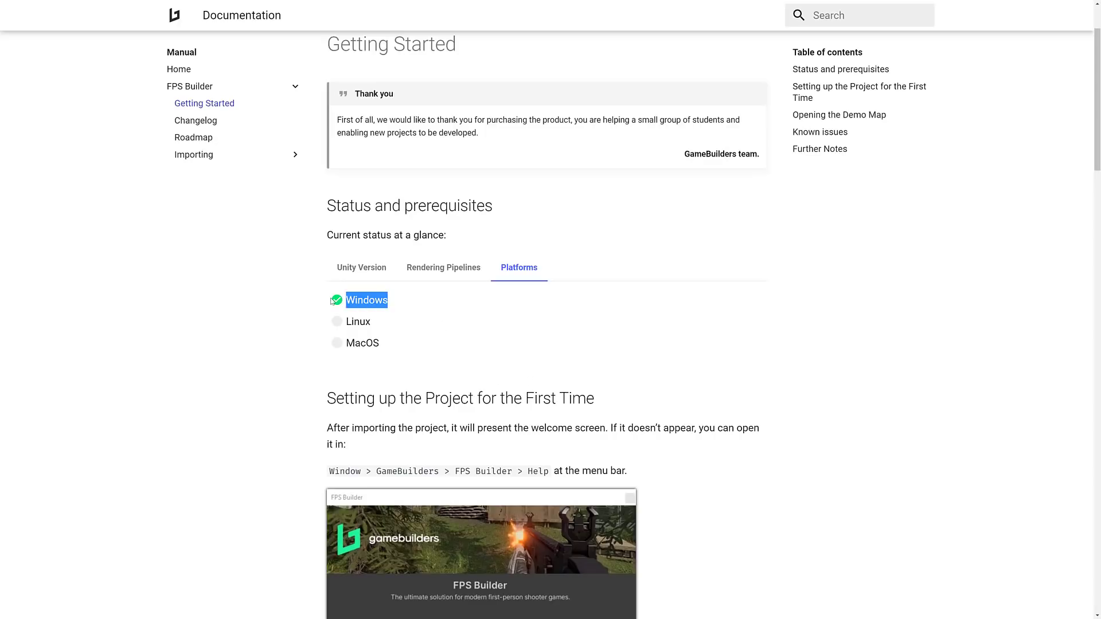
# Step: Open the documentation's Roadmap page and review the released features of Version 1.0.3
pyautogui.click(205, 136)
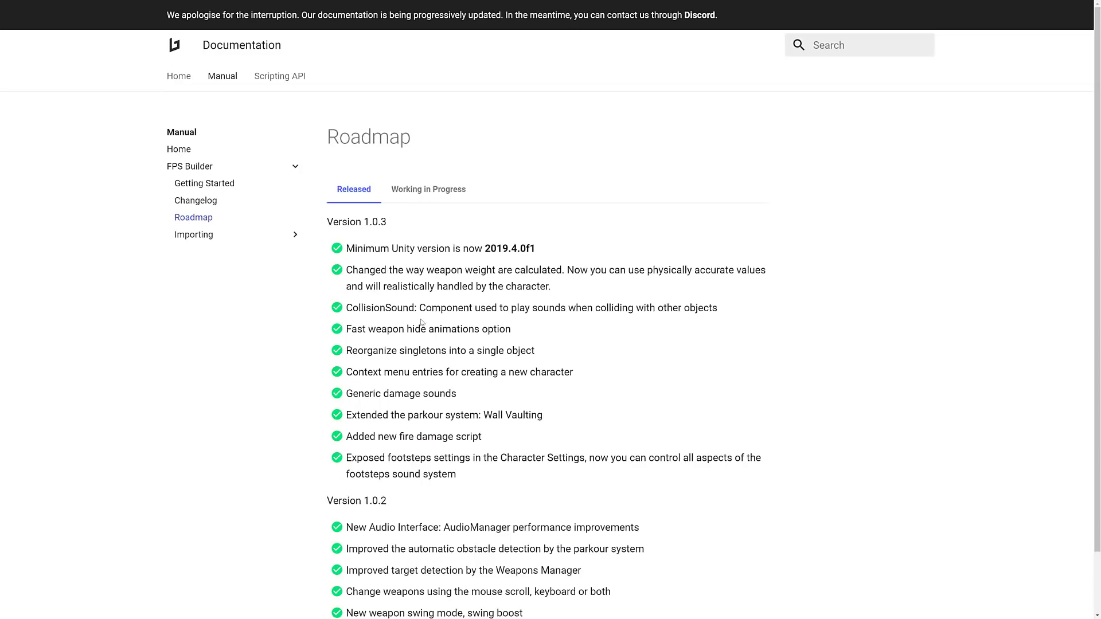
pyautogui.moveTo(489, 480); pyautogui.dragTo(488, 262)
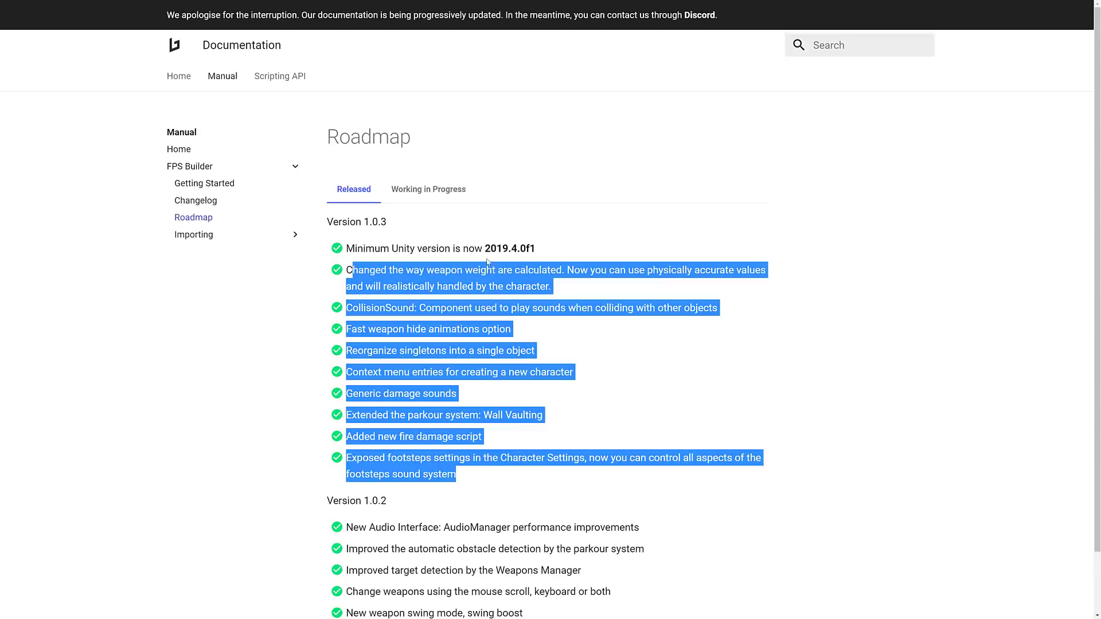
pyautogui.click(609, 406)
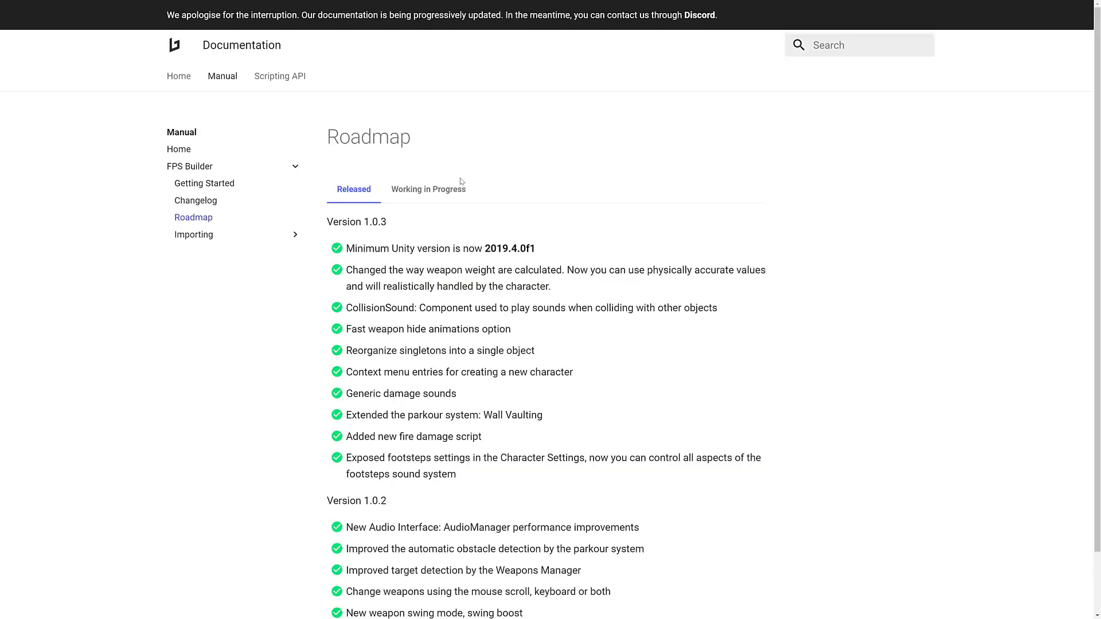
# Step: Review the roadmap's Working in Progress items, highlighting the inventory system, full character body with IK and HDRP upgrade entries
pyautogui.click(441, 188)
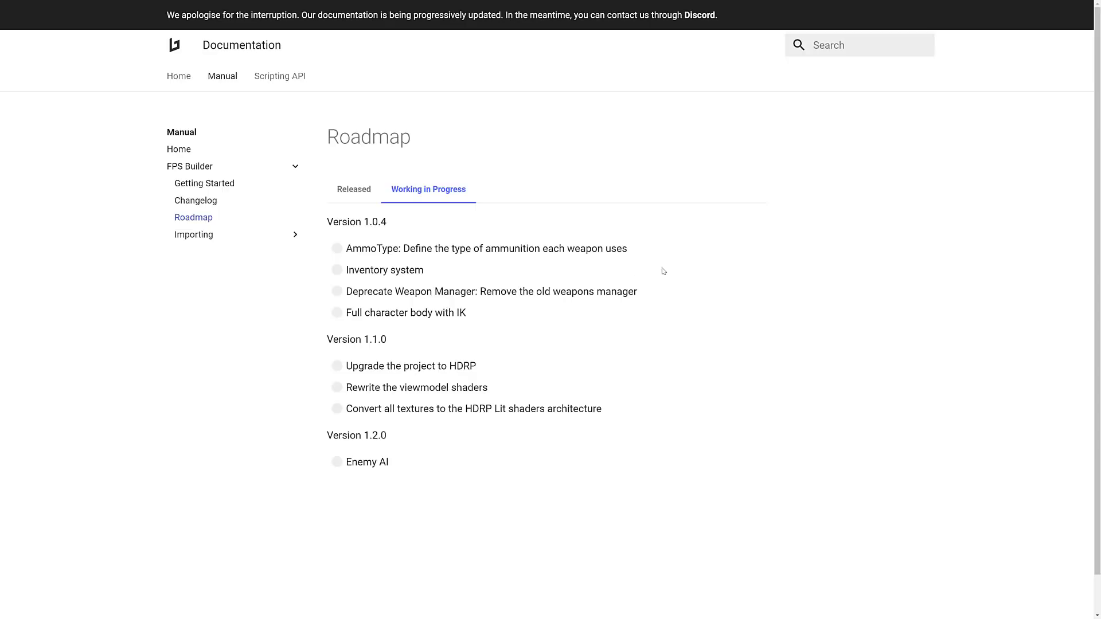
pyautogui.moveTo(440, 269); pyautogui.dragTo(357, 271)
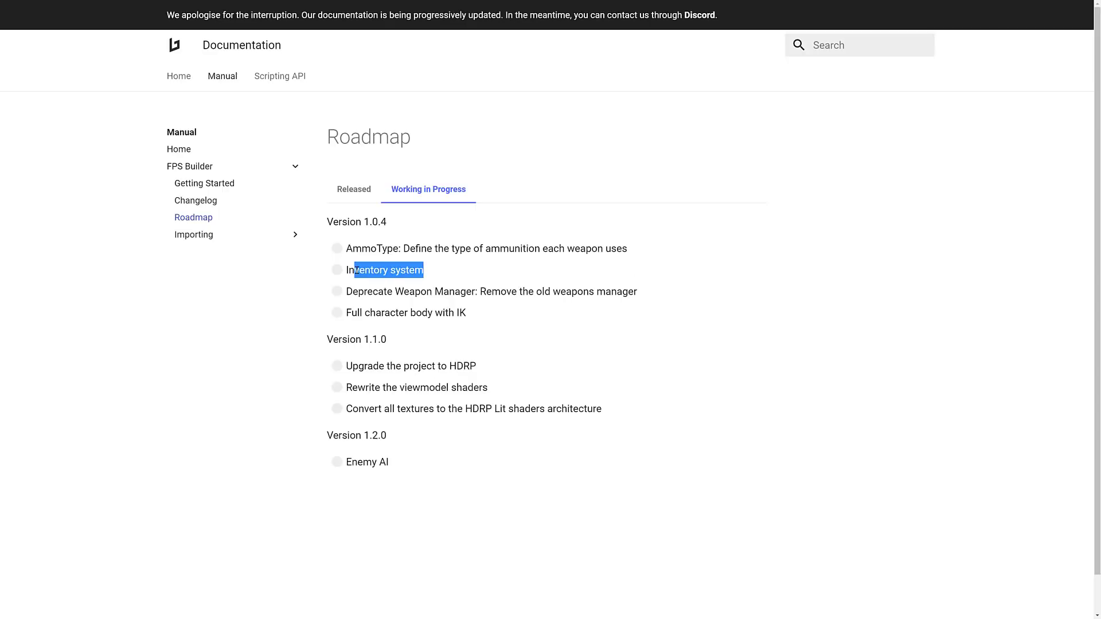
pyautogui.click(411, 295)
pyautogui.moveTo(493, 299); pyautogui.dragTo(618, 299)
pyautogui.click(484, 321)
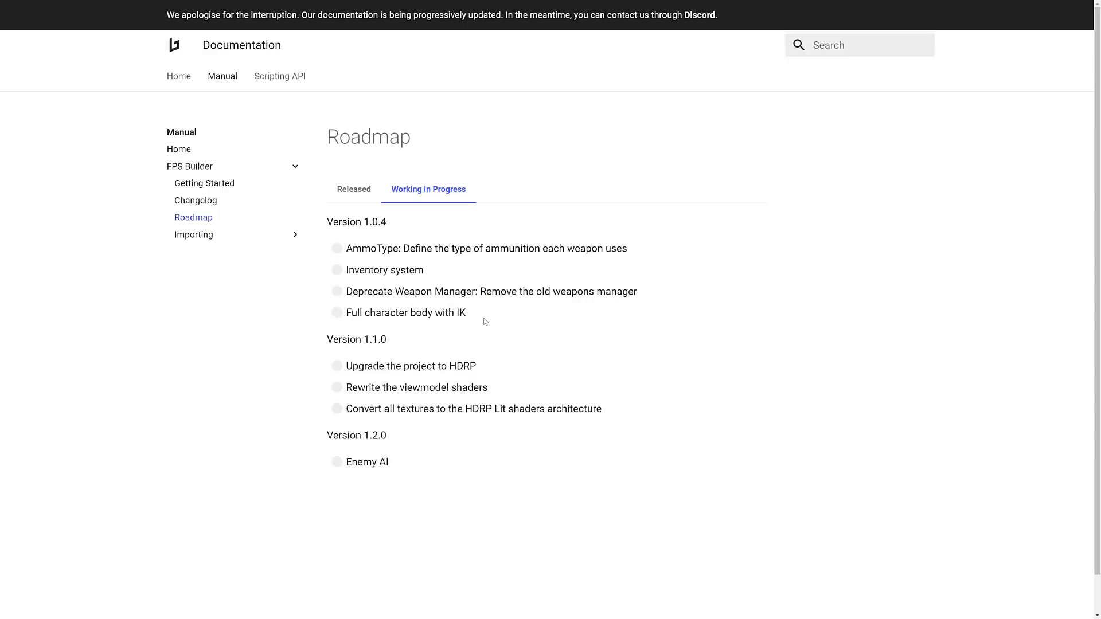
pyautogui.moveTo(468, 314); pyautogui.dragTo(346, 314)
pyautogui.click(405, 339)
pyautogui.moveTo(492, 372); pyautogui.dragTo(324, 374)
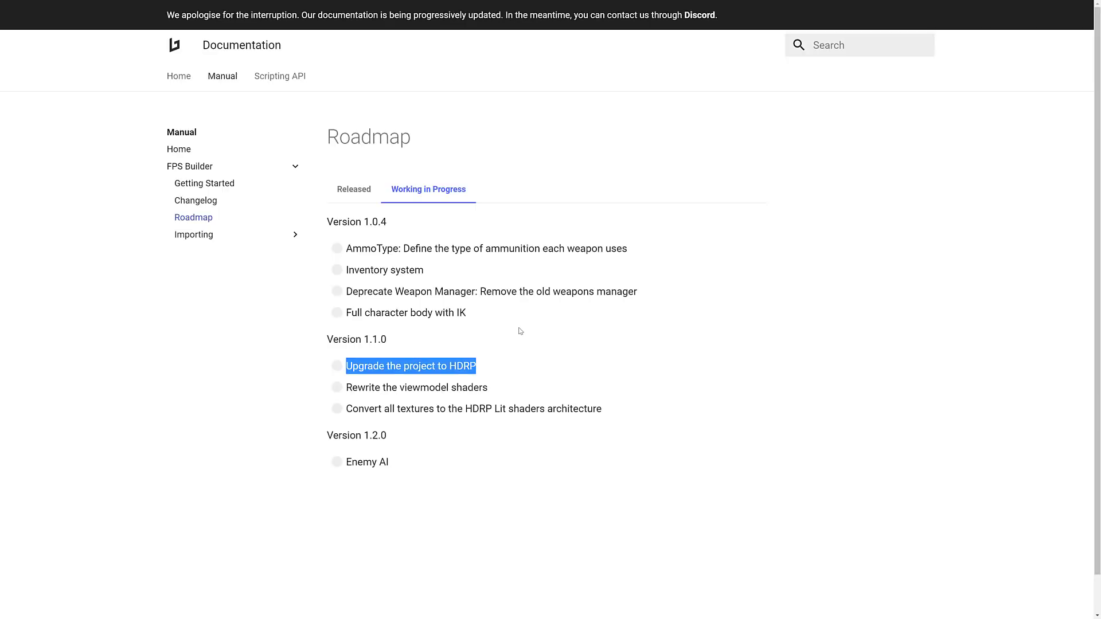
pyautogui.click(771, 267)
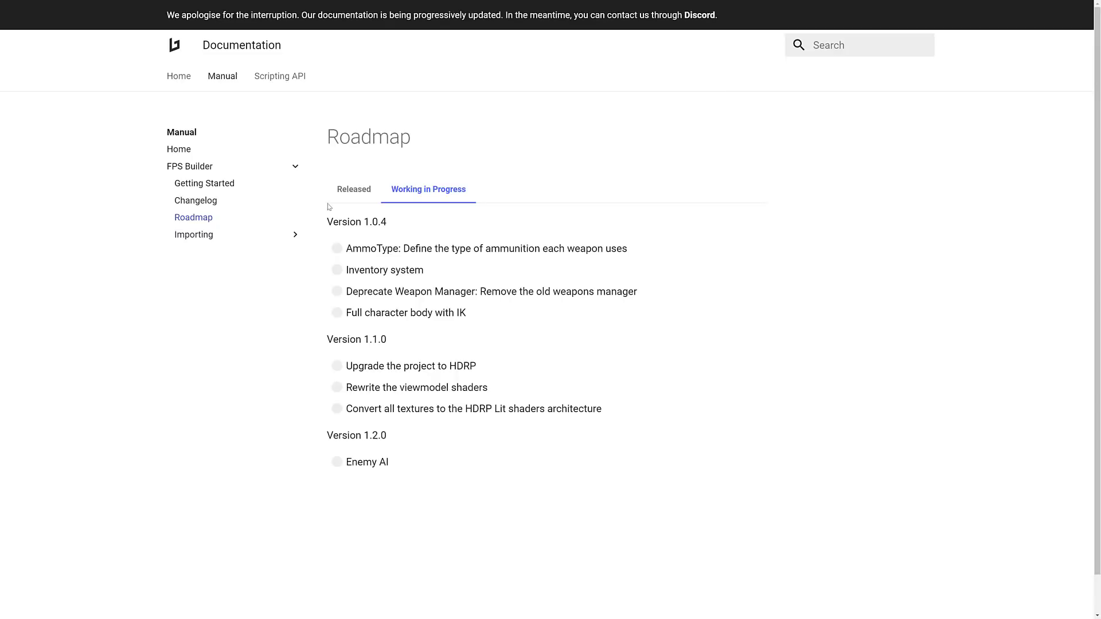
# Step: Open the Scripting API reference and expand FPS Builder's Core, Animation, Items and Managers namespaces
pyautogui.click(285, 78)
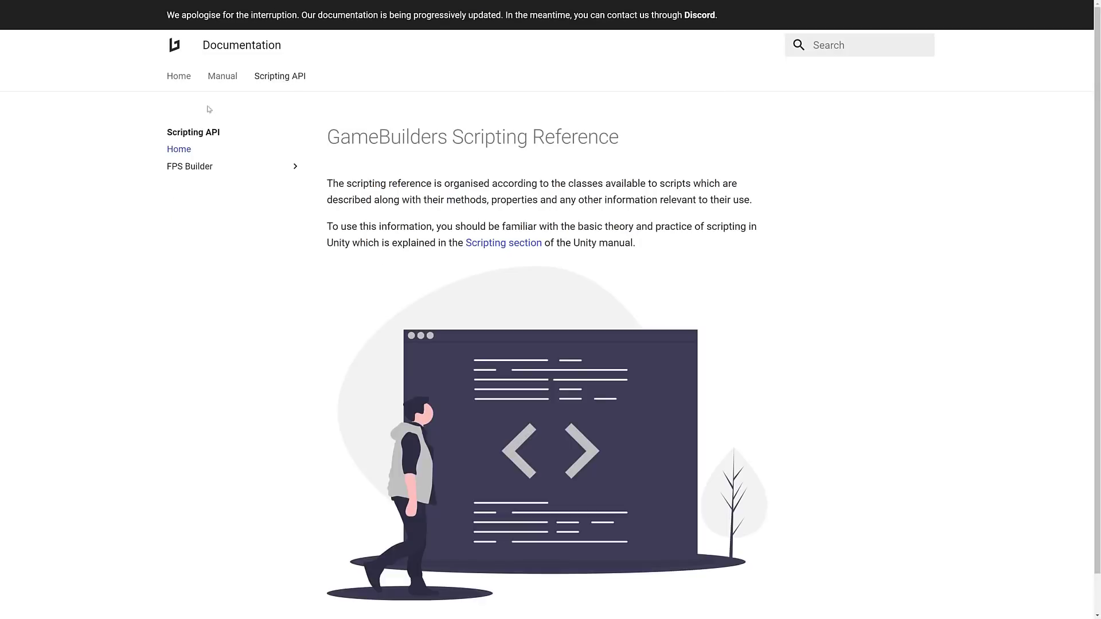
pyautogui.click(208, 167)
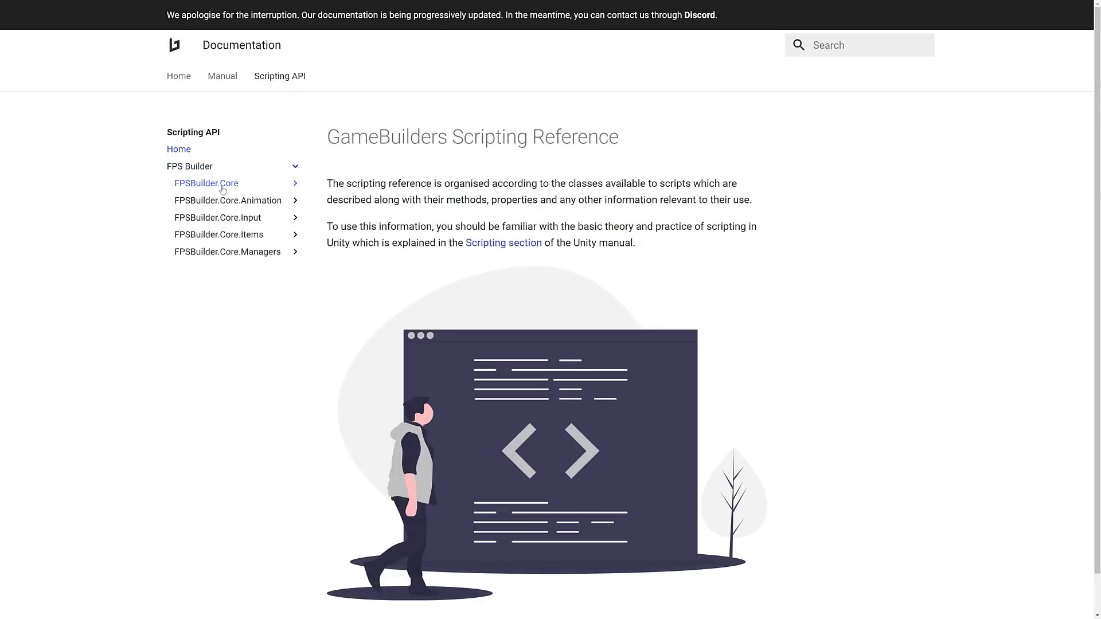
pyautogui.click(216, 183)
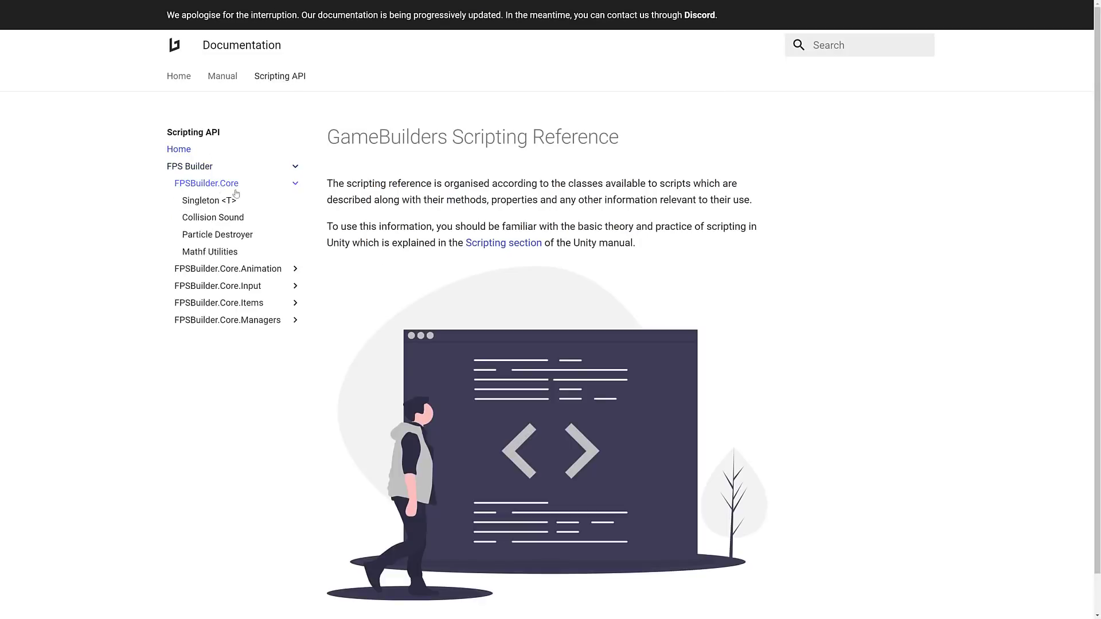
pyautogui.click(234, 269)
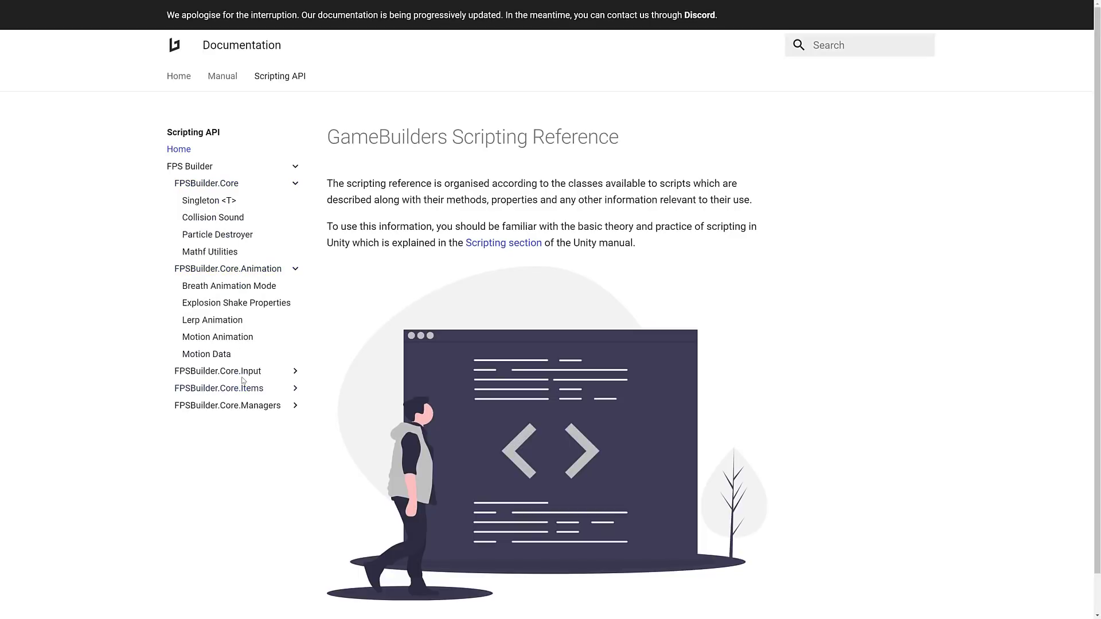
pyautogui.click(257, 391)
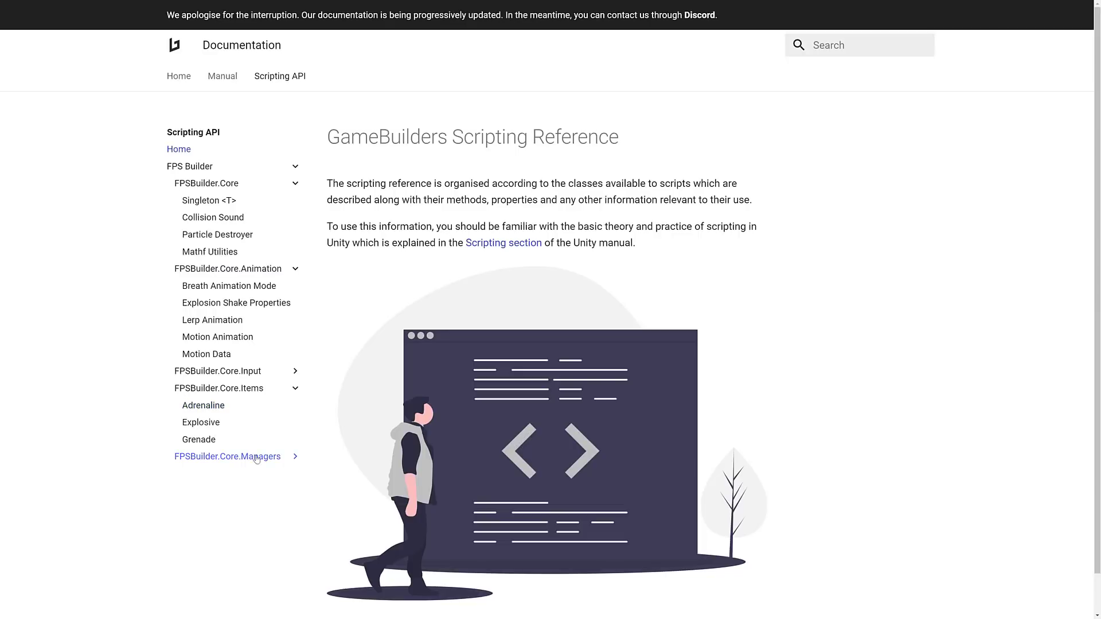
pyautogui.click(236, 457)
pyautogui.scroll(-1, 232, 459)
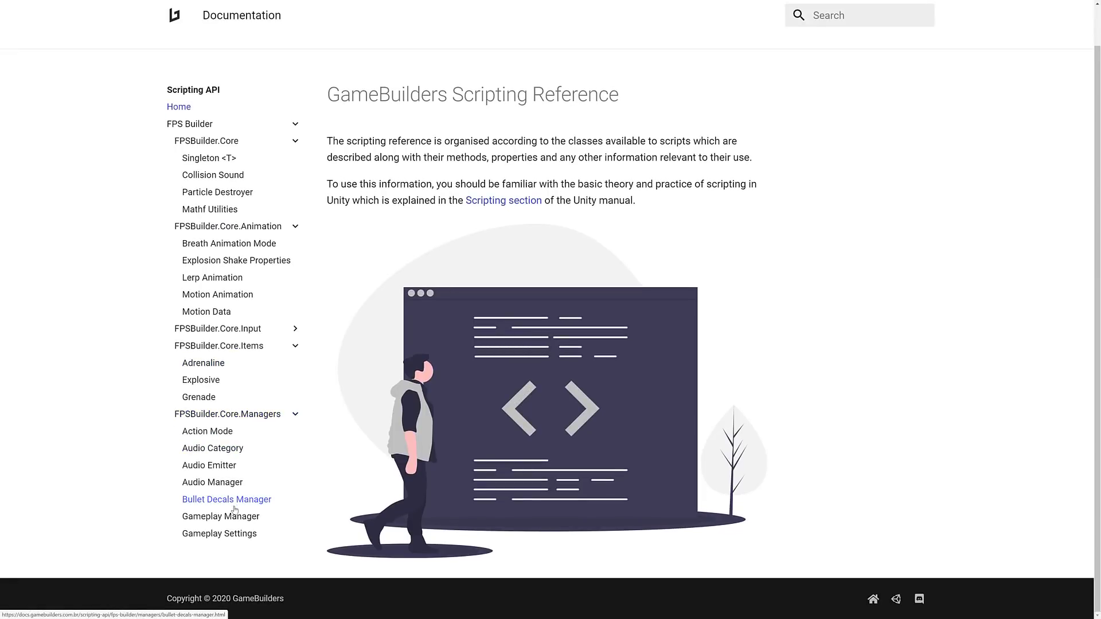
# Step: Open the Gameplay Manager reference page and read through its editor properties, public properties and example
pyautogui.click(230, 518)
pyautogui.scroll(-5, 558, 278)
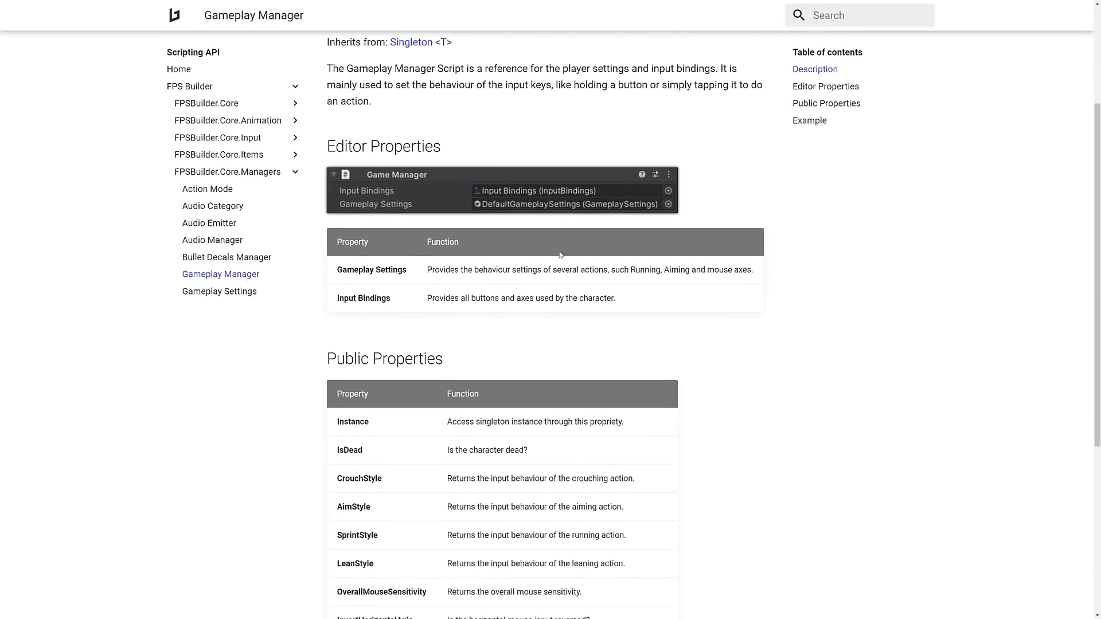
pyautogui.scroll(-2, 576, 250)
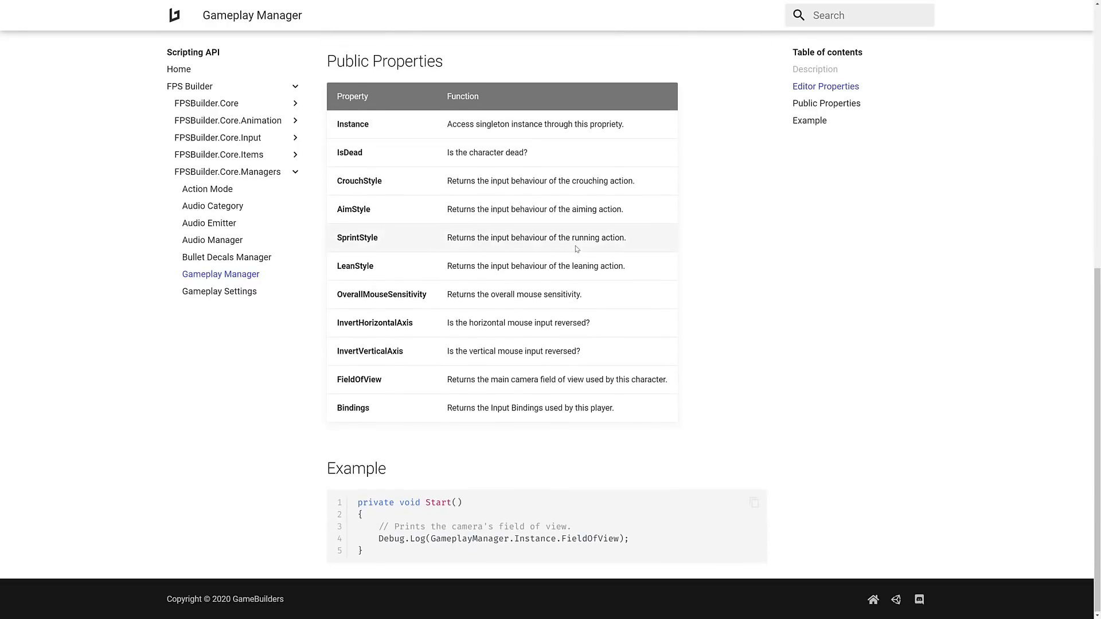
pyautogui.scroll(8, 576, 252)
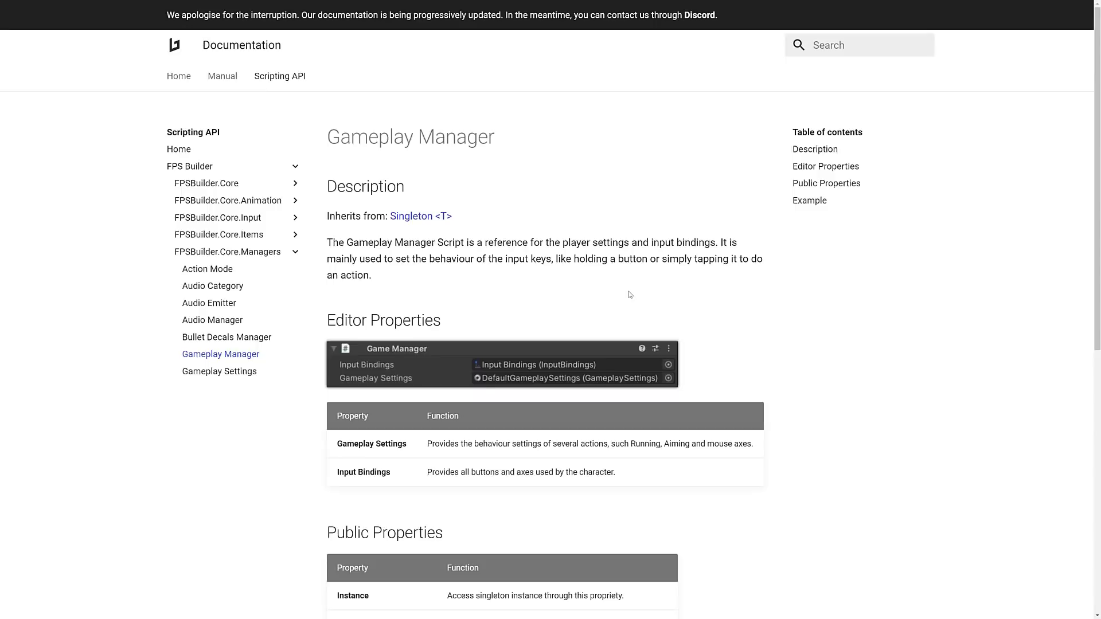
# Step: Switch to the Humble Bundle page and close the FPS Builder details to view the CA$32.78 tier
pyautogui.hotkey('ctrl', 'Tab')
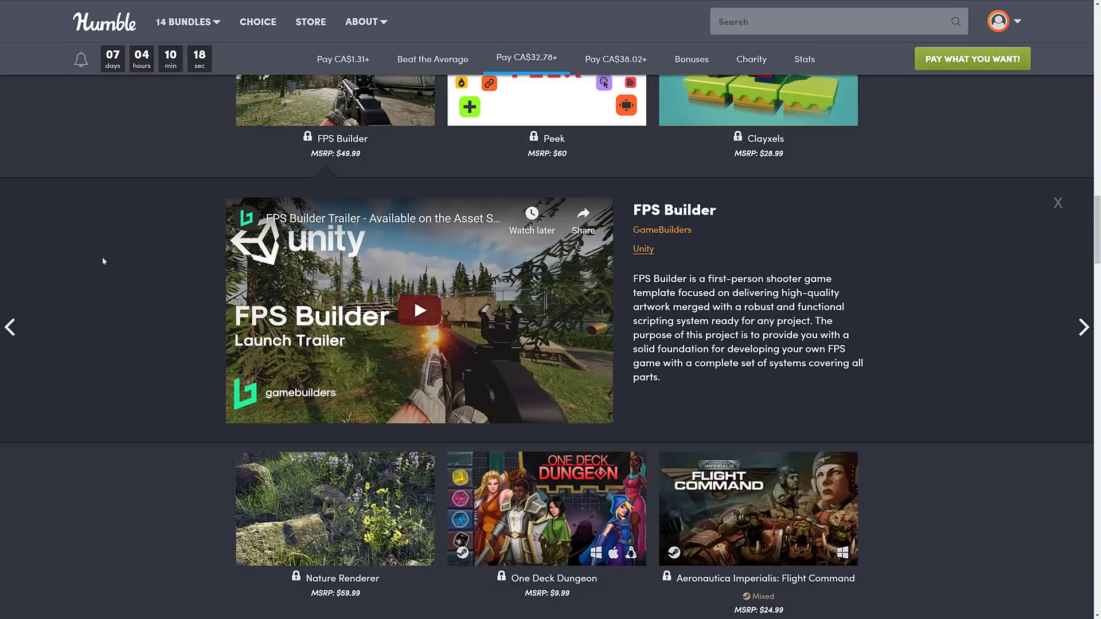
pyautogui.scroll(-1, 840, 425)
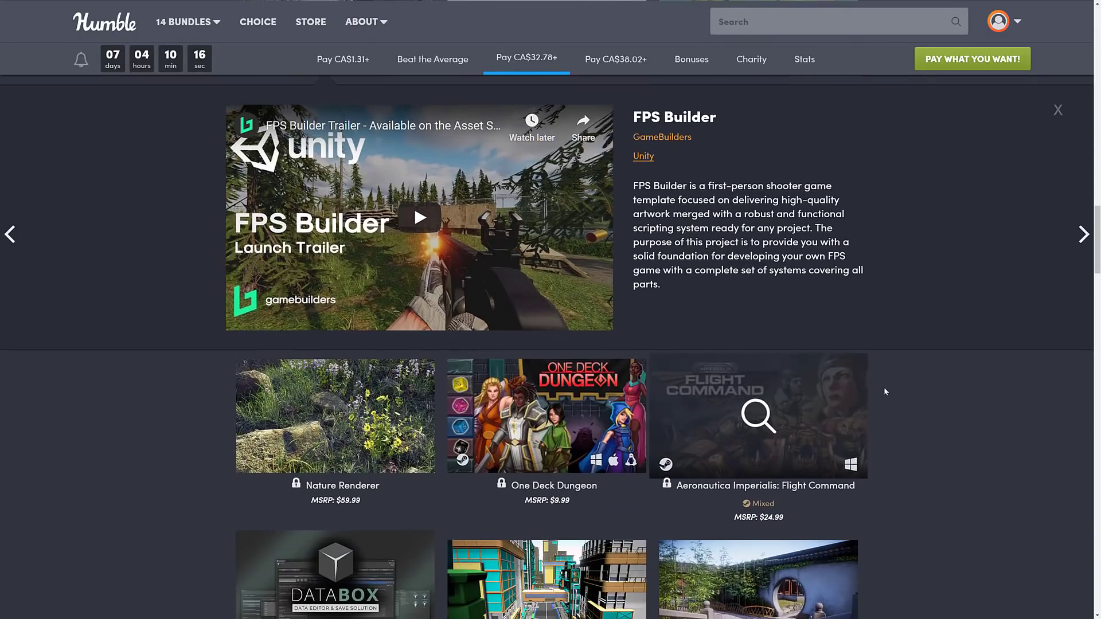
pyautogui.scroll(4, 884, 385)
pyautogui.click(1058, 390)
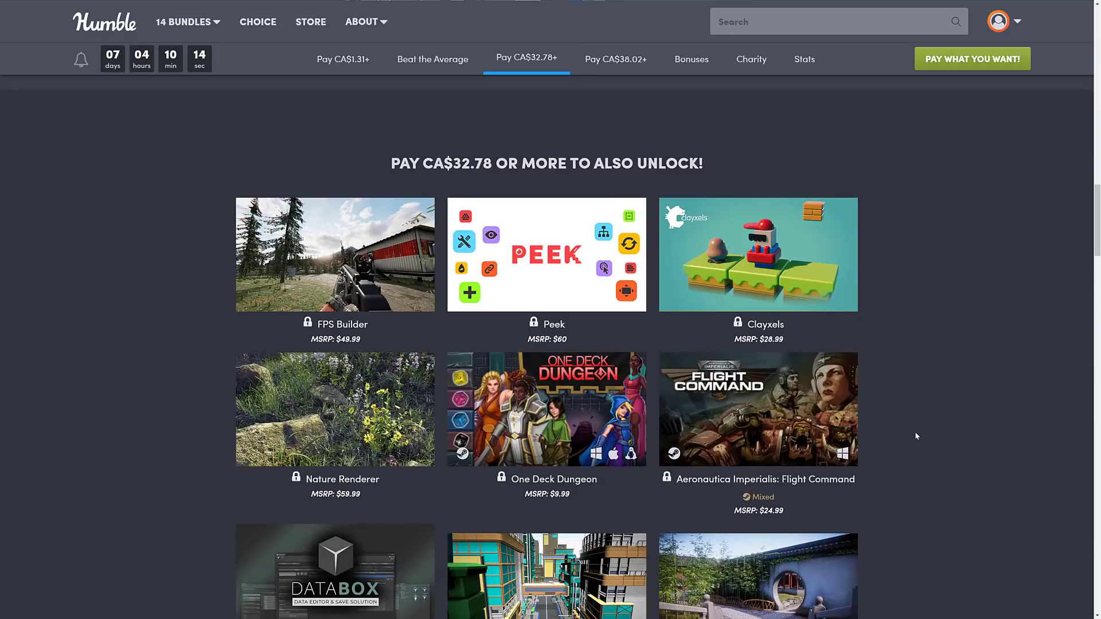
pyautogui.scroll(3, 920, 421)
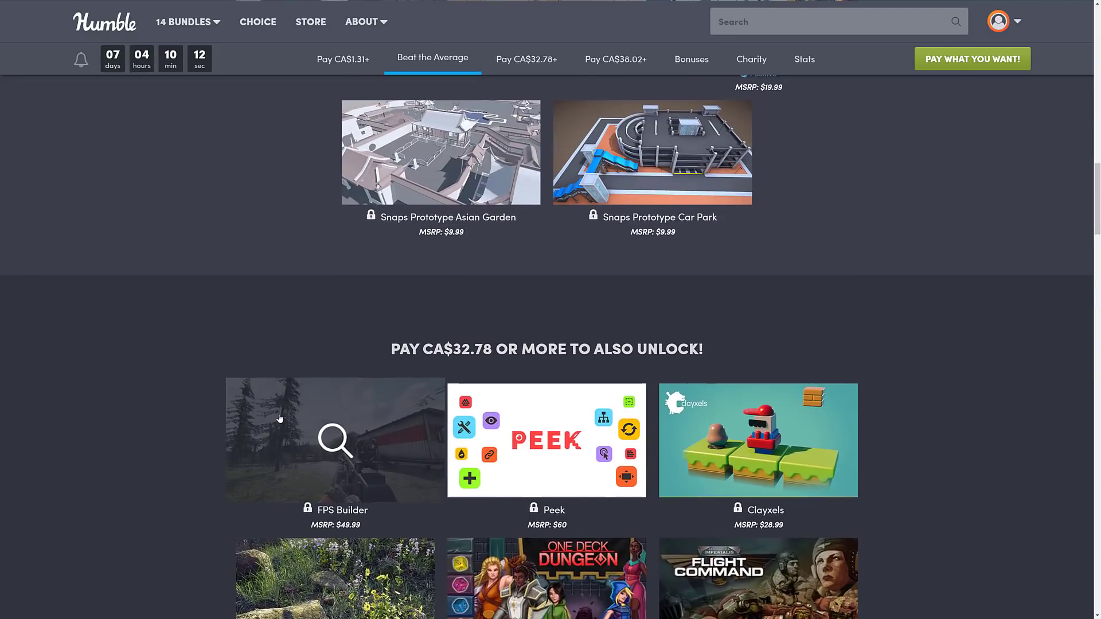
pyautogui.scroll(-1, 879, 473)
# Step: Look through the assets and games in the bundle's CA$38.02 tier
pyautogui.scroll(-10, 886, 467)
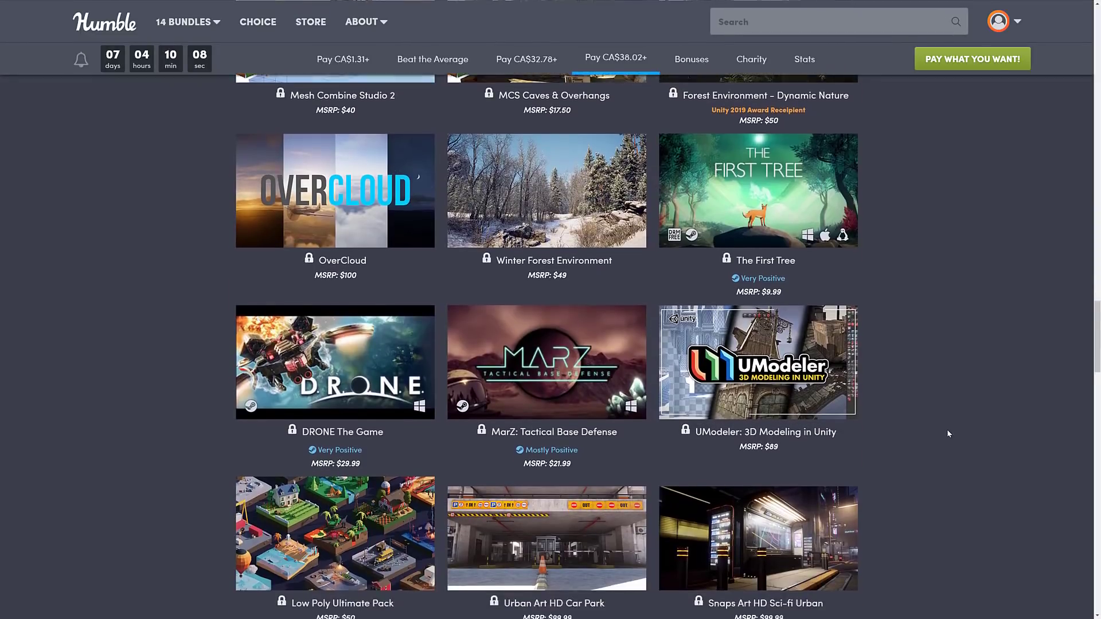
pyautogui.scroll(-3, 948, 434)
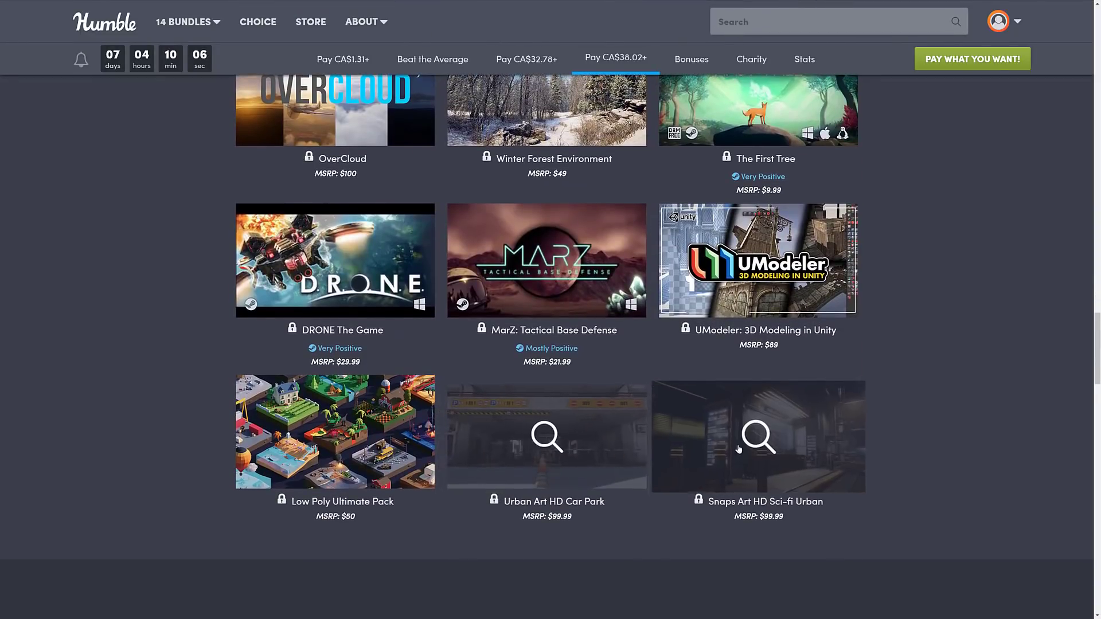
pyautogui.scroll(3, 968, 431)
pyautogui.scroll(2, 968, 433)
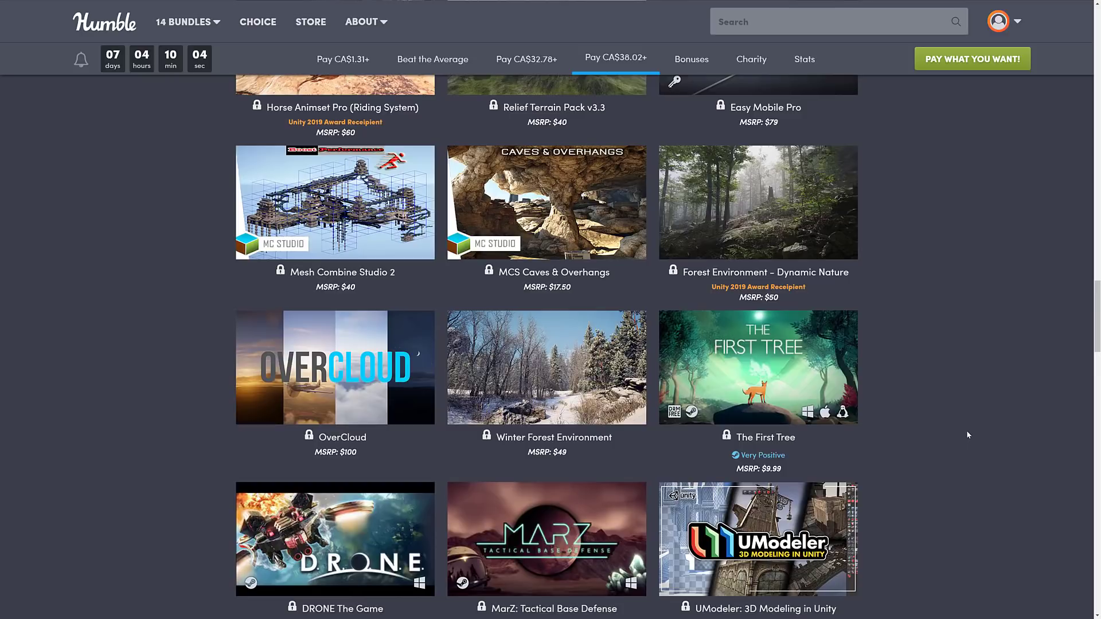
pyautogui.scroll(5, 966, 434)
pyautogui.scroll(-2, 967, 434)
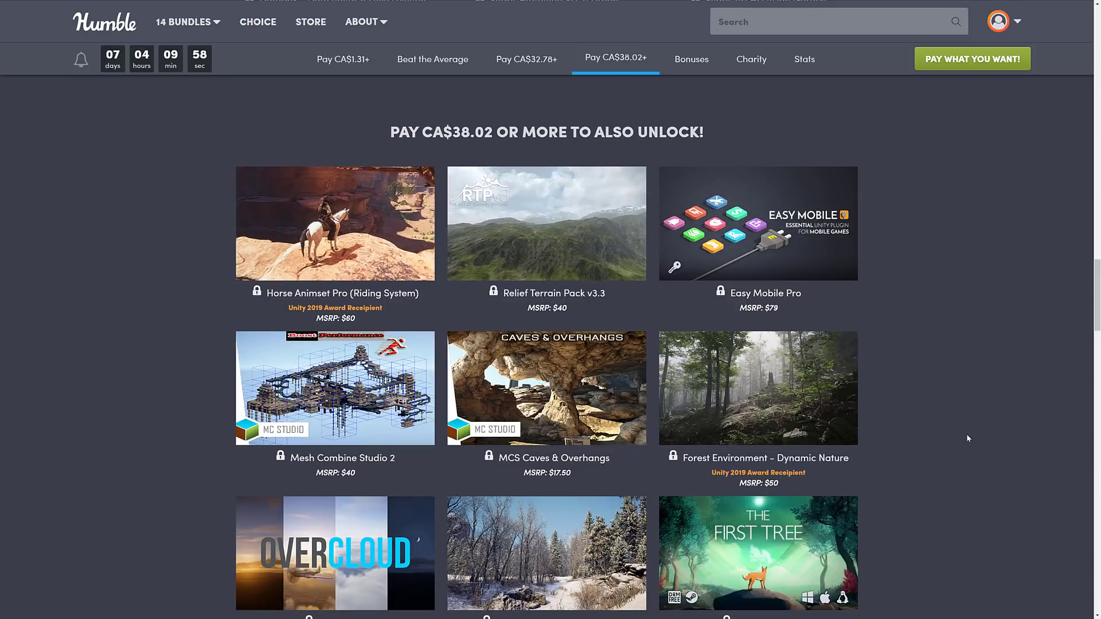
pyautogui.scroll(-2, 311, 417)
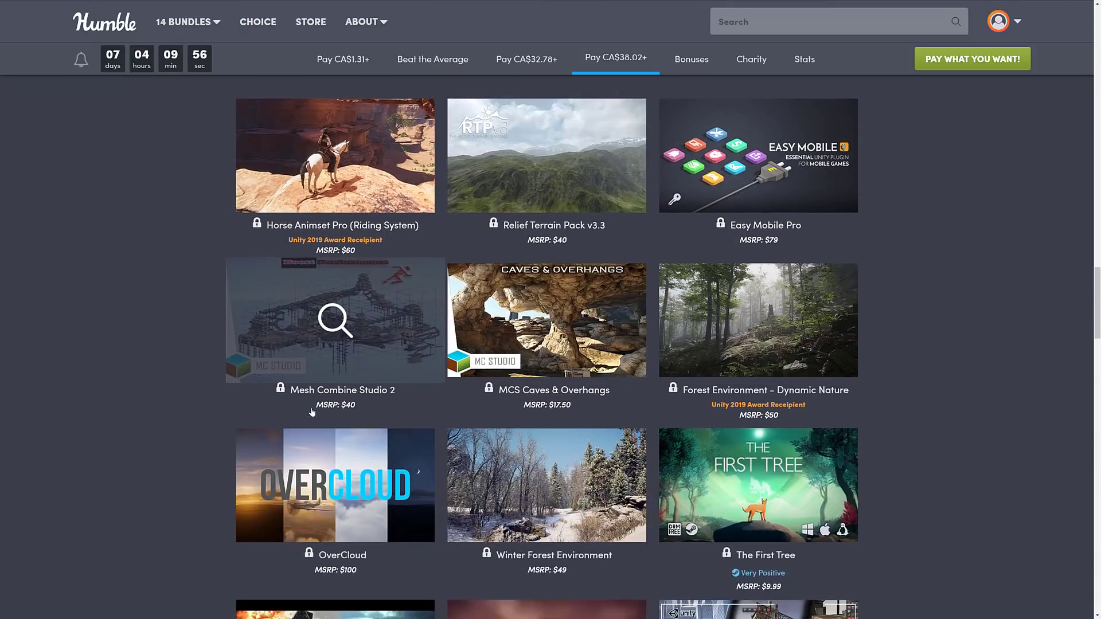
# Step: Review the bundle's lower tiers, from CA$32.78 through Beat the Average to CA$1.31
pyautogui.scroll(10, 539, 453)
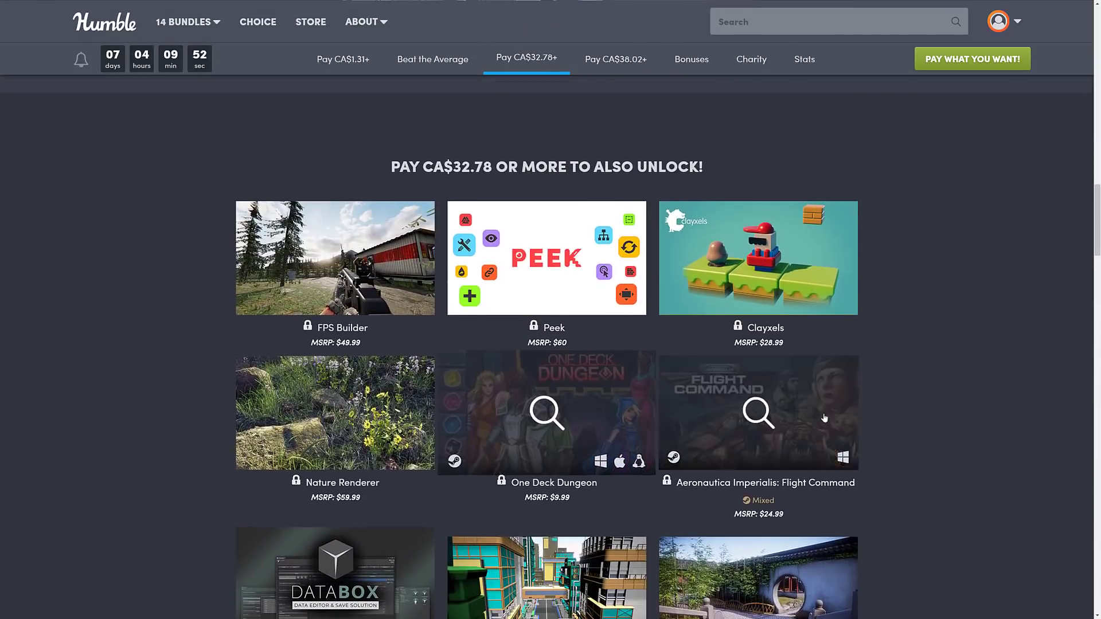
pyautogui.scroll(9, 883, 418)
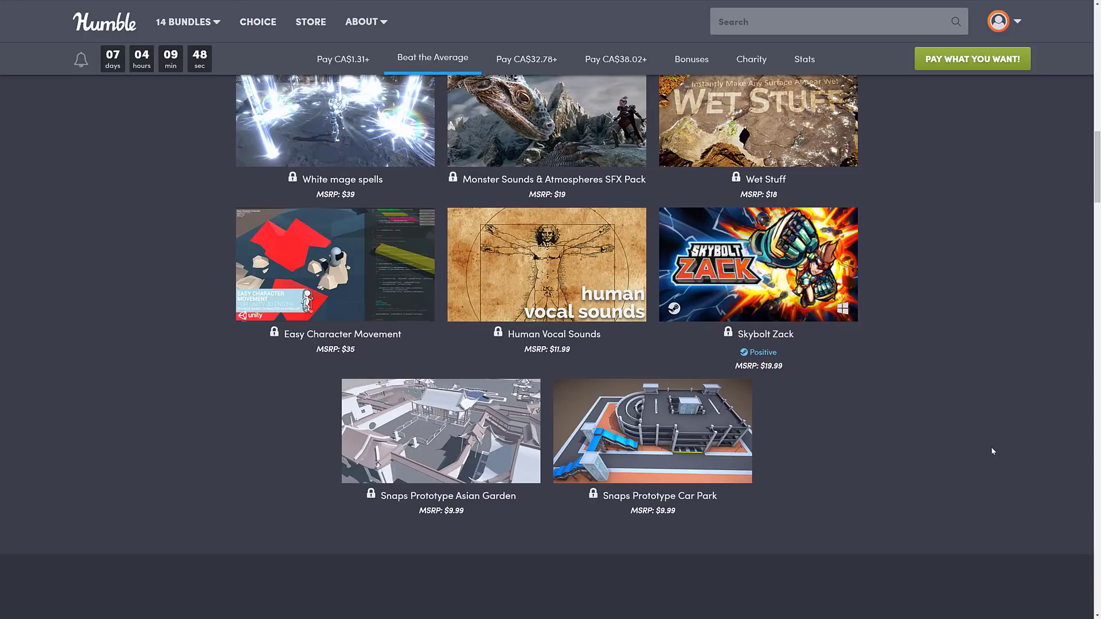
pyautogui.scroll(10, 991, 451)
pyautogui.scroll(1, 978, 503)
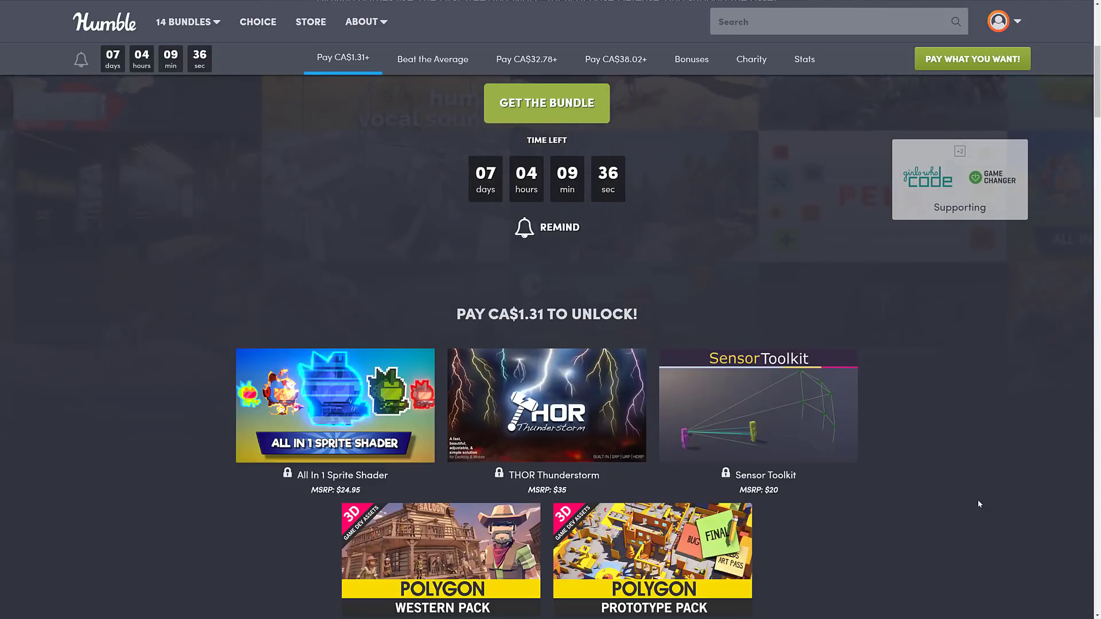
# Step: Reopen the FPS Builder details in the CA$32.78 tier and continue to the CA$38.02 tier
pyautogui.scroll(-20, 961, 393)
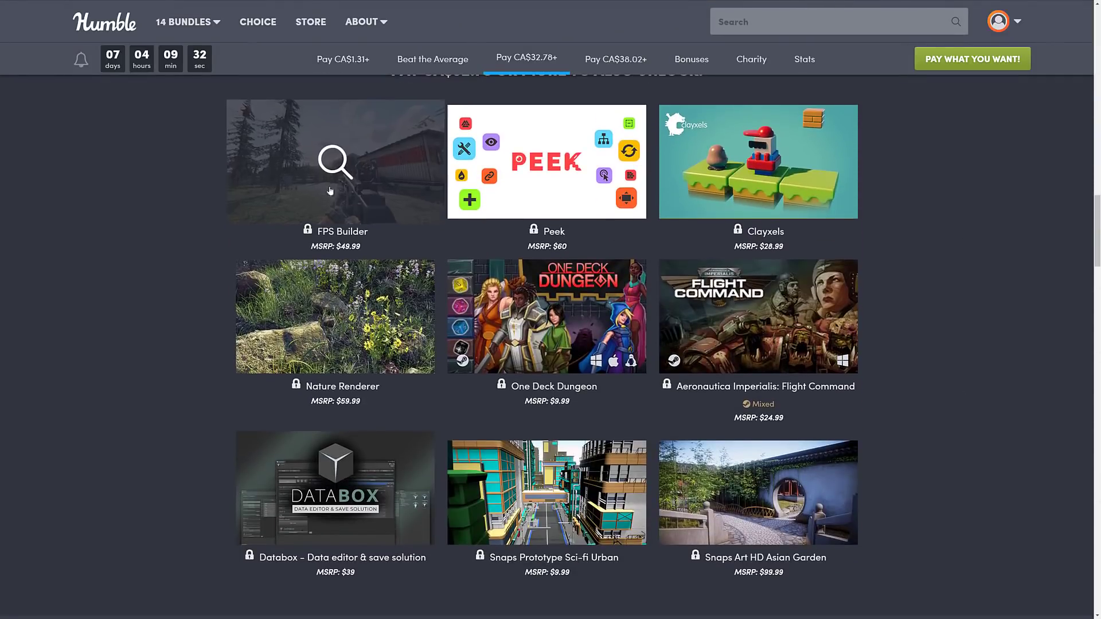
pyautogui.click(332, 162)
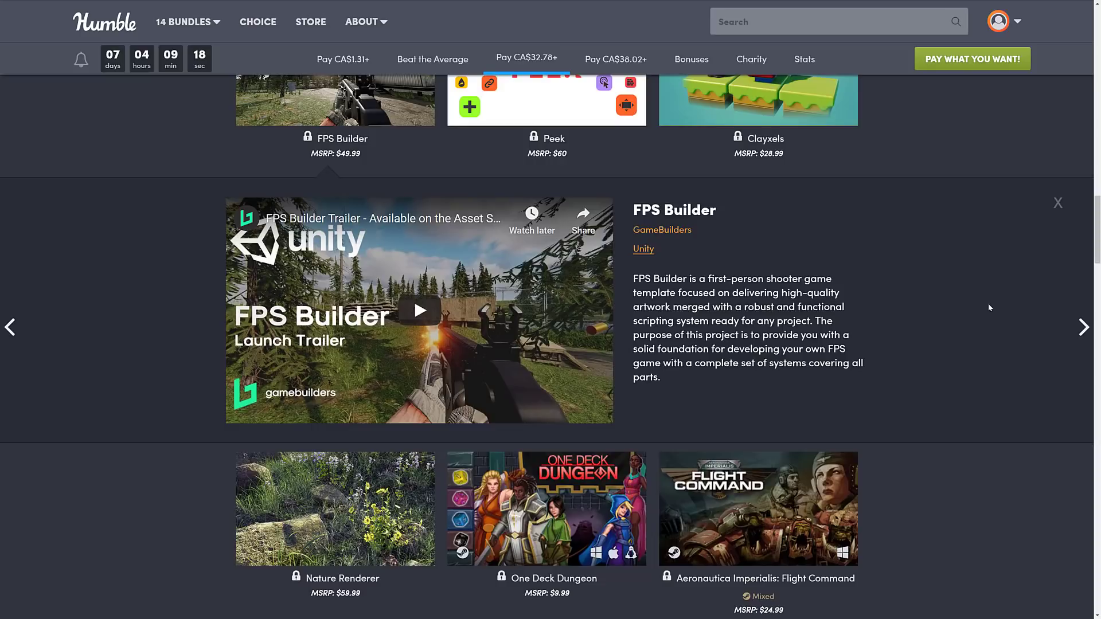
pyautogui.scroll(-6, 940, 338)
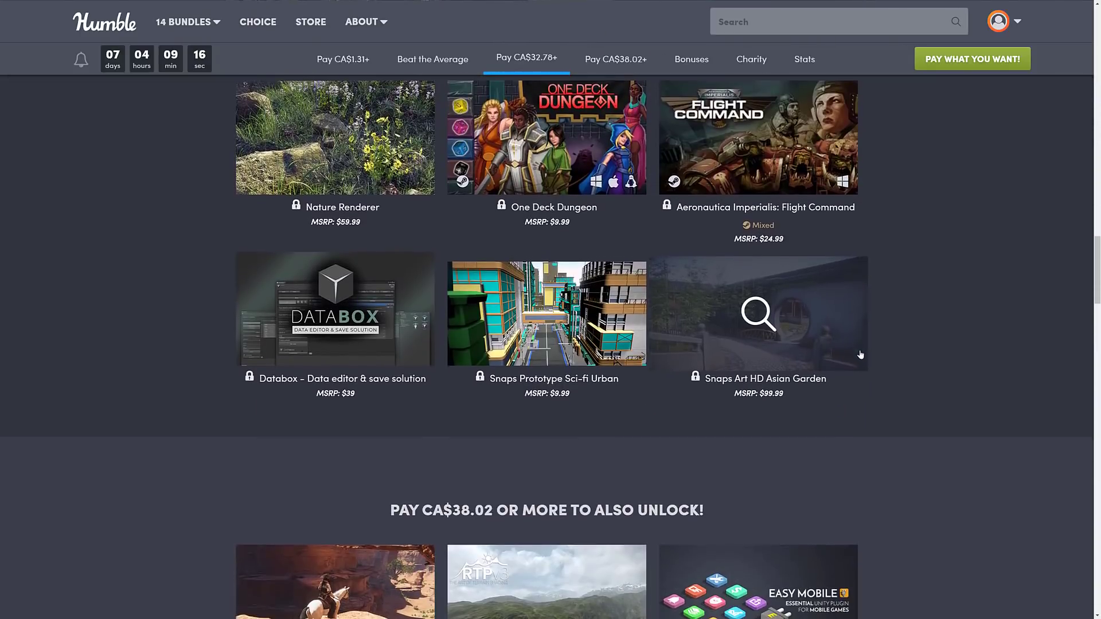
pyautogui.scroll(-6, 860, 354)
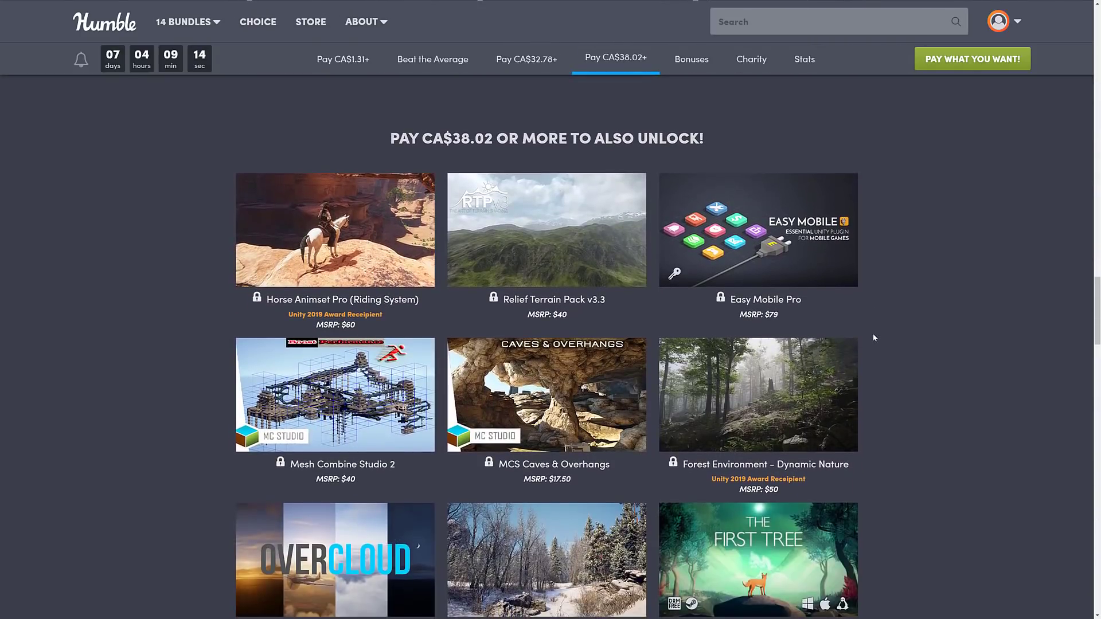